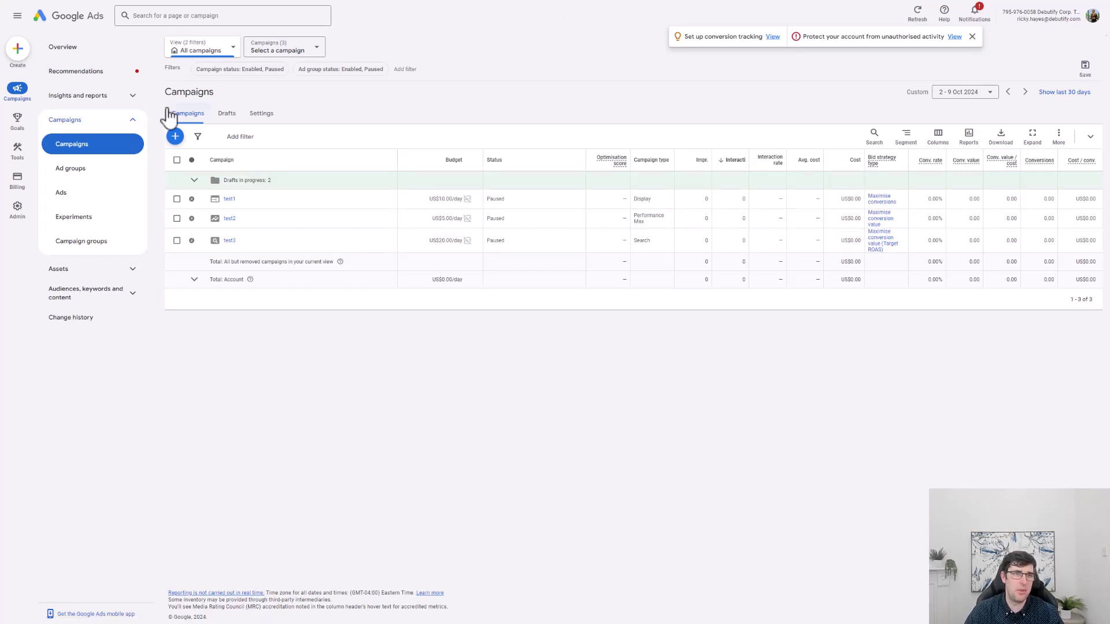
Create a new campaign from the + menu and pick the Sales objective card.
{"action": "left_click", "coordinate": [175, 138]}
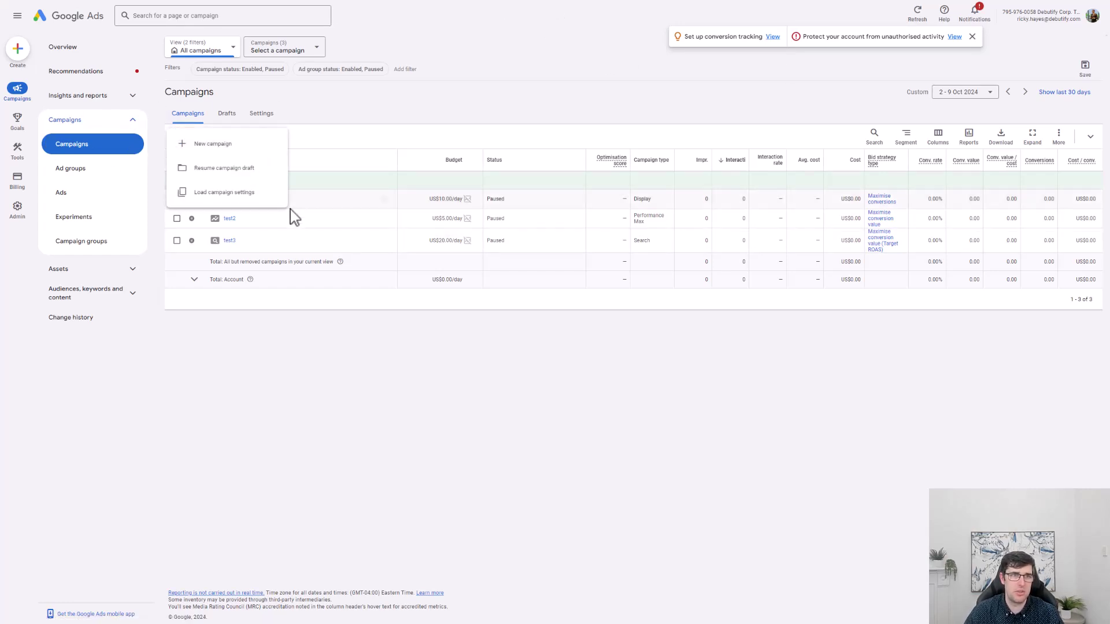
{"action": "left_click", "coordinate": [229, 146]}
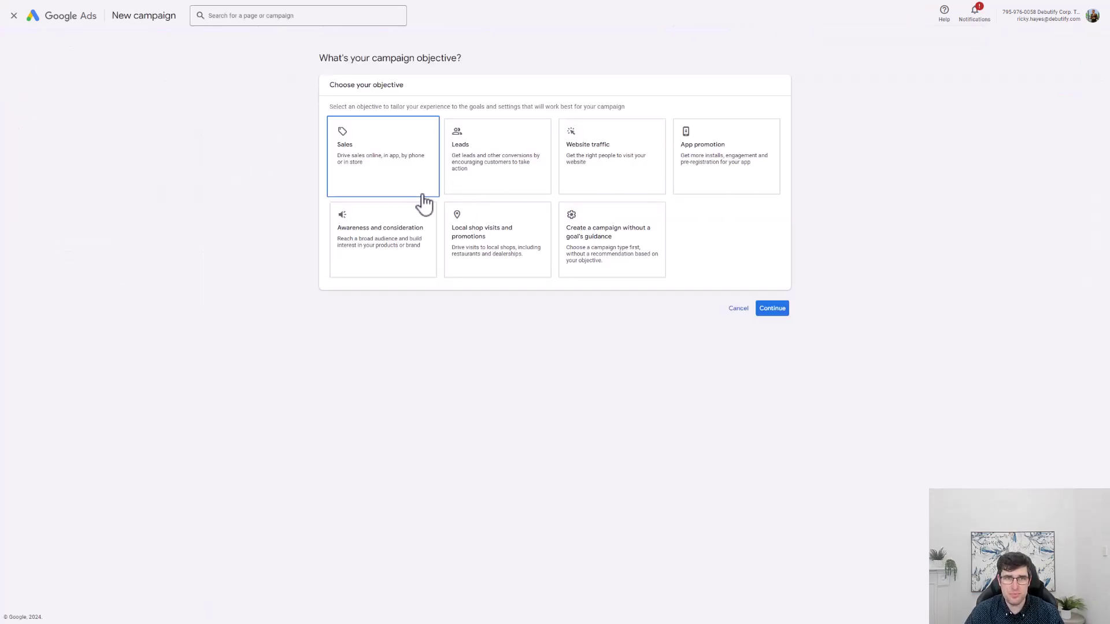
{"action": "left_click", "coordinate": [378, 171]}
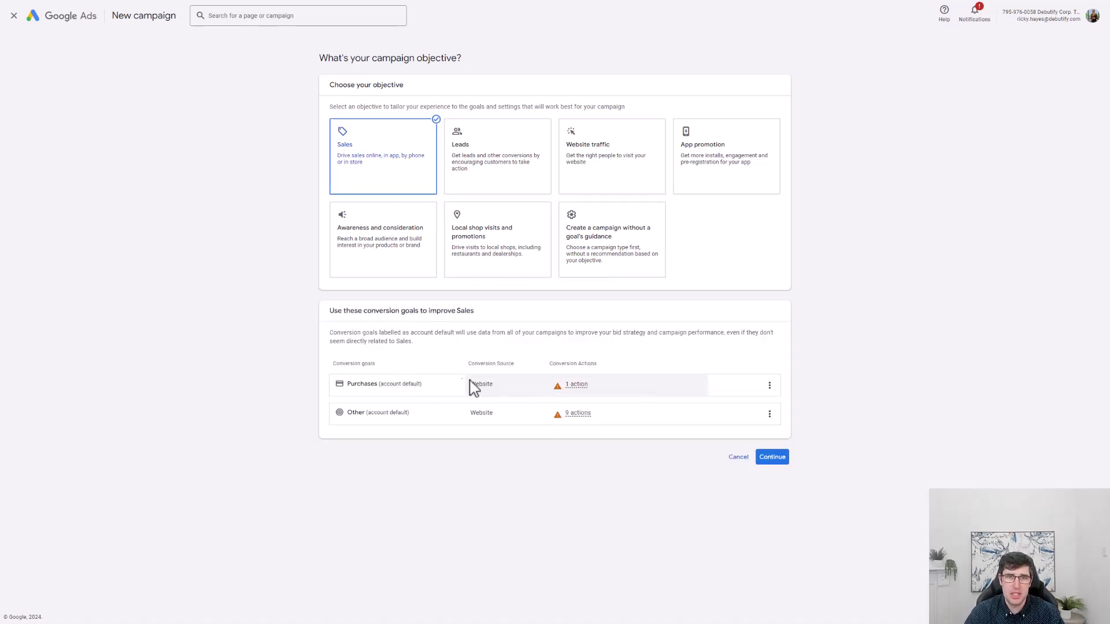
{"action": "mouse_move", "coordinate": [474, 396]}
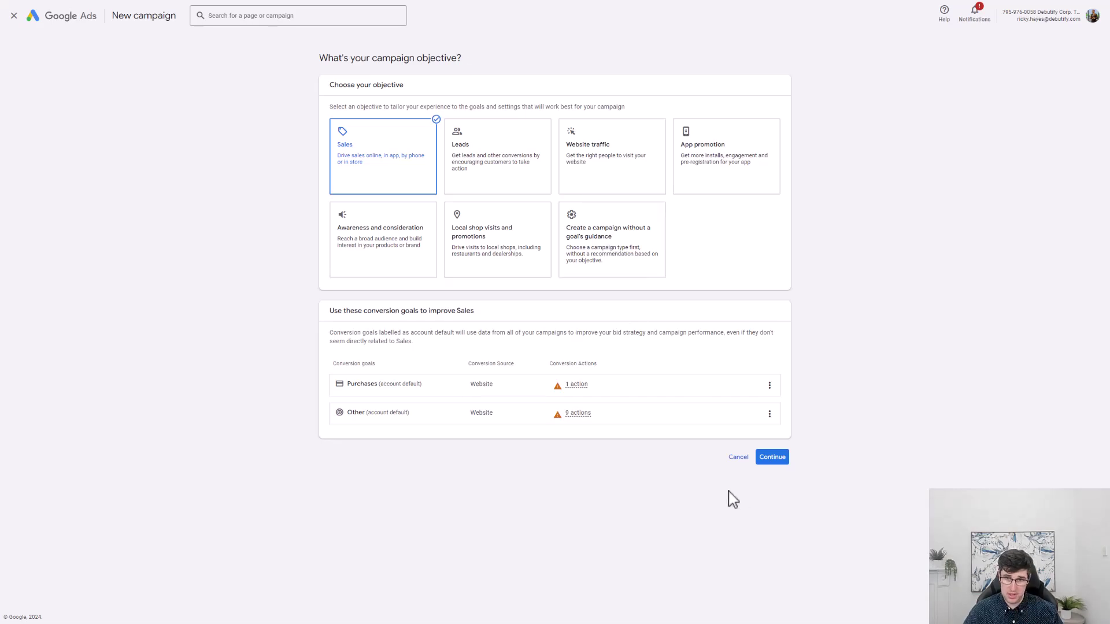
{"action": "left_click", "coordinate": [773, 457]}
{"action": "scroll", "coordinate": [564, 413], "scroll_direction": "down", "scroll_amount": 2}
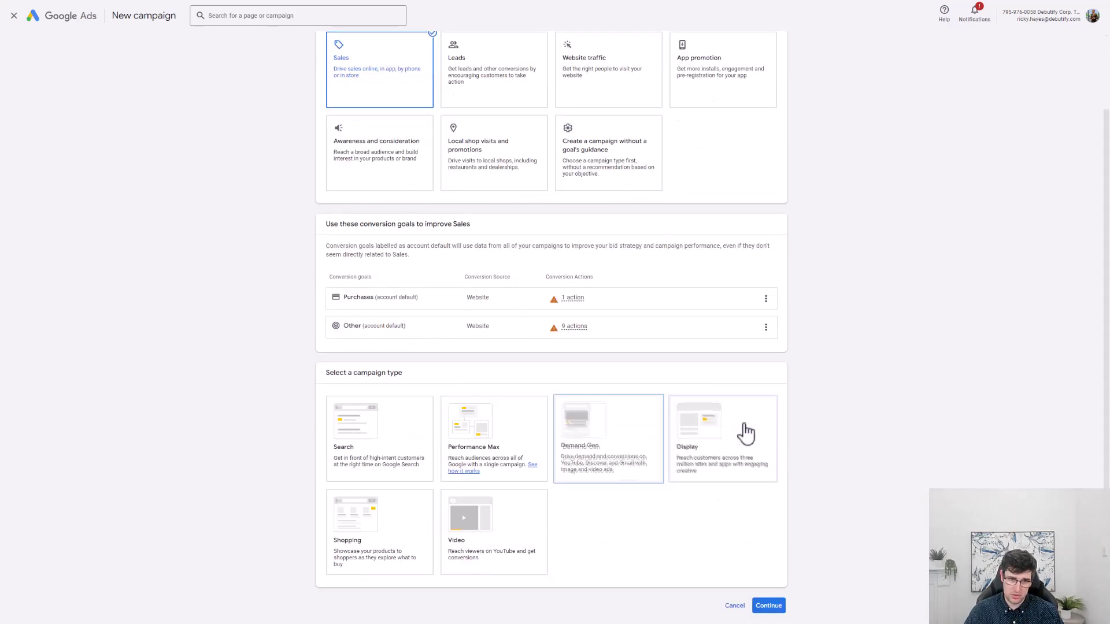
{"action": "left_click", "coordinate": [384, 441]}
{"action": "scroll", "coordinate": [817, 508], "scroll_direction": "down", "scroll_amount": 2}
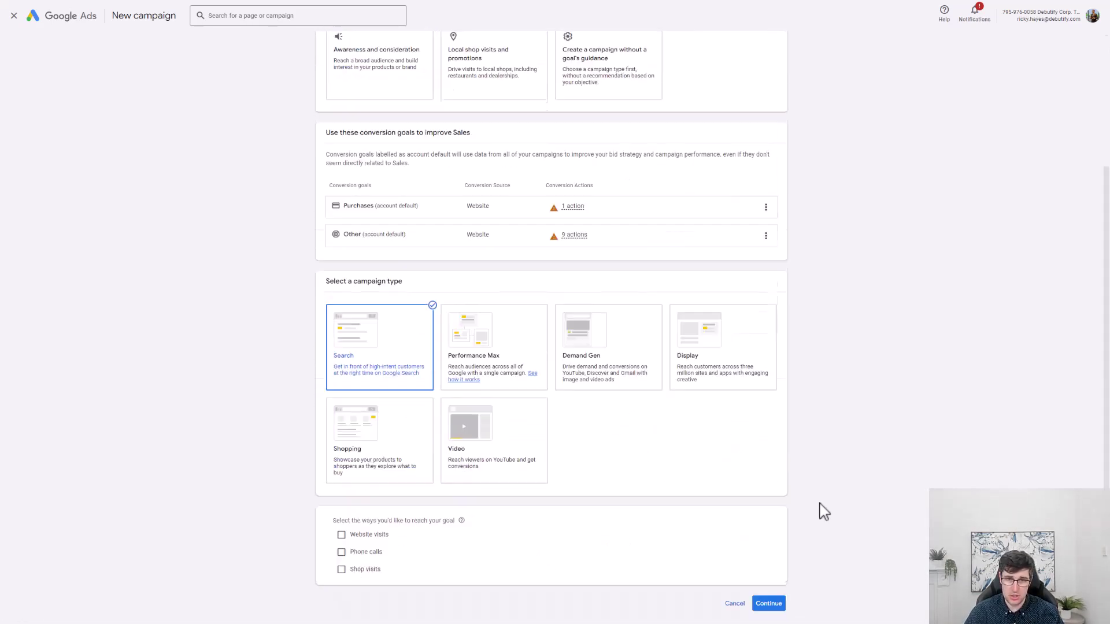
{"action": "left_click", "coordinate": [341, 507]}
{"action": "left_click", "coordinate": [404, 528]}
{"action": "type", "text": "www.dogs.com"}
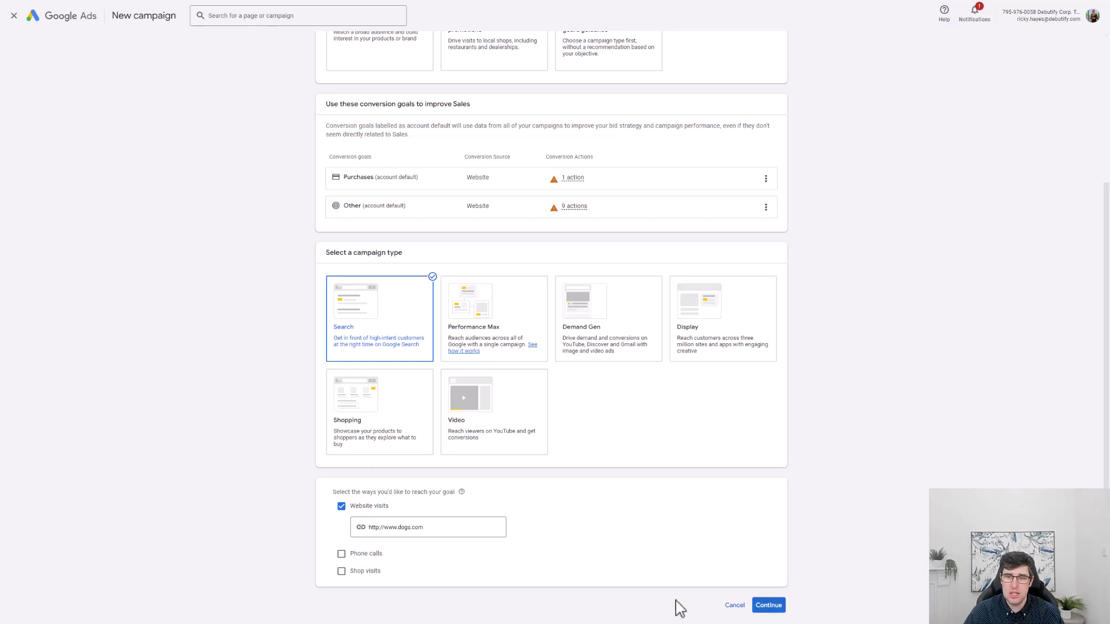
Rename the campaign from Sales-Search-3 to 'Brand Search - Test' and continue.
{"action": "left_click", "coordinate": [779, 609]}
{"action": "scroll", "coordinate": [583, 474], "scroll_direction": "down", "scroll_amount": 2}
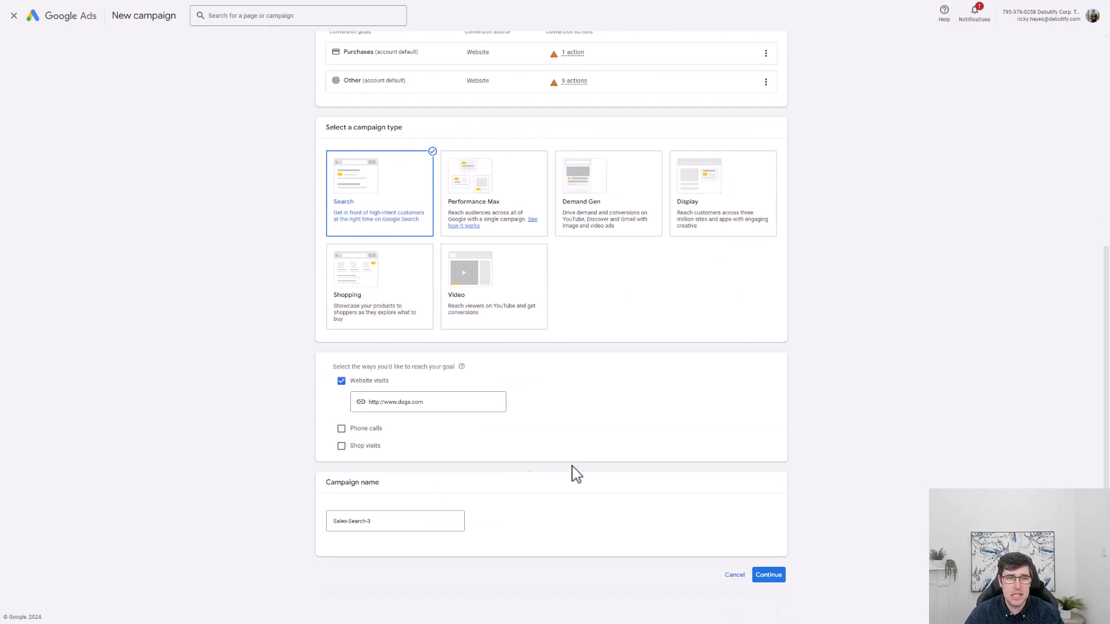
{"action": "left_click", "coordinate": [389, 520]}
{"action": "left_click_drag", "start_coordinate": [389, 521], "coordinate": [116, 528]}
{"action": "type", "text": "Brand"}
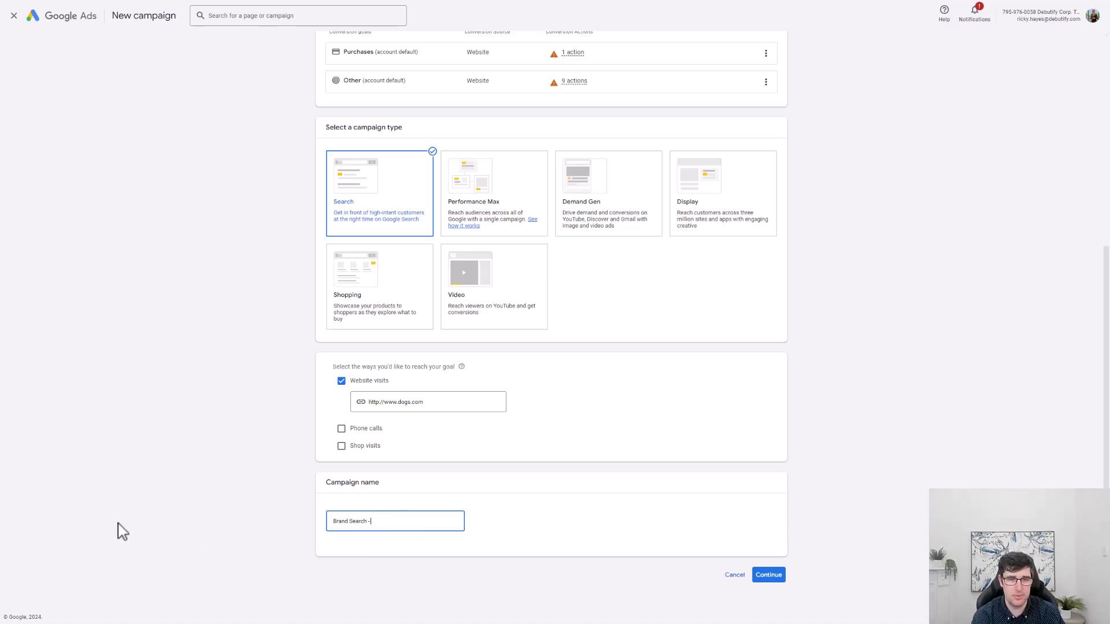
{"action": "left_click", "coordinate": [772, 577]}
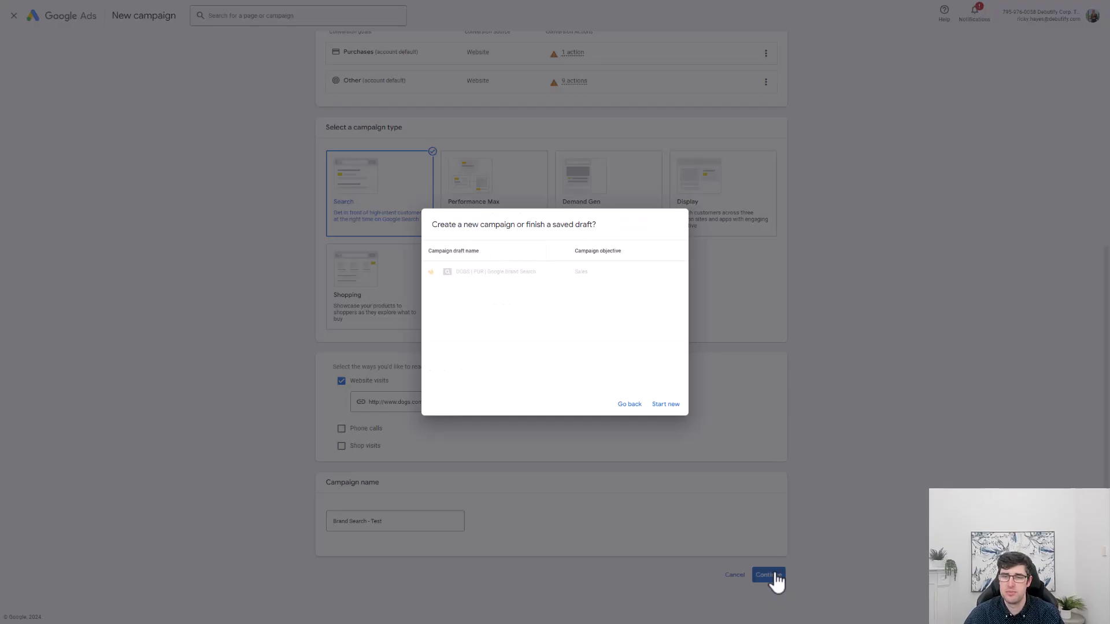
Discard the saved draft, keep Conversions as the bidding focus, and proceed to campaign settings.
{"action": "left_click", "coordinate": [665, 405]}
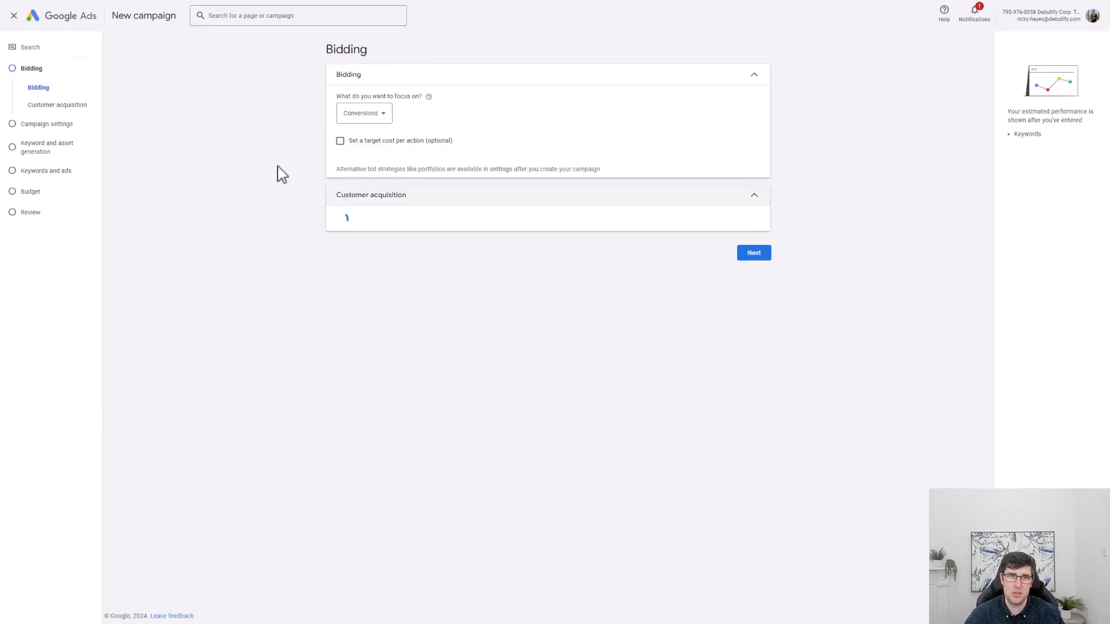
{"action": "left_click", "coordinate": [373, 115]}
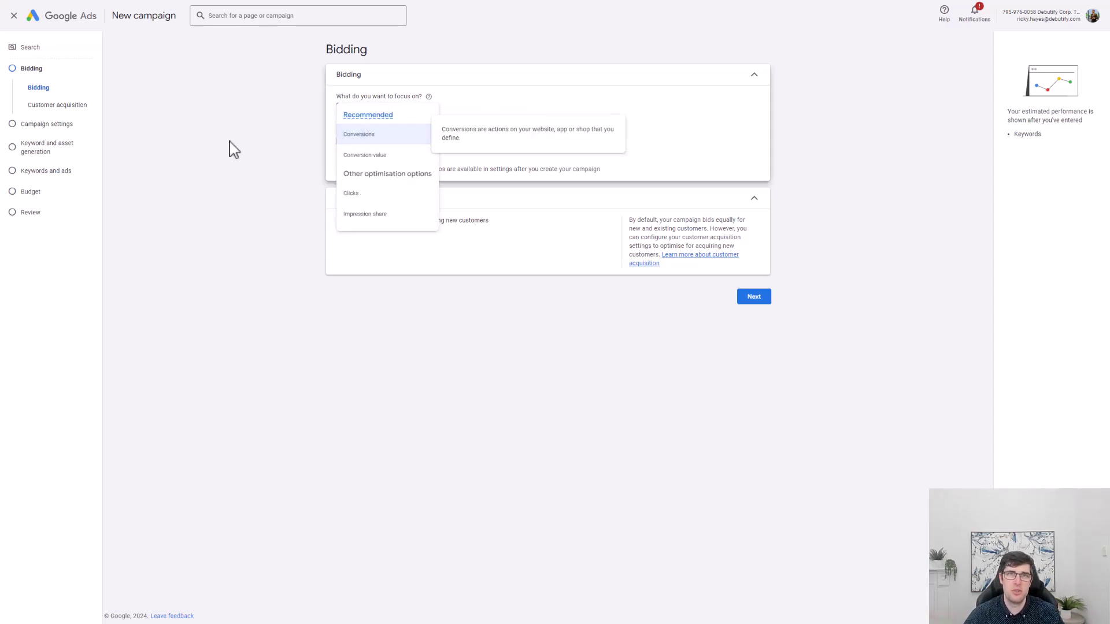
{"action": "left_click", "coordinate": [358, 135]}
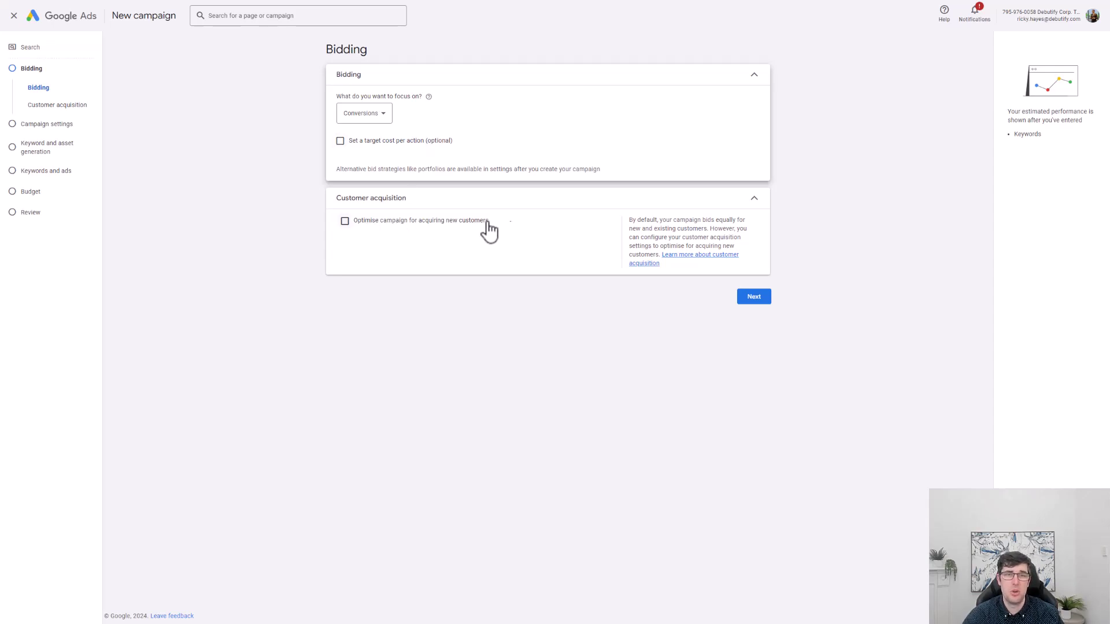
{"action": "left_click", "coordinate": [753, 298]}
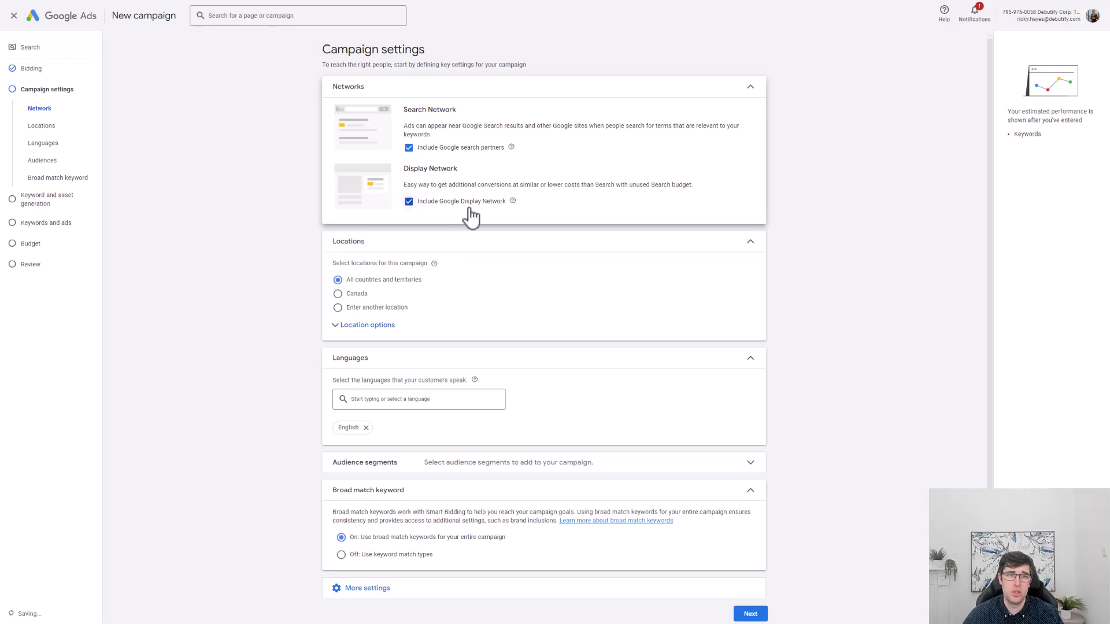
Dismiss the ads-not-running warning and review languages and audience segments without changes.
{"action": "scroll", "coordinate": [416, 243], "scroll_direction": "down", "scroll_amount": 1}
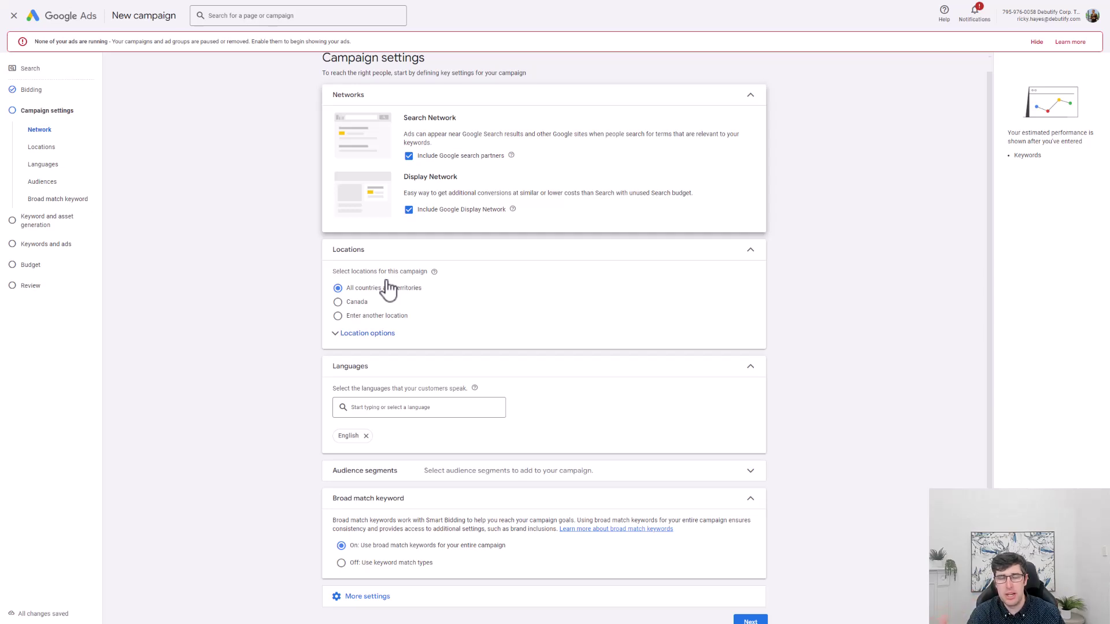
{"action": "left_click", "coordinate": [1036, 42]}
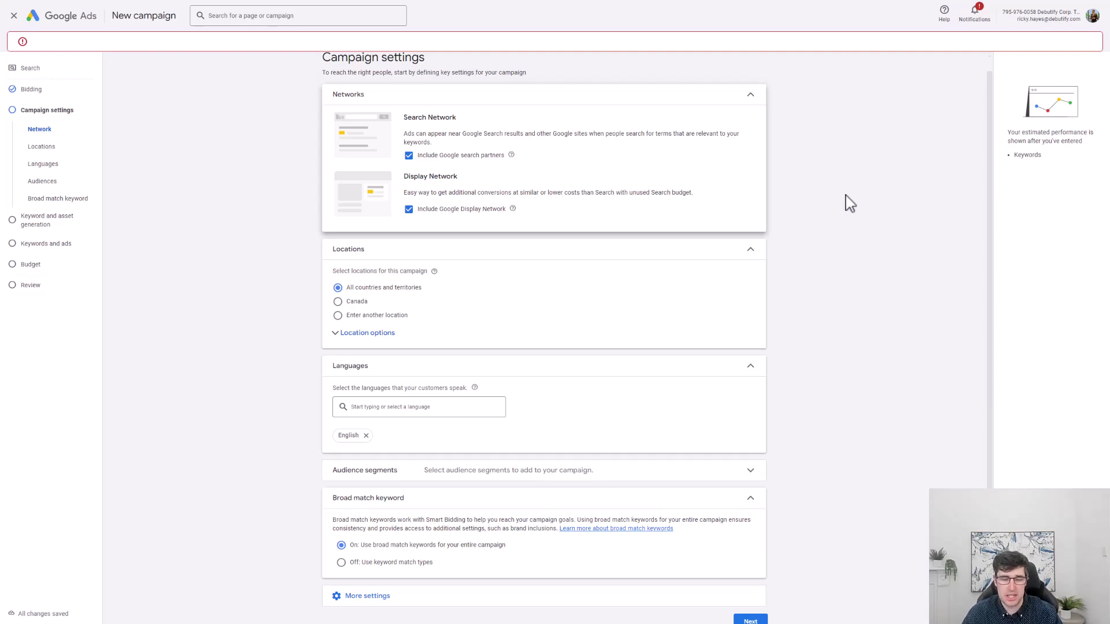
{"action": "scroll", "coordinate": [671, 354], "scroll_direction": "down", "scroll_amount": 1}
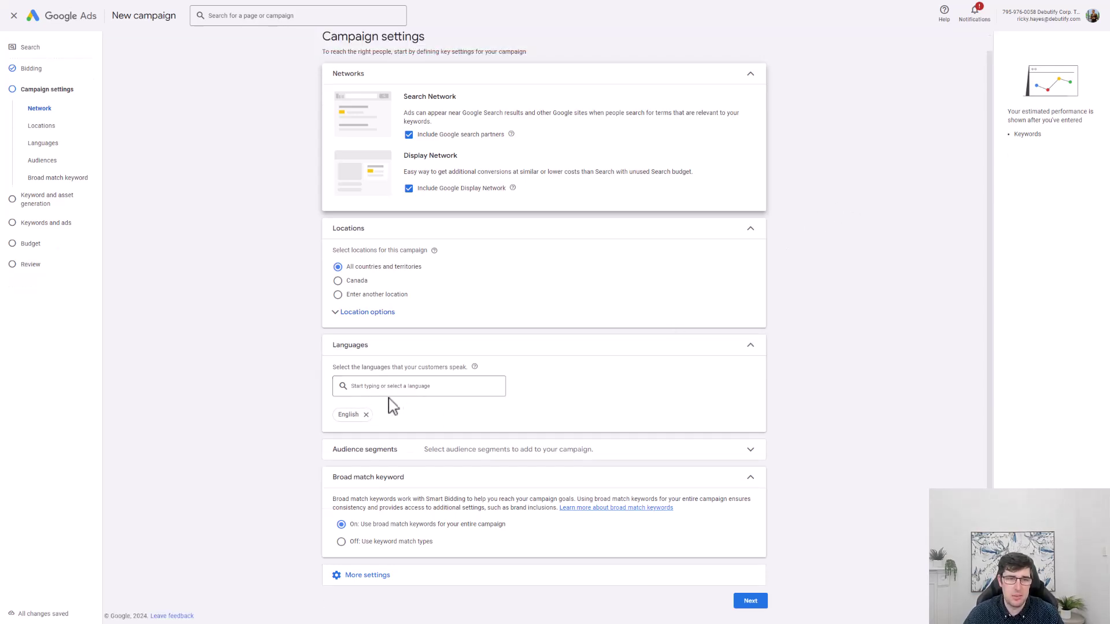
{"action": "left_click", "coordinate": [428, 386]}
{"action": "left_click", "coordinate": [275, 357]}
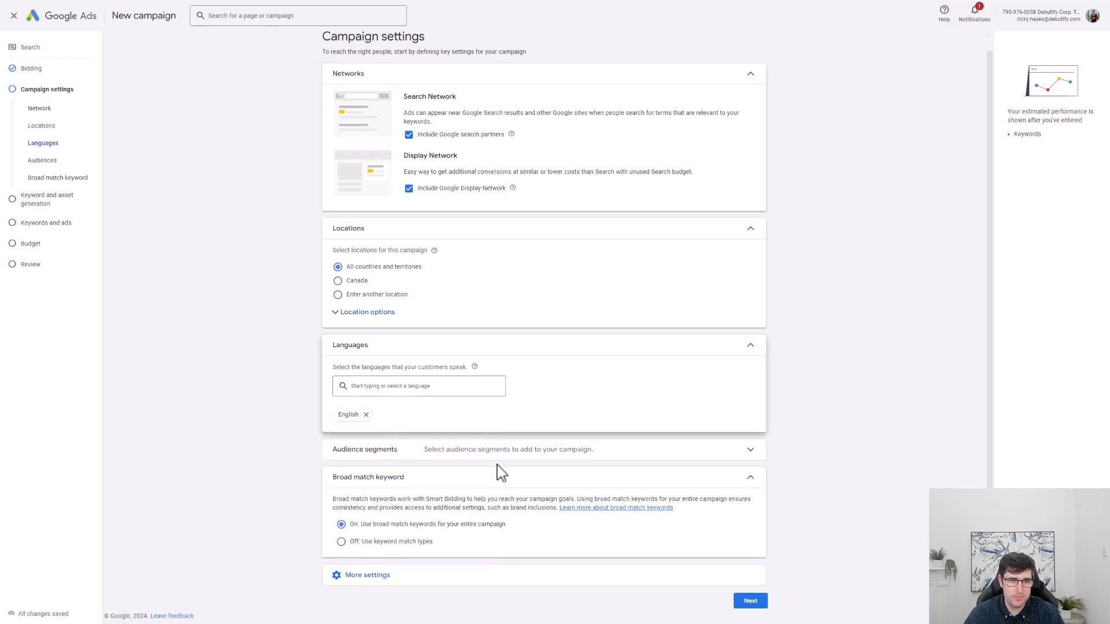
{"action": "left_click", "coordinate": [491, 462]}
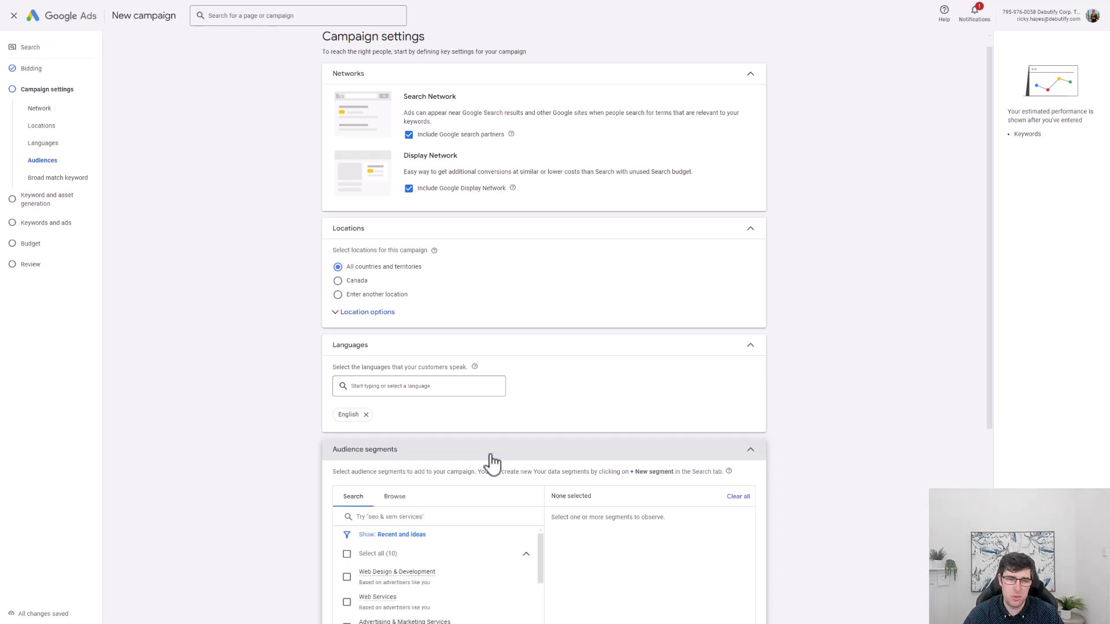
{"action": "left_click", "coordinate": [491, 461]}
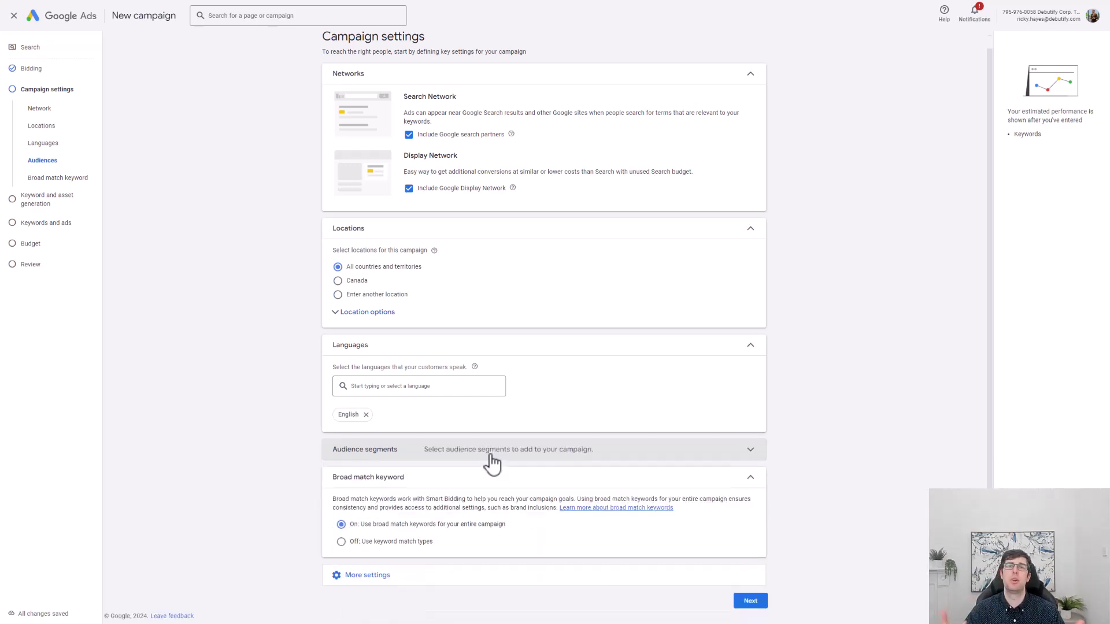
Set Broad match keywords to Off, check More settings, and proceed.
{"action": "scroll", "coordinate": [461, 462], "scroll_direction": "down", "scroll_amount": 2}
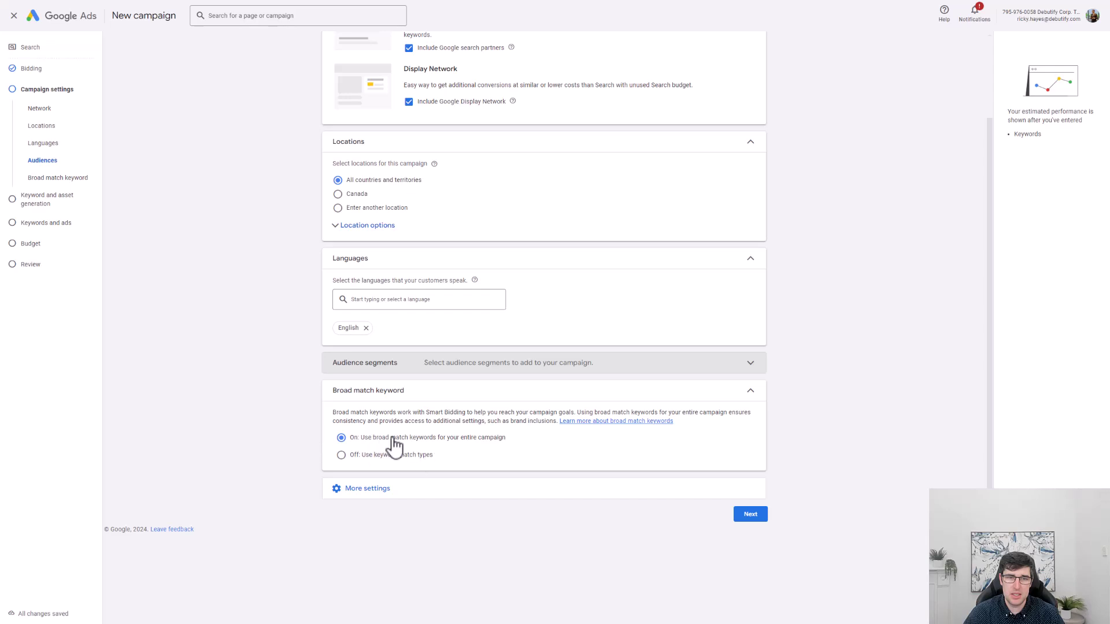
{"action": "left_click", "coordinate": [372, 456]}
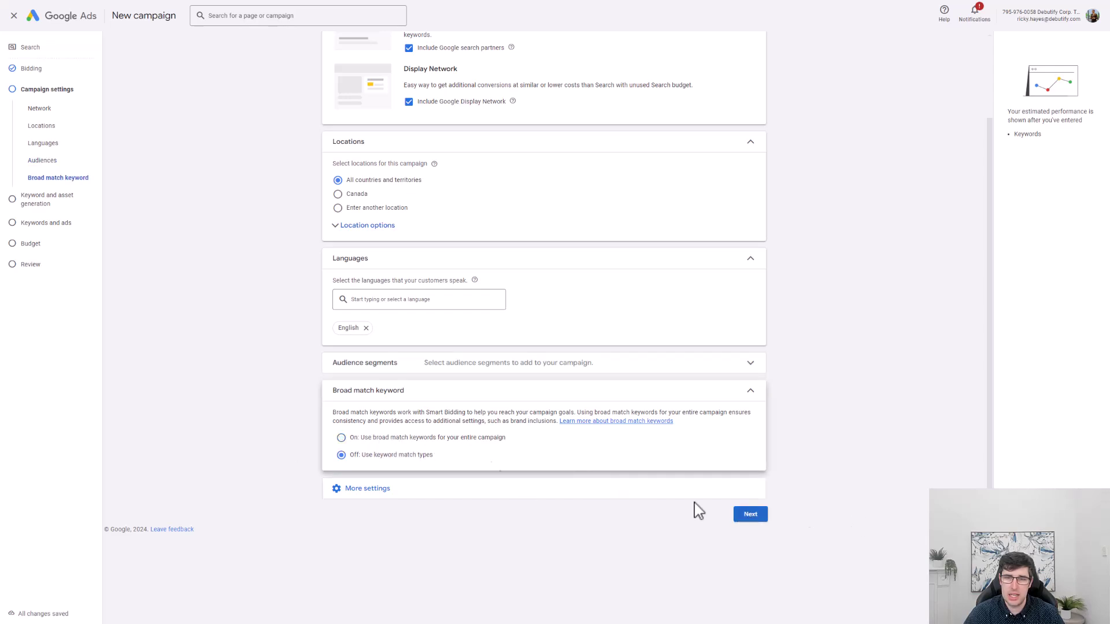
{"action": "left_click", "coordinate": [376, 490]}
{"action": "scroll", "coordinate": [538, 480], "scroll_direction": "down", "scroll_amount": 1}
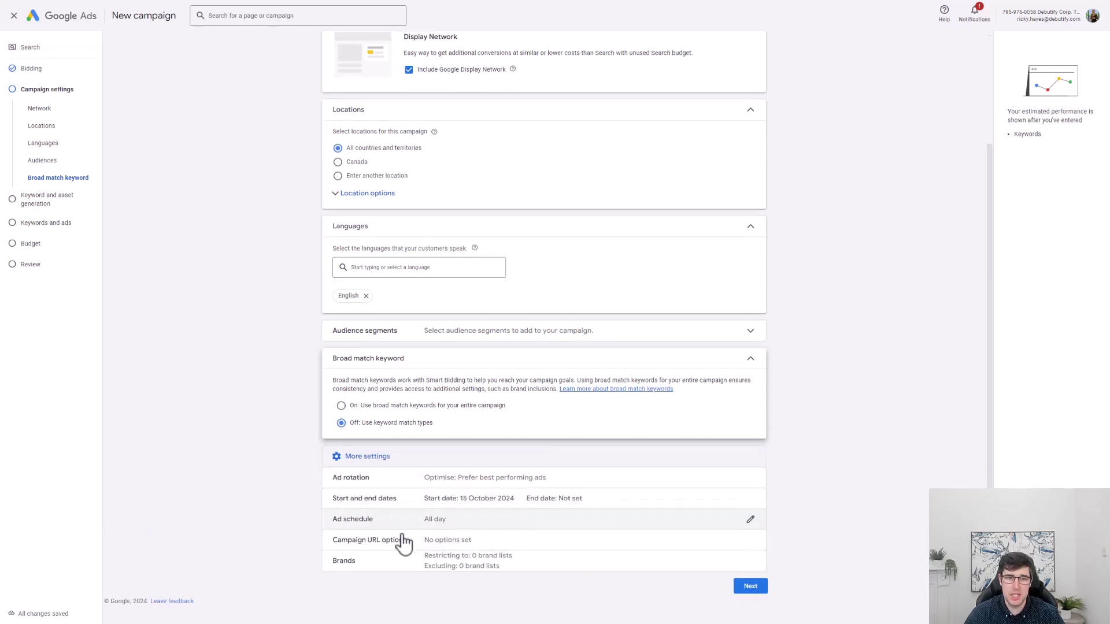
{"action": "left_click", "coordinate": [749, 586]}
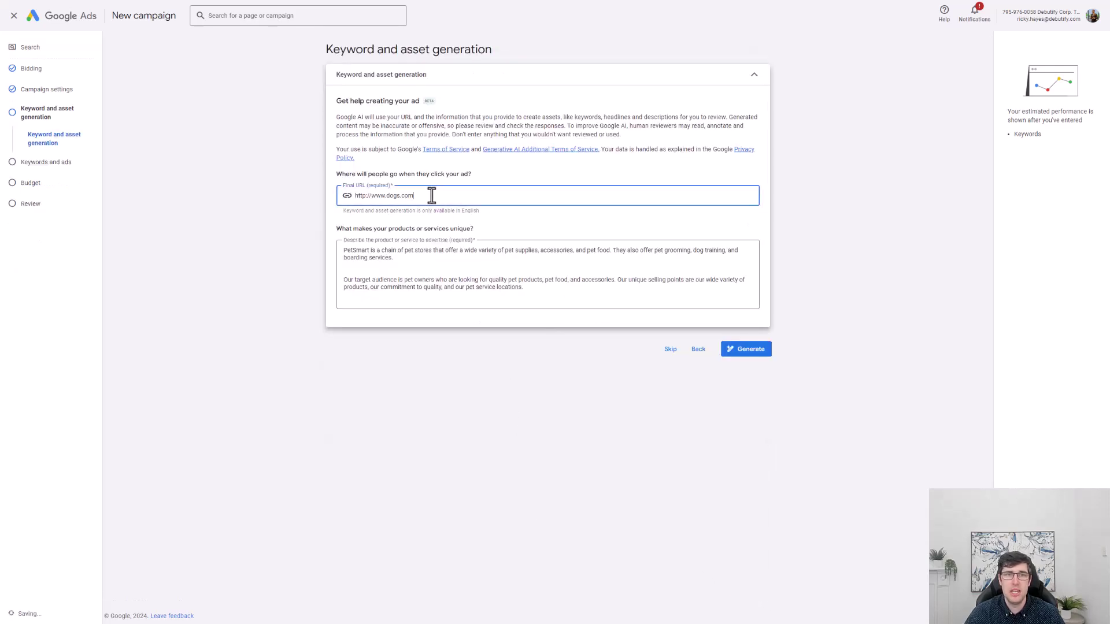
Generate keywords and ad assets from the dogs.com final URL and PetSmart description.
{"action": "left_click", "coordinate": [398, 266]}
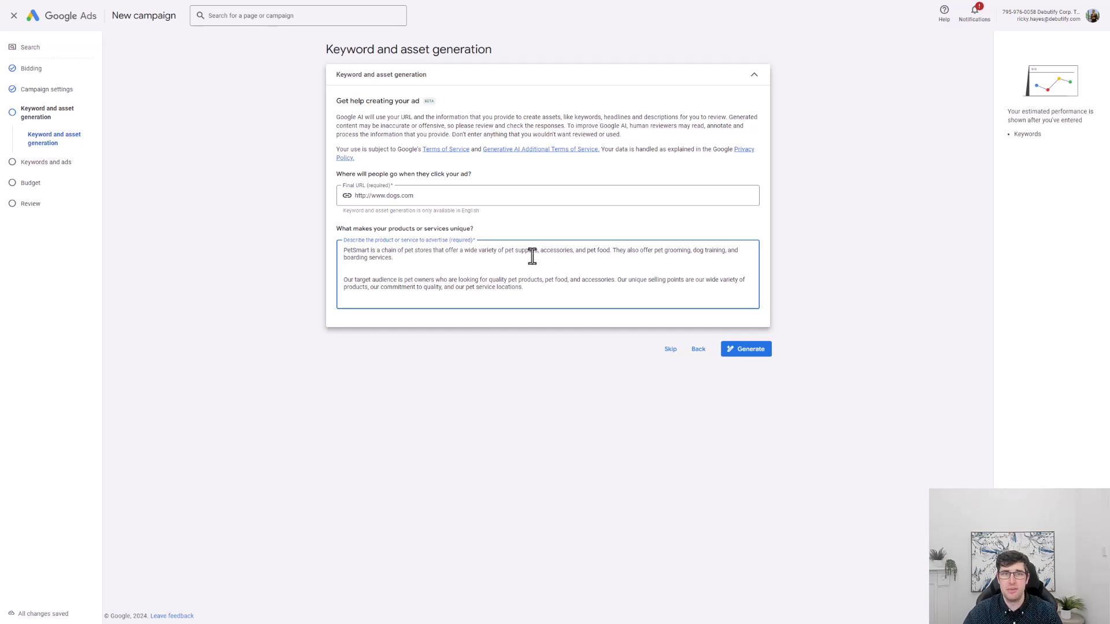
{"action": "left_click", "coordinate": [466, 196]}
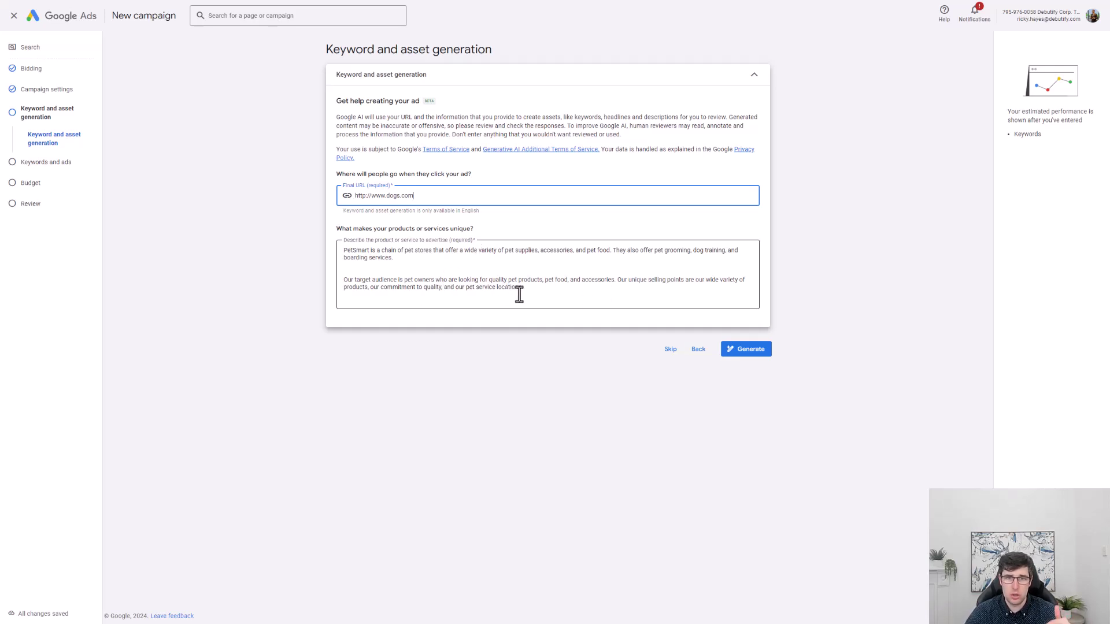
{"action": "left_click", "coordinate": [747, 351]}
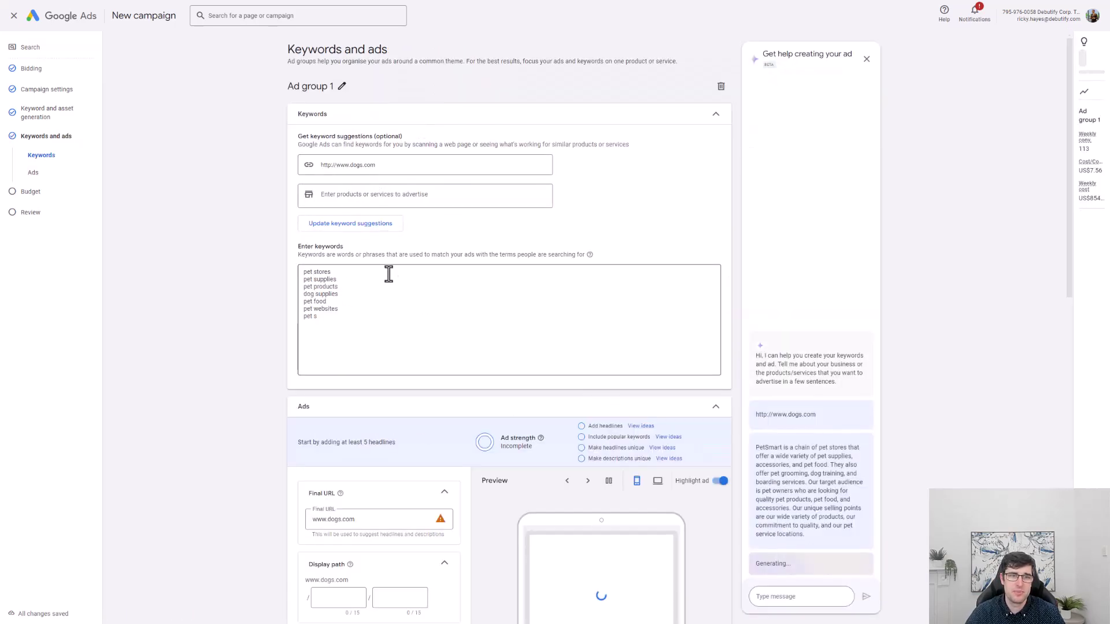
Review the generated display path and headlines such as 'Get 20% Off Your Next Order' and 'Dog Supplies'.
{"action": "scroll", "coordinate": [392, 278], "scroll_direction": "down", "scroll_amount": 6}
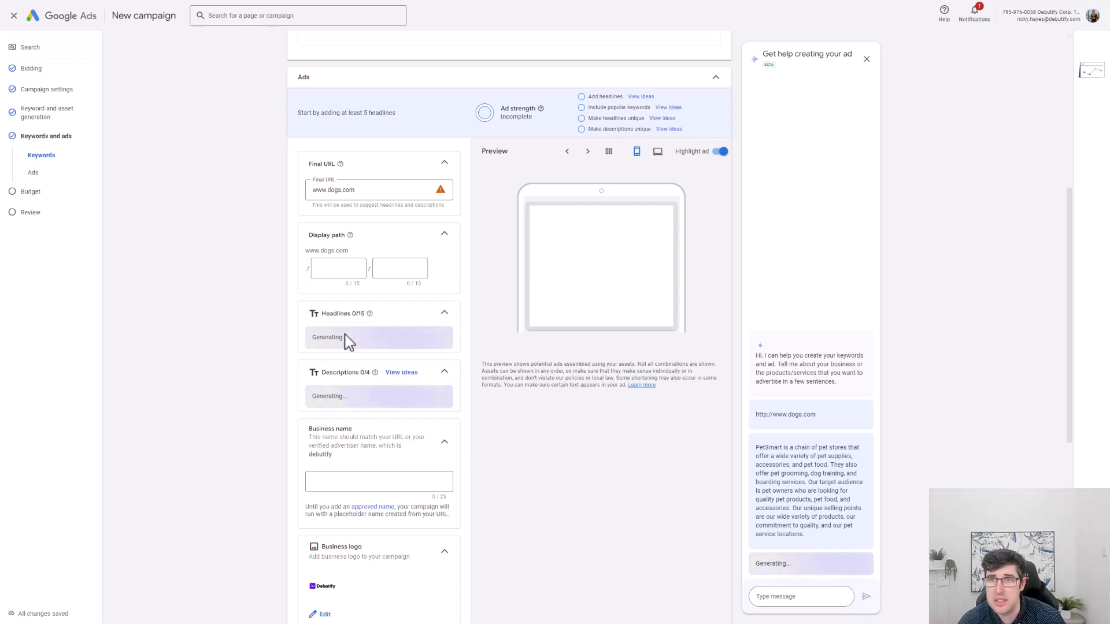
{"action": "left_click", "coordinate": [338, 271]}
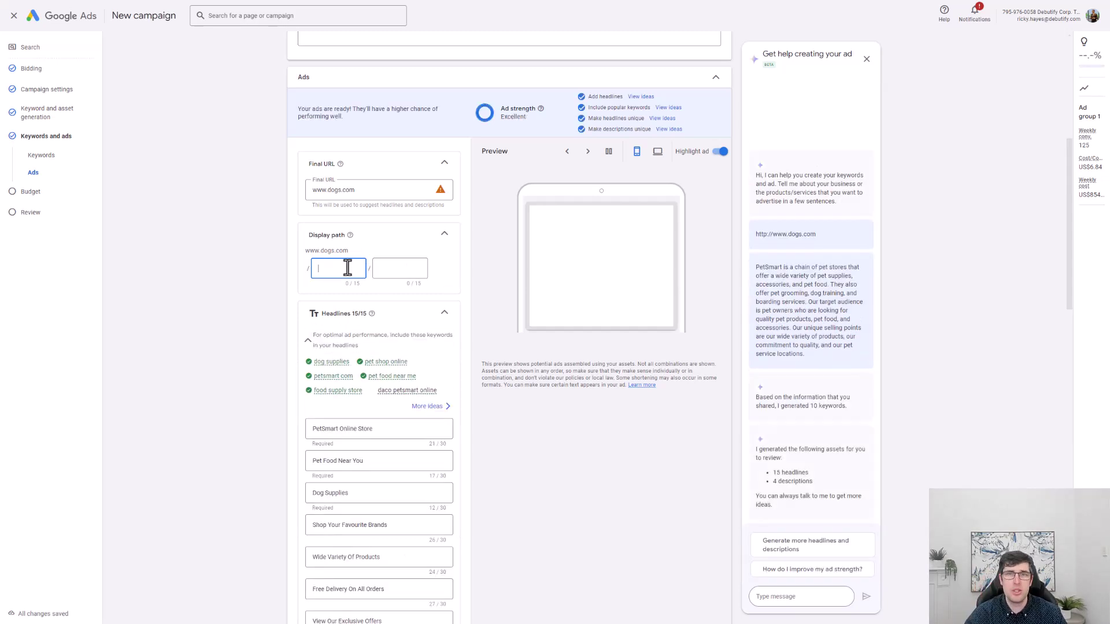
{"action": "scroll", "coordinate": [246, 254], "scroll_direction": "down", "scroll_amount": 2}
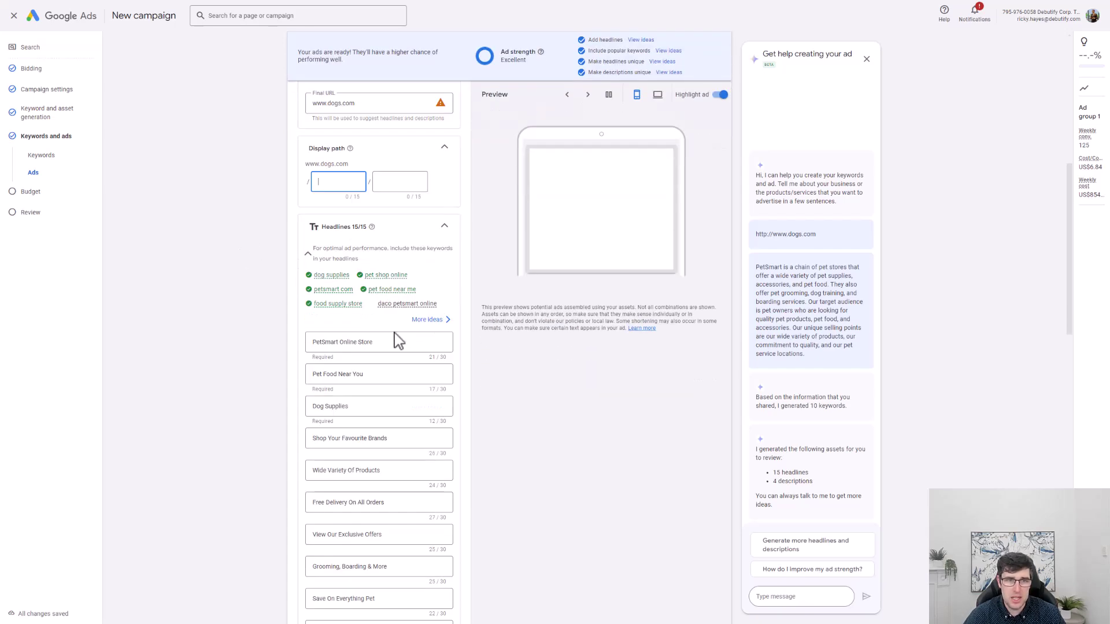
{"action": "scroll", "coordinate": [382, 358], "scroll_direction": "down", "scroll_amount": 5}
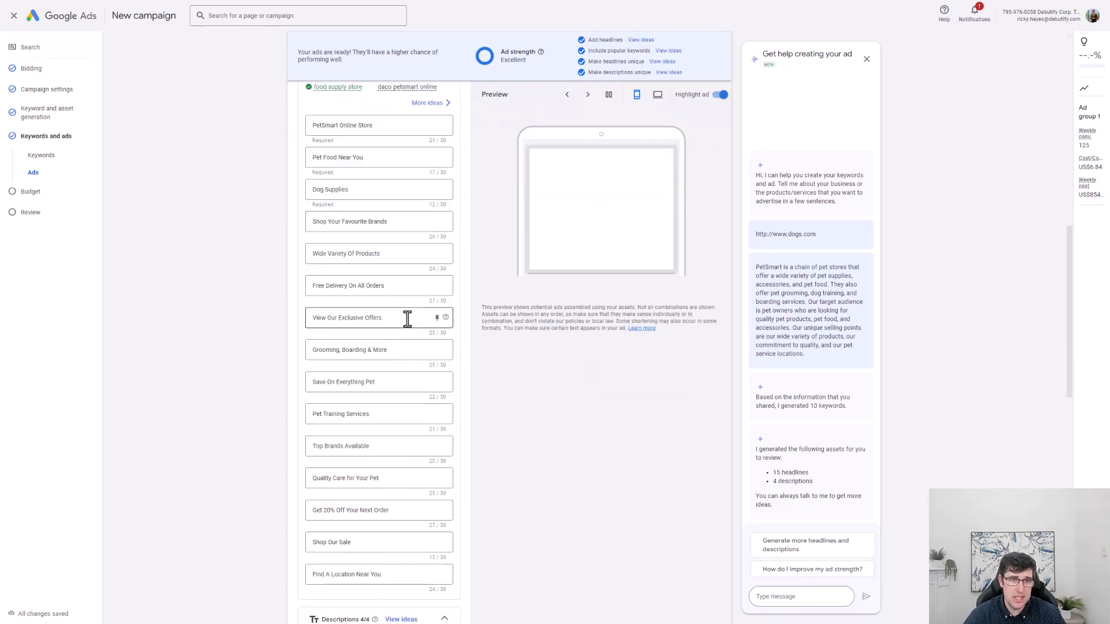
{"action": "scroll", "coordinate": [416, 428], "scroll_direction": "up", "scroll_amount": 1}
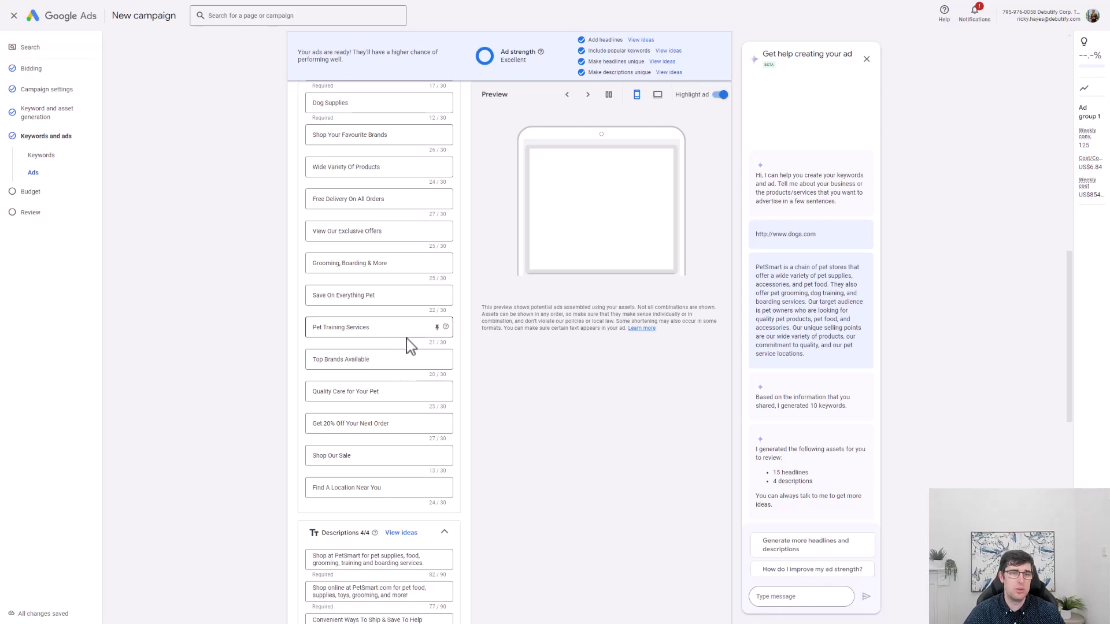
{"action": "left_click", "coordinate": [395, 426]}
{"action": "scroll", "coordinate": [359, 317], "scroll_direction": "up", "scroll_amount": 3}
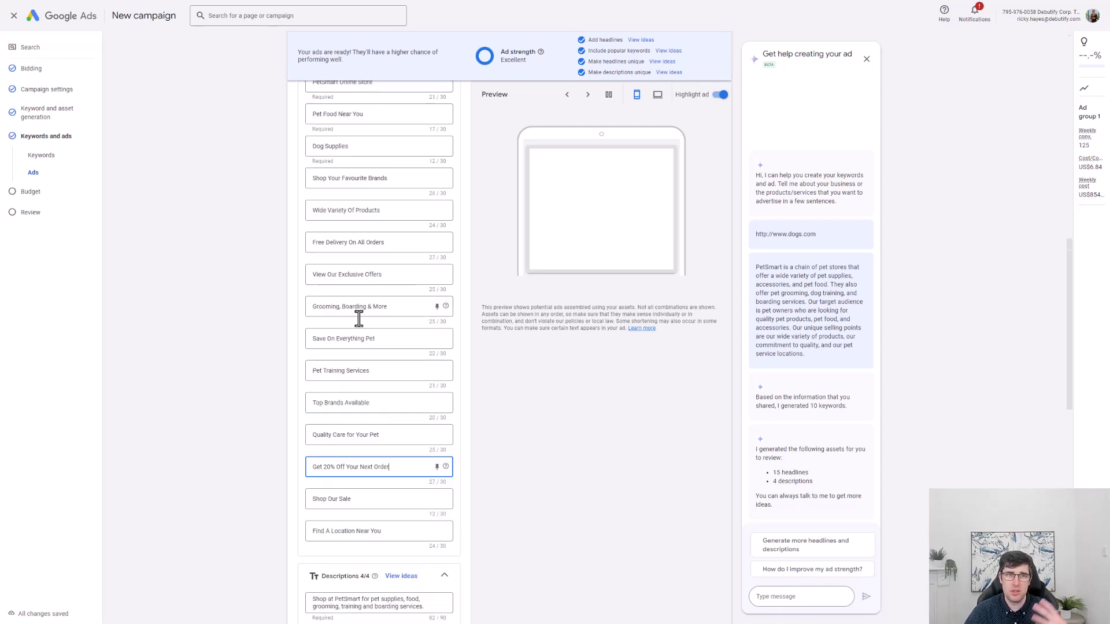
{"action": "left_click", "coordinate": [371, 234]}
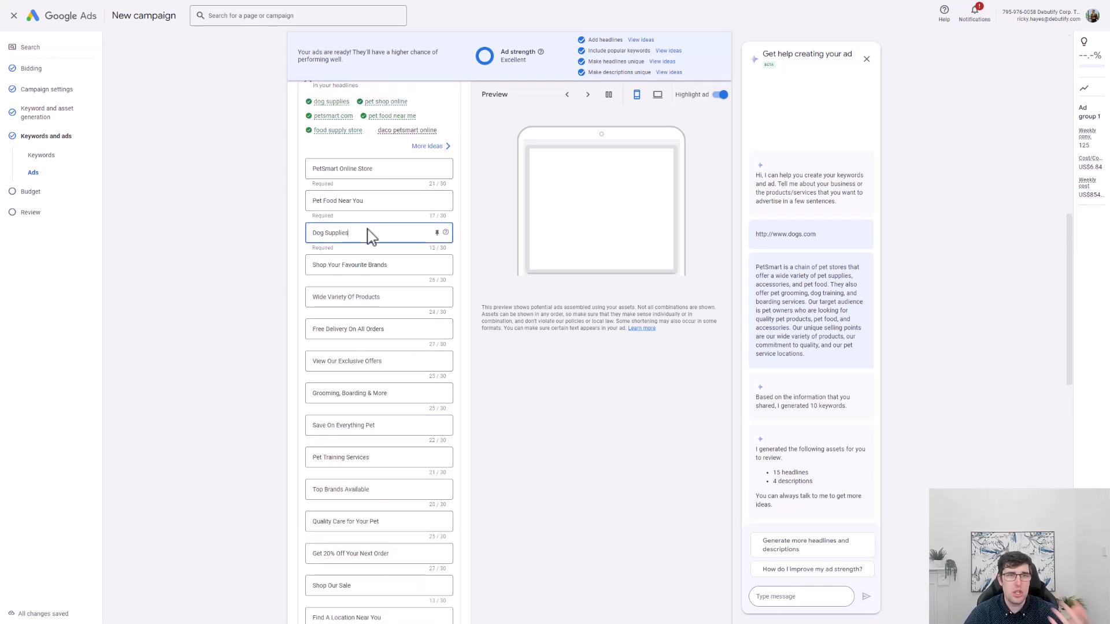
{"action": "scroll", "coordinate": [371, 272], "scroll_direction": "up", "scroll_amount": 4}
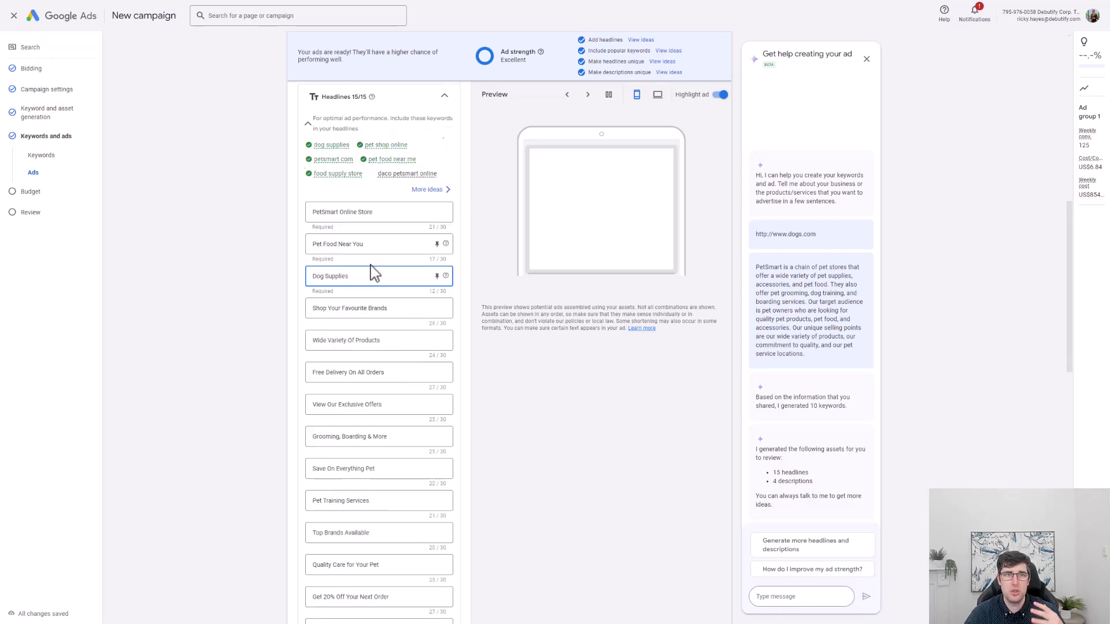
{"action": "scroll", "coordinate": [313, 295], "scroll_direction": "up", "scroll_amount": 5}
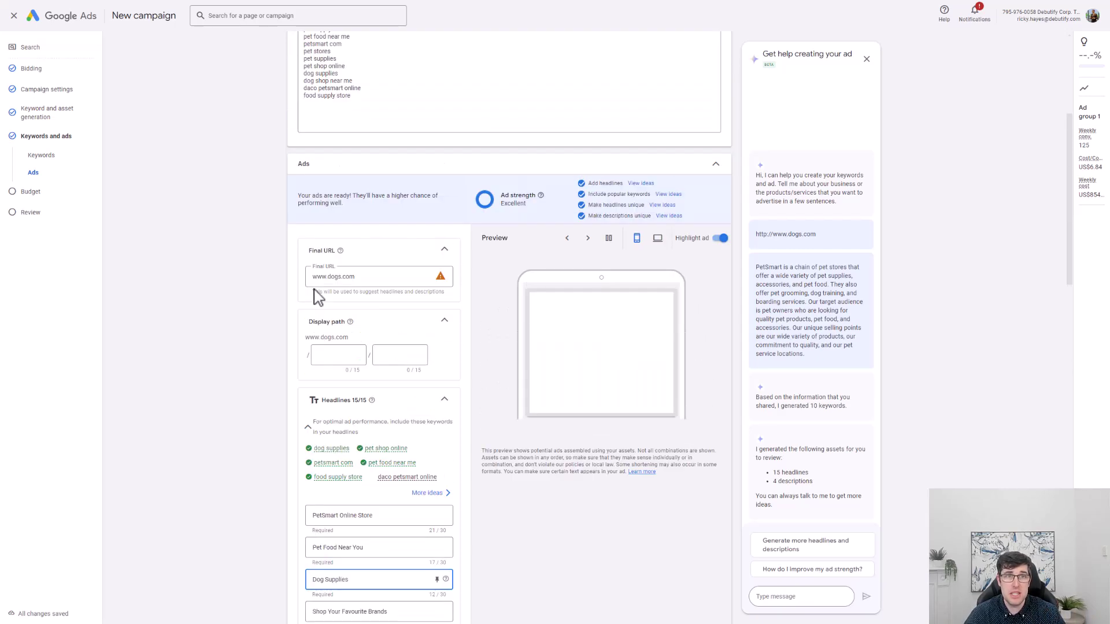
{"action": "scroll", "coordinate": [315, 298], "scroll_direction": "down", "scroll_amount": 4}
Add 'Ricky Dogs' to the PetSmart Online Store headline, making it 32/30 characters.
{"action": "left_click", "coordinate": [315, 471]}
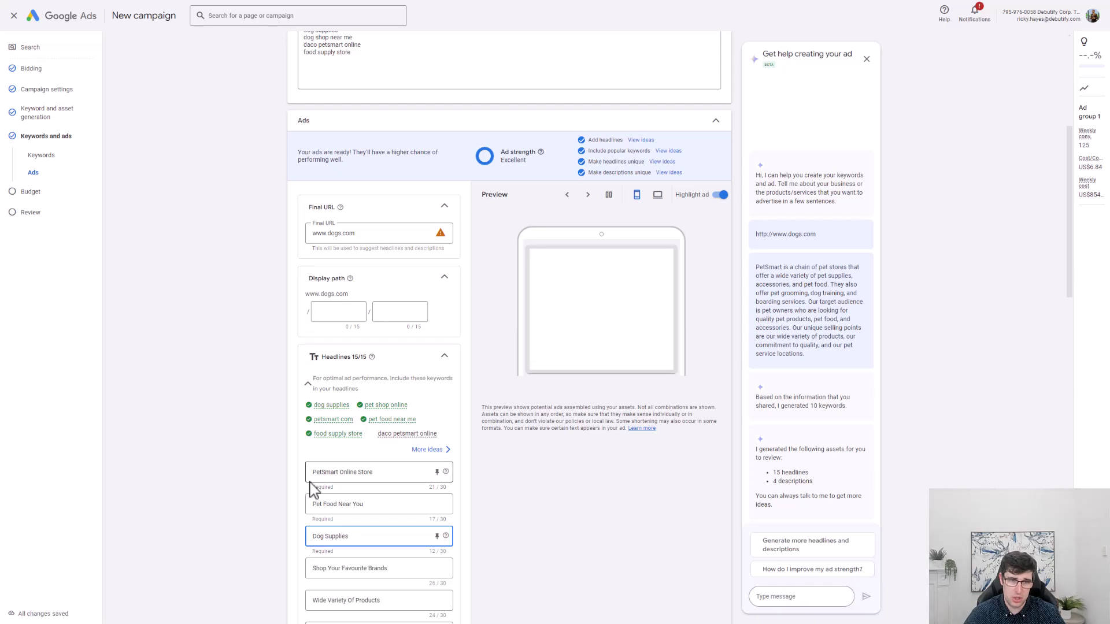
{"action": "type", "text": "Ricky Dogs"}
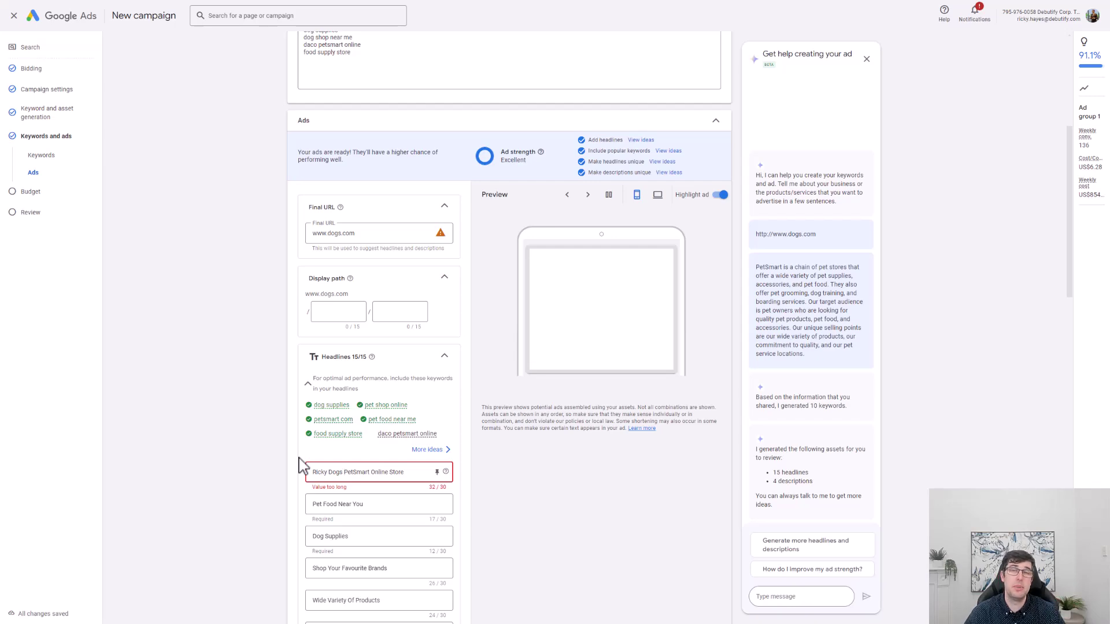
{"action": "scroll", "coordinate": [299, 465], "scroll_direction": "down", "scroll_amount": 10}
{"action": "scroll", "coordinate": [381, 346], "scroll_direction": "up", "scroll_amount": 5}
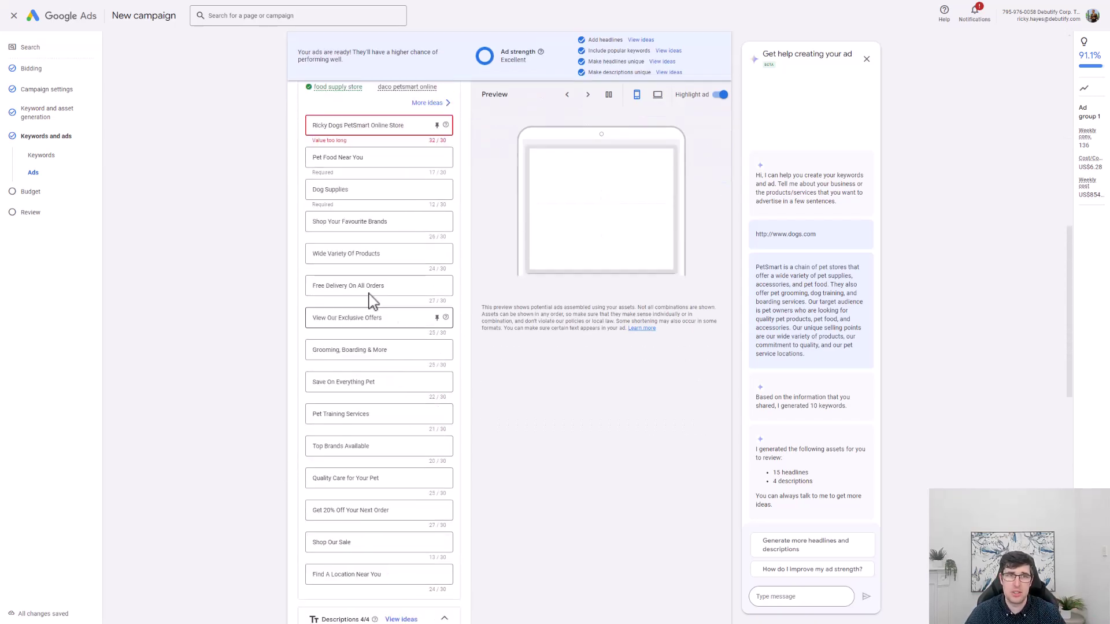
{"action": "left_click_drag", "start_coordinate": [344, 126], "coordinate": [309, 127]}
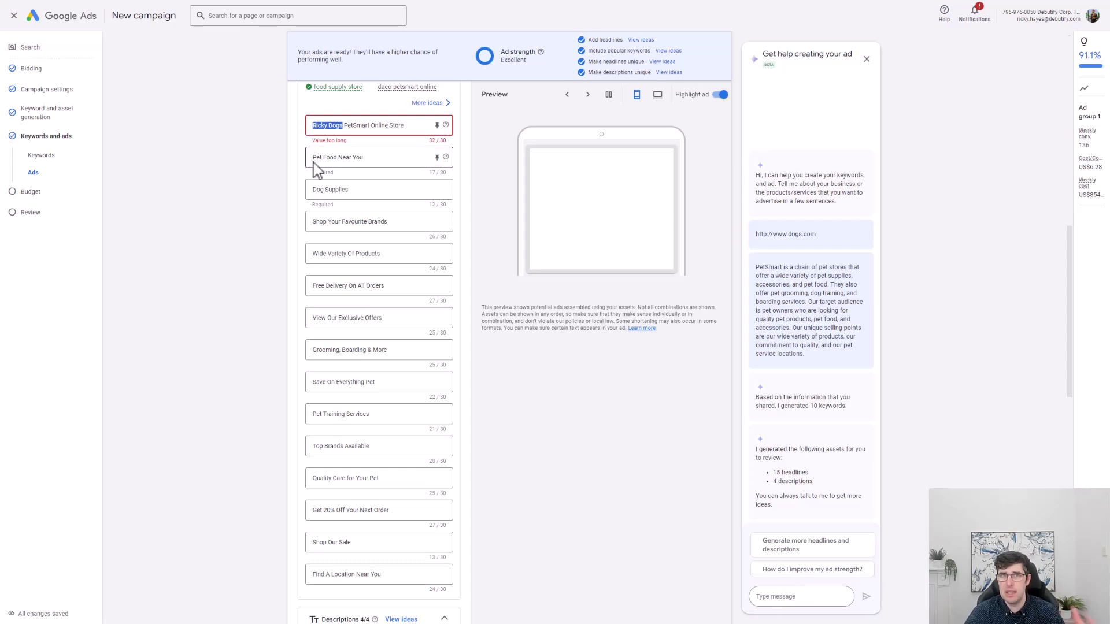
{"action": "scroll", "coordinate": [317, 185], "scroll_direction": "down", "scroll_amount": 5}
{"action": "scroll", "coordinate": [316, 189], "scroll_direction": "down", "scroll_amount": 2}
{"action": "left_click", "coordinate": [373, 259]}
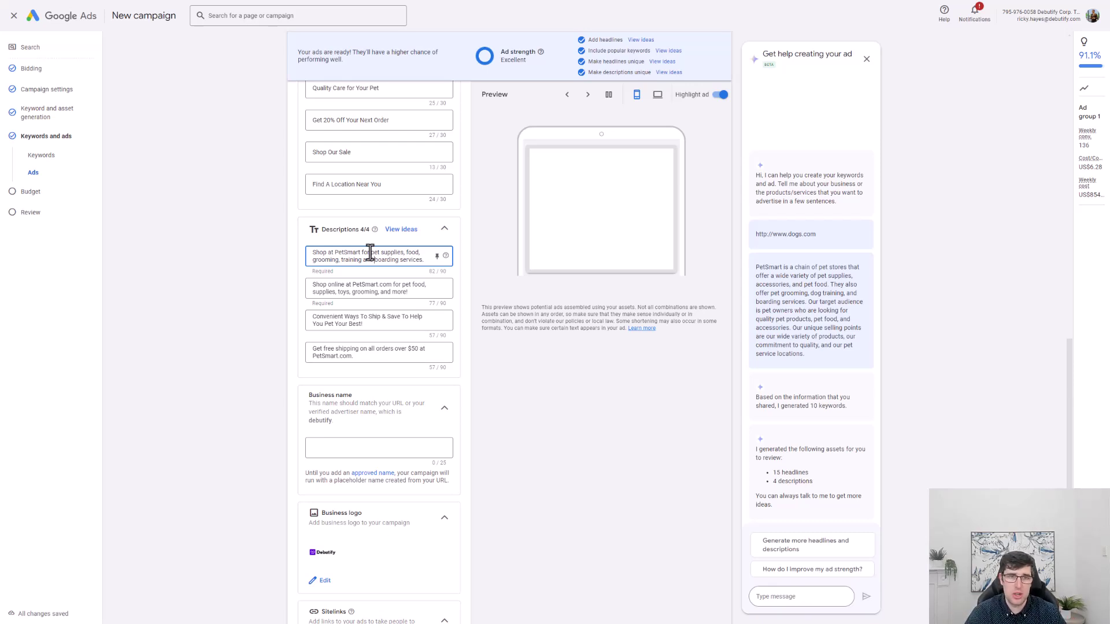
Replace the first description's text with '24/7 Support | 100% Moneyback Guarantee | 1-2 Day Shipping | Australian Owned'.
{"action": "left_click_drag", "start_coordinate": [424, 259], "coordinate": [314, 257]}
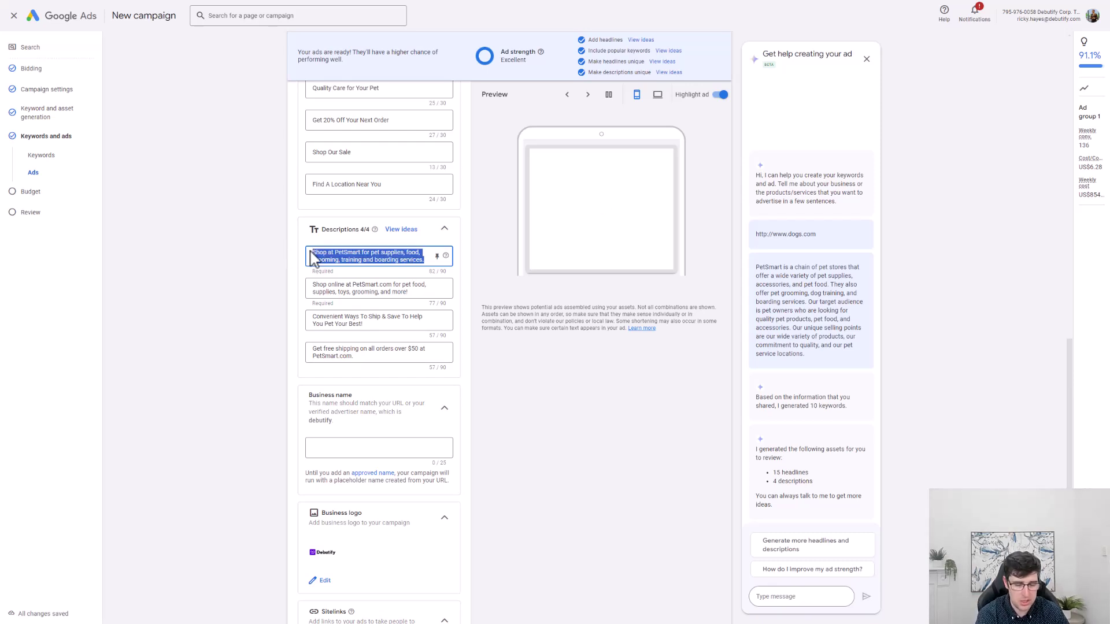
{"action": "type", "text": "Get"}
{"action": "type", "text": "7 Support | 100% Money"}
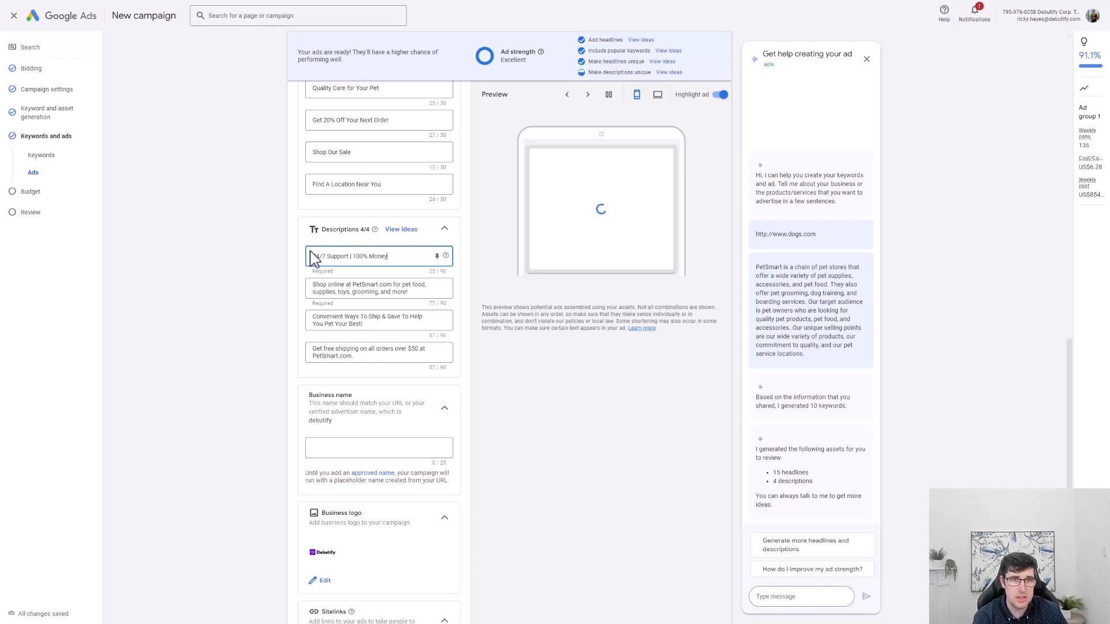
{"action": "type", "text": "back guarantee"}
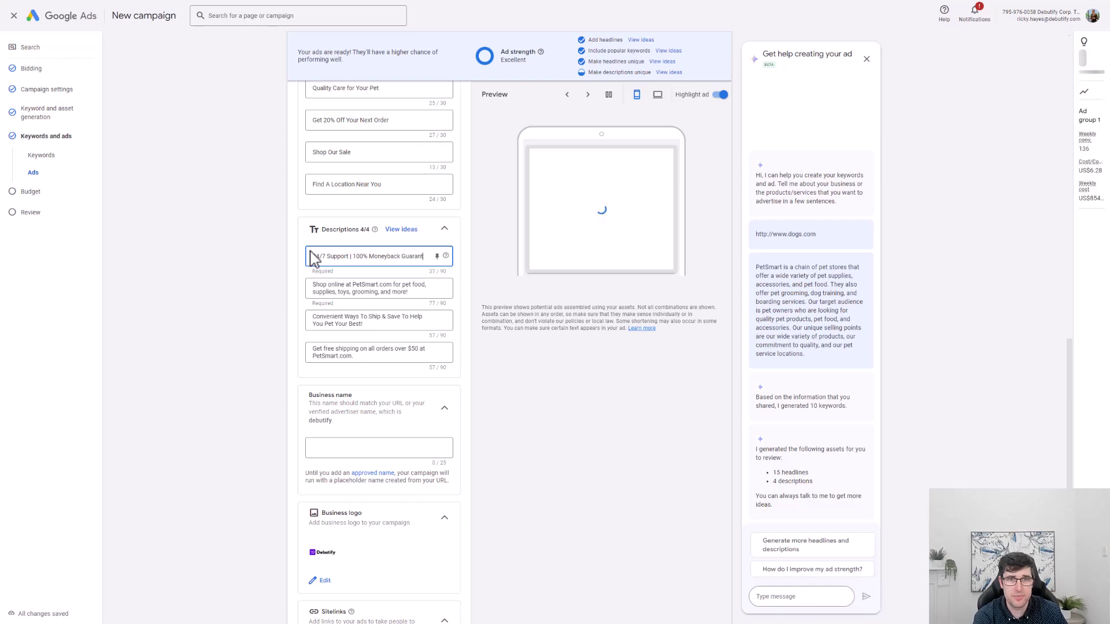
{"action": "type", "text": " 1-2 Day Shipping |"}
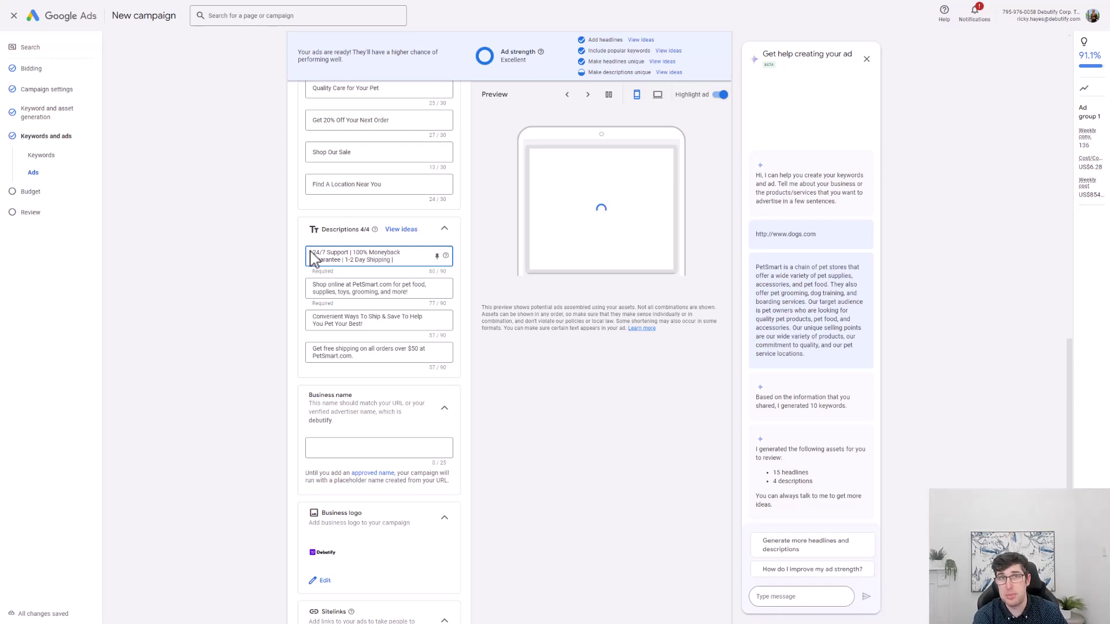
{"action": "type", "text": " A"}
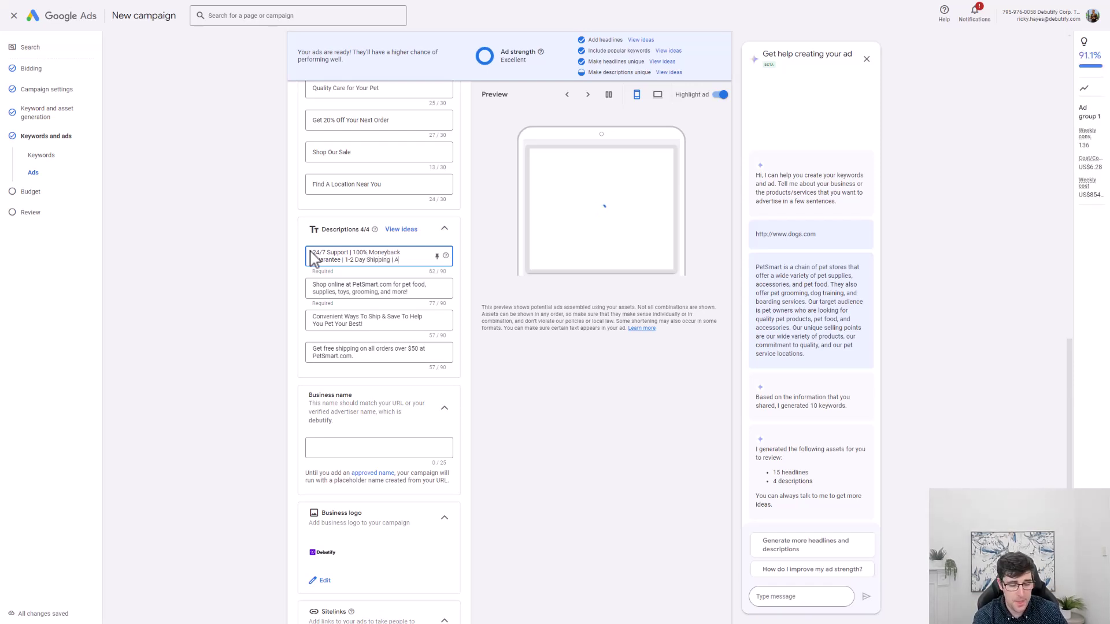
{"action": "type", "text": "ustralian Owned"}
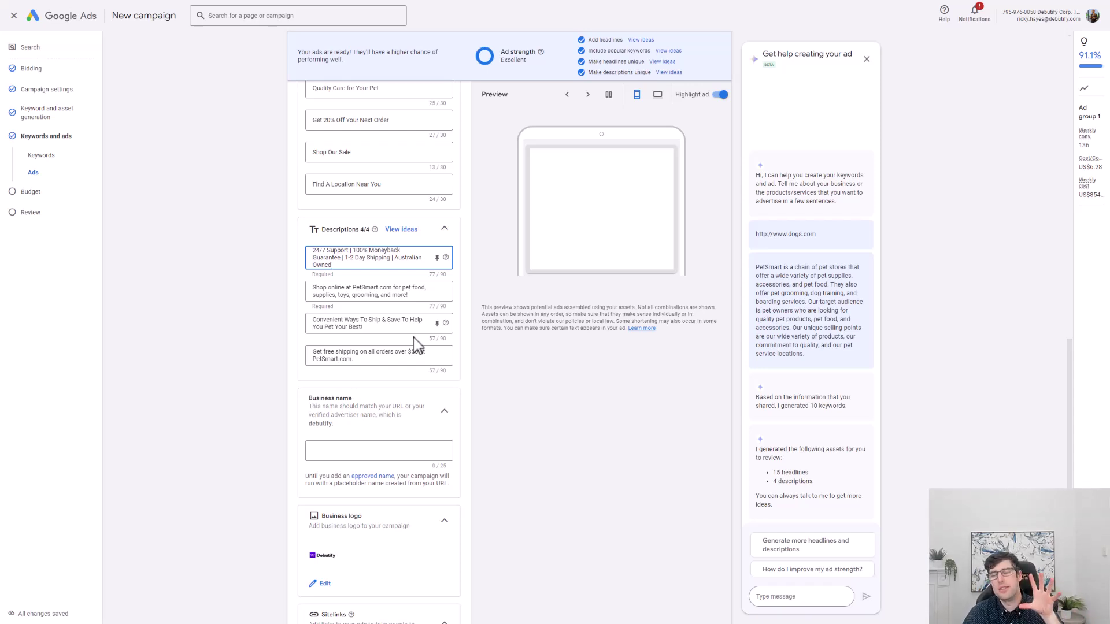
{"action": "scroll", "coordinate": [293, 321], "scroll_direction": "up", "scroll_amount": 9}
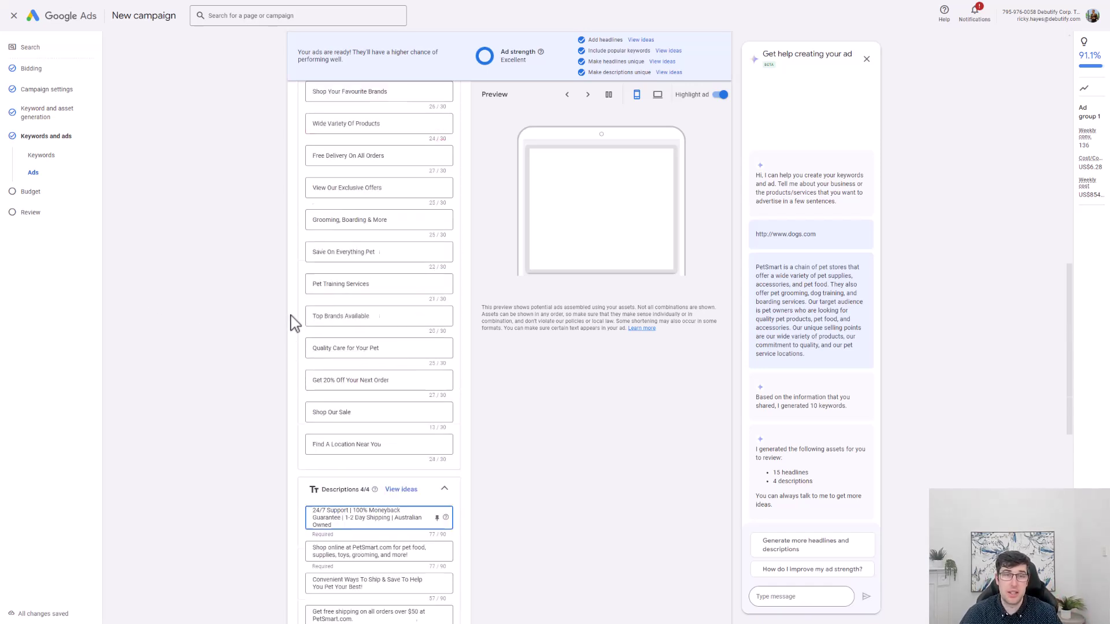
{"action": "scroll", "coordinate": [287, 289], "scroll_direction": "down", "scroll_amount": 4}
{"action": "scroll", "coordinate": [389, 258], "scroll_direction": "up", "scroll_amount": 4}
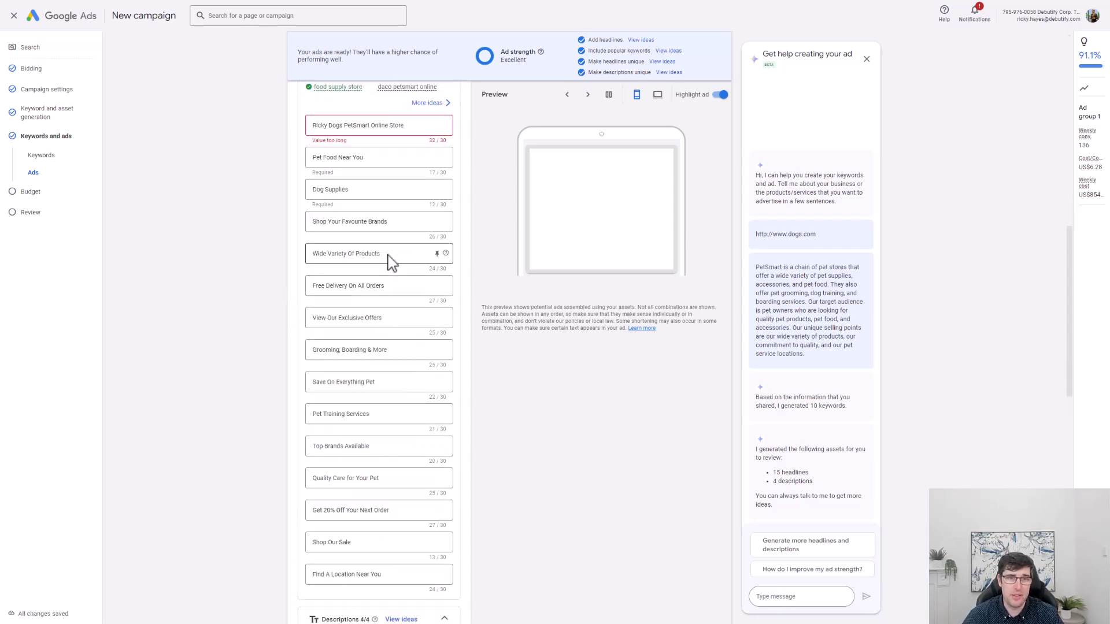
{"action": "scroll", "coordinate": [389, 256], "scroll_direction": "down", "scroll_amount": 9}
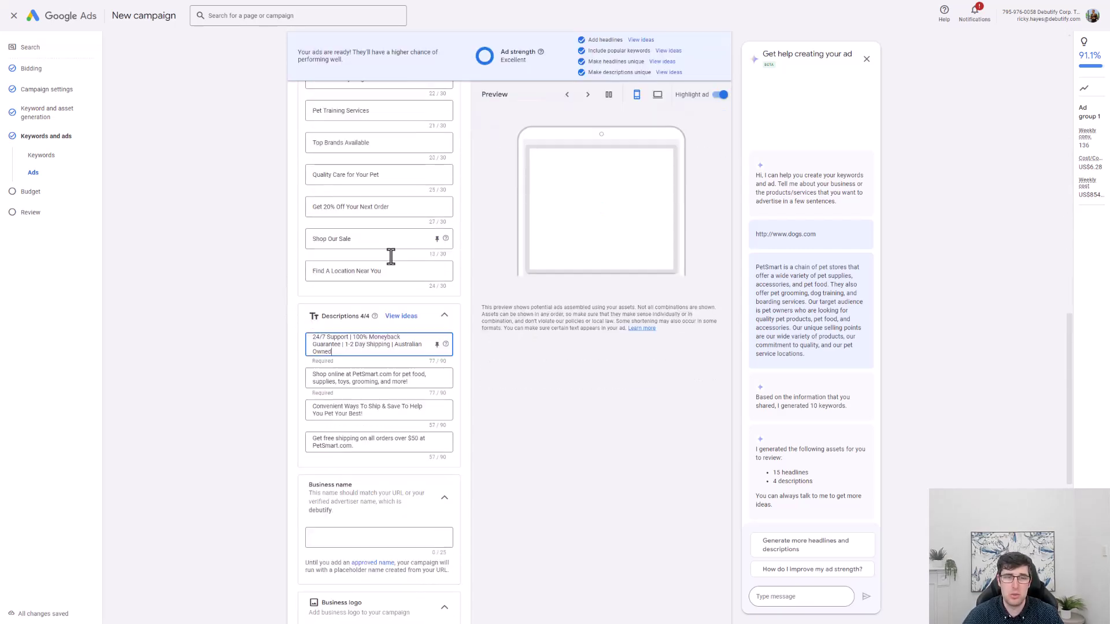
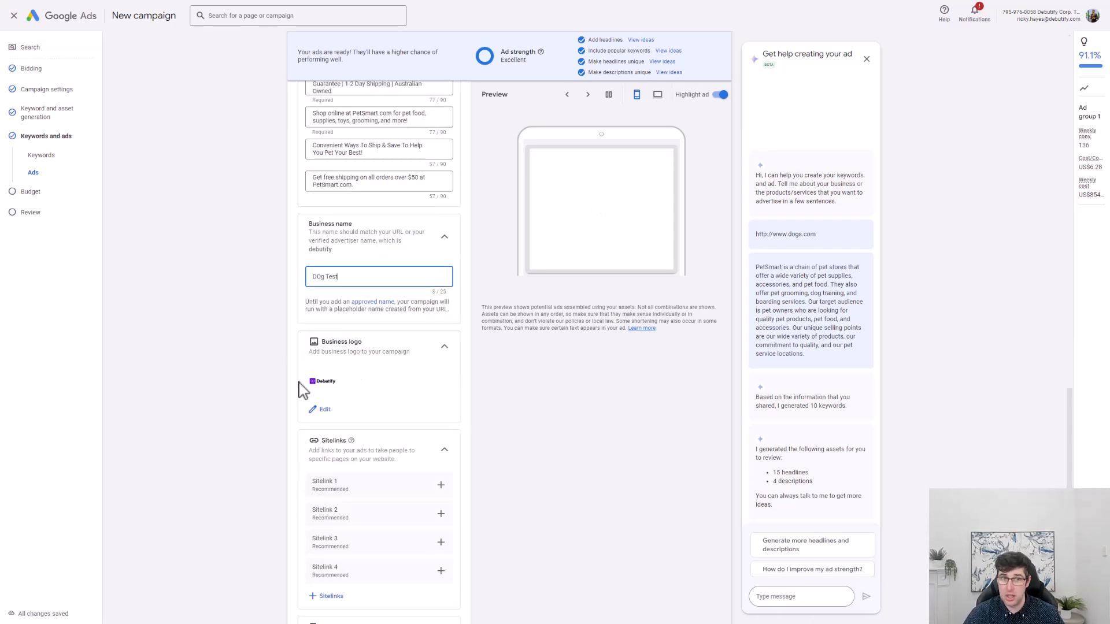
{"action": "scroll", "coordinate": [310, 381], "scroll_direction": "down", "scroll_amount": 4}
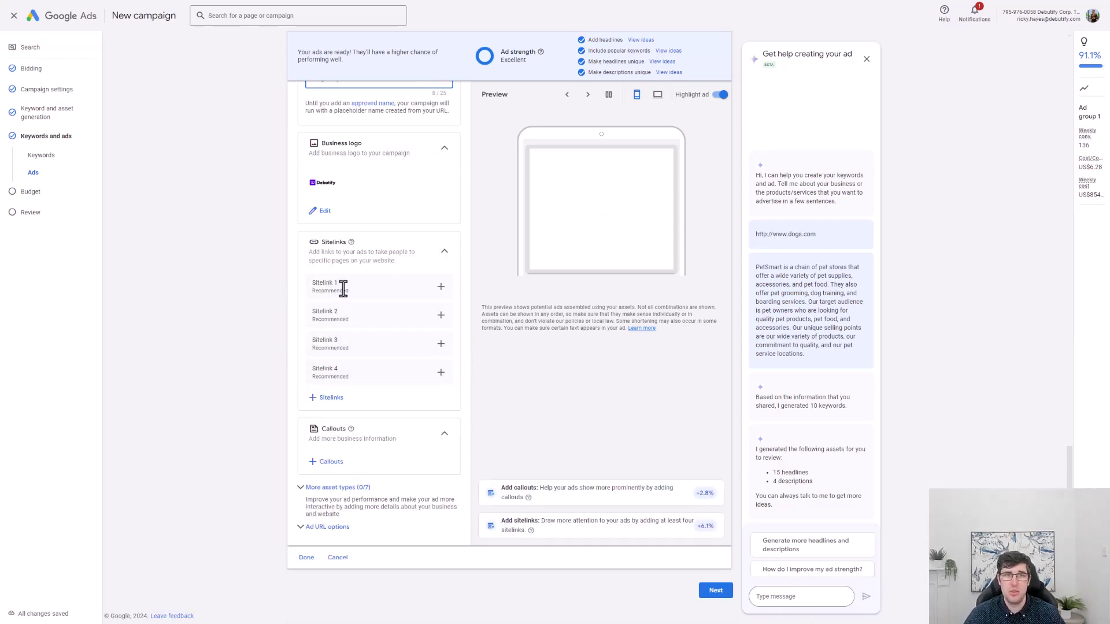
Start Sitelink 1 with the text 'Blog, Contact Us, FAQ, Testimonials, Order Tracking'.
{"action": "left_click", "coordinate": [441, 288]}
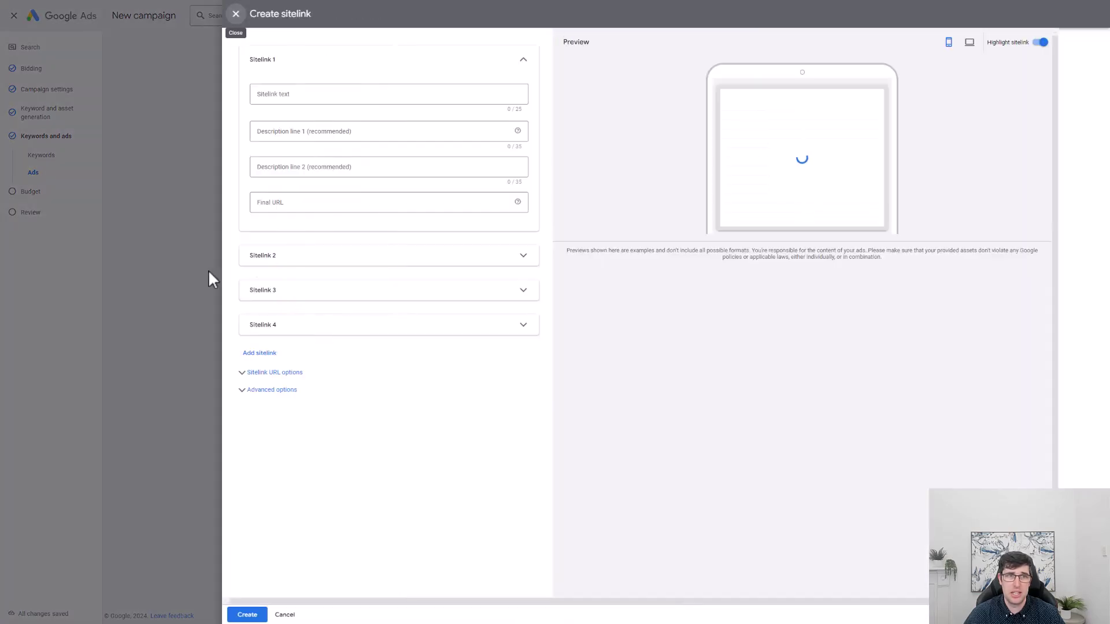
{"action": "left_click", "coordinate": [302, 97]}
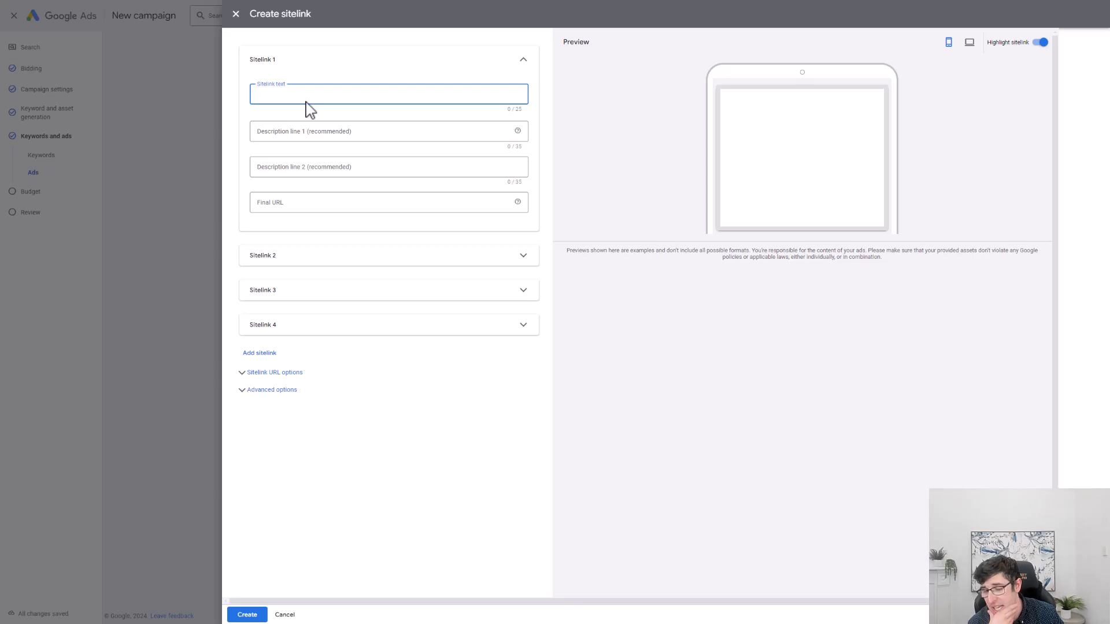
{"action": "type", "text": "Blog"}
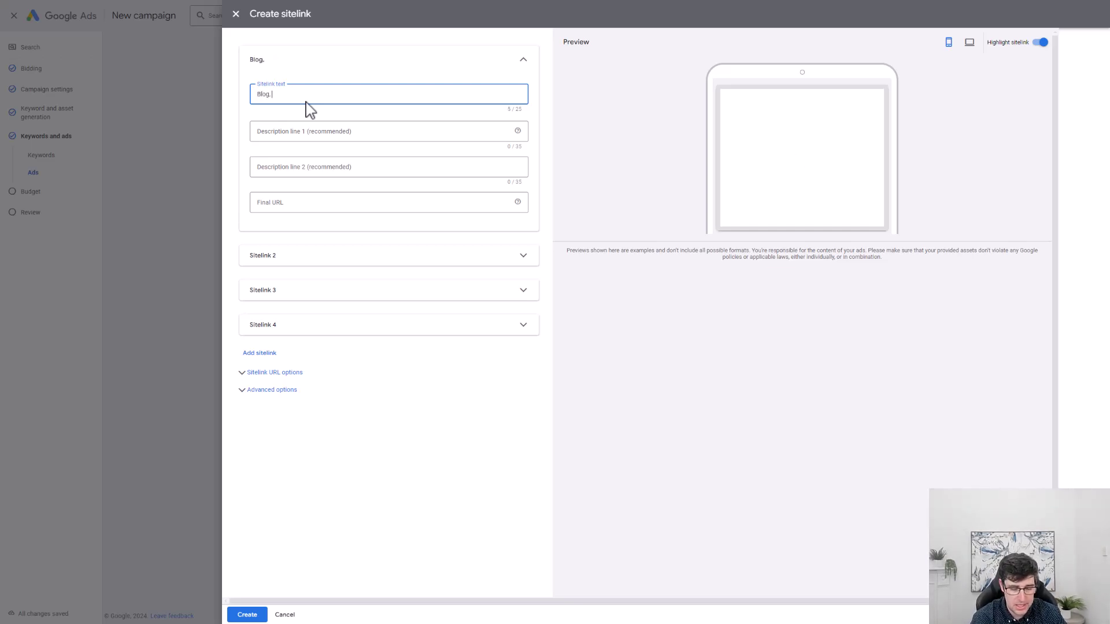
{"action": "type", "text": ", Contact"}
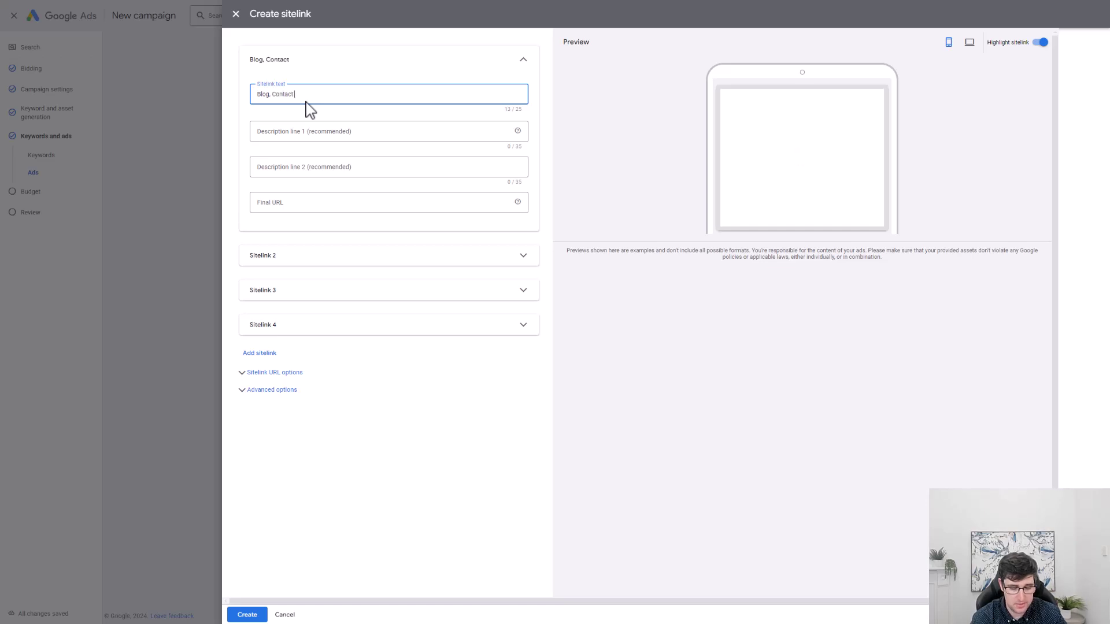
{"action": "type", "text": " Us, FAQ, Tes"}
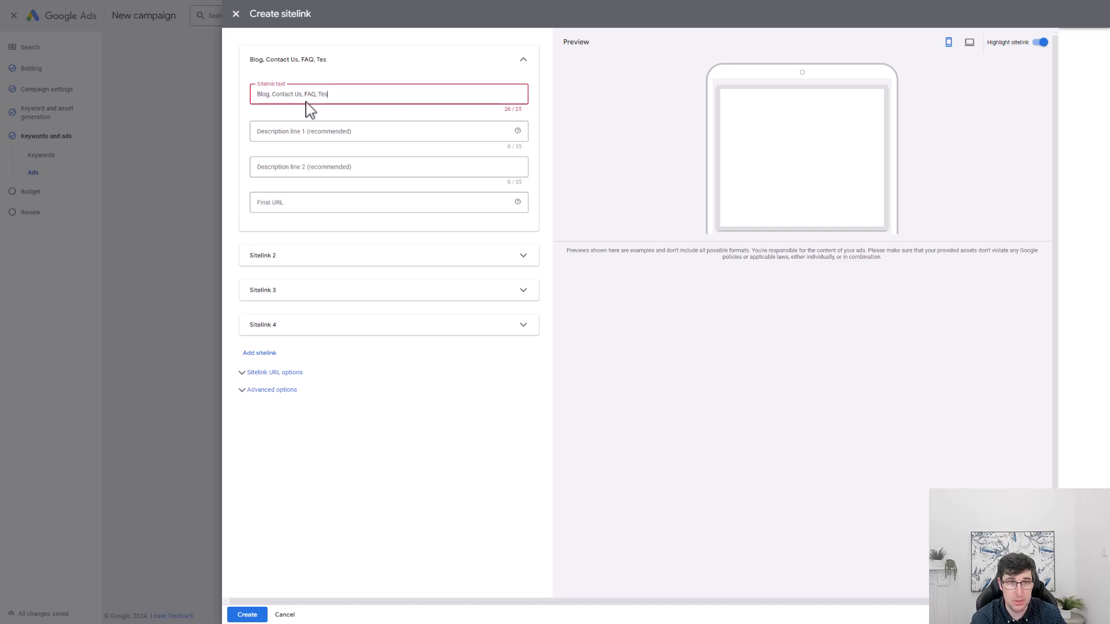
{"action": "type", "text": "timonials"}
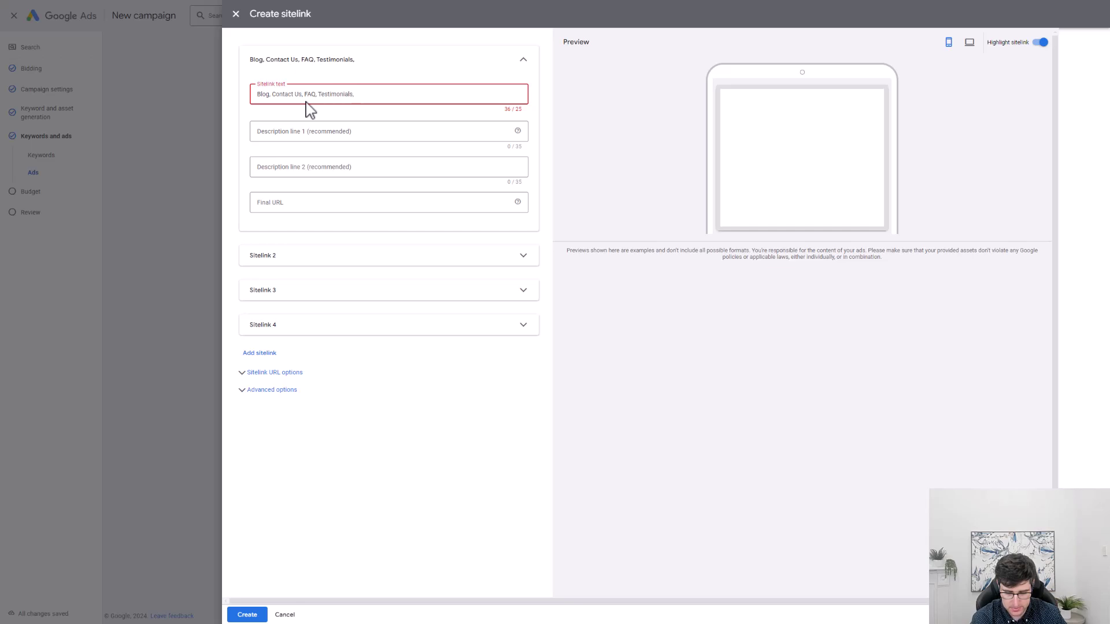
{"action": "type", "text": ", Order Tracking"}
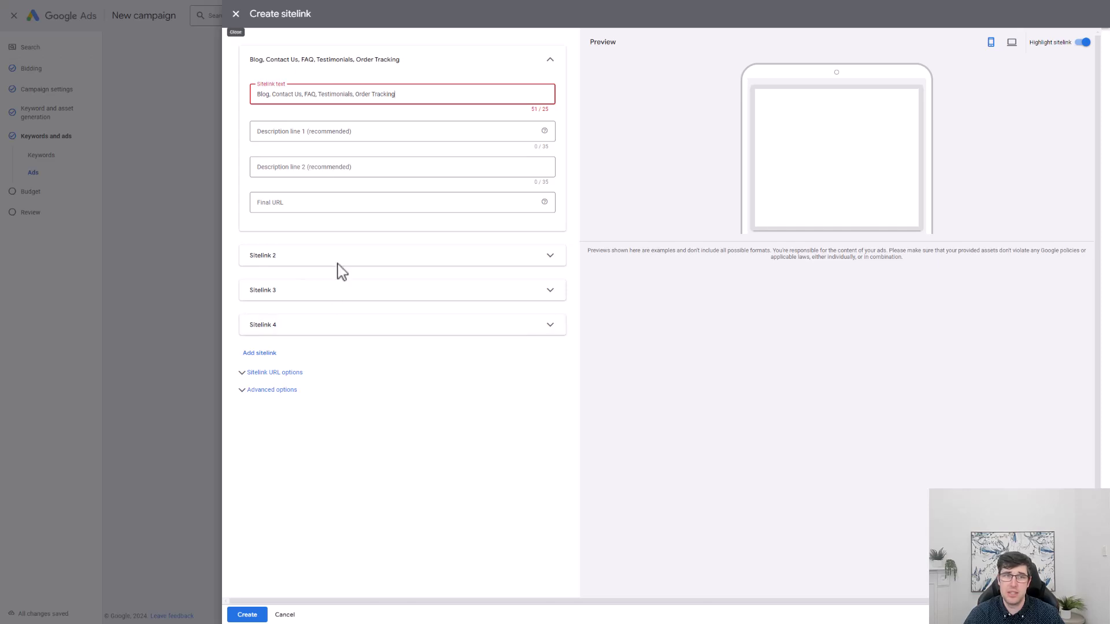
Add description lines 'Check out our blog' and a 'Learn all the secrets' line, then discard the sitelink.
{"action": "left_click", "coordinate": [296, 131]}
{"action": "type", "text": "Check out our blog"}
{"action": "key", "text": "Tab"}
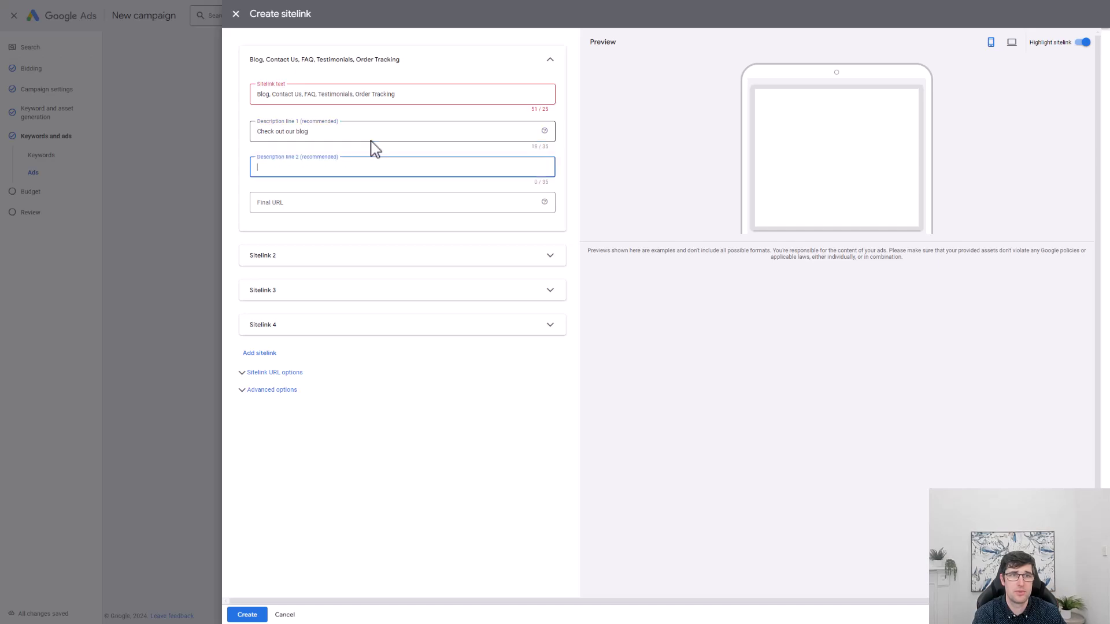
{"action": "type", "text": "Learn all the scre"}
{"action": "key", "text": "BackSpace"}
{"action": "key", "text": "BackSpace"}
{"action": "type", "text": "e"}
{"action": "key", "text": "BackSpace"}
{"action": "key", "text": "BackSpace"}
{"action": "key", "text": "BackSpace"}
{"action": "type", "text": "ecre"}
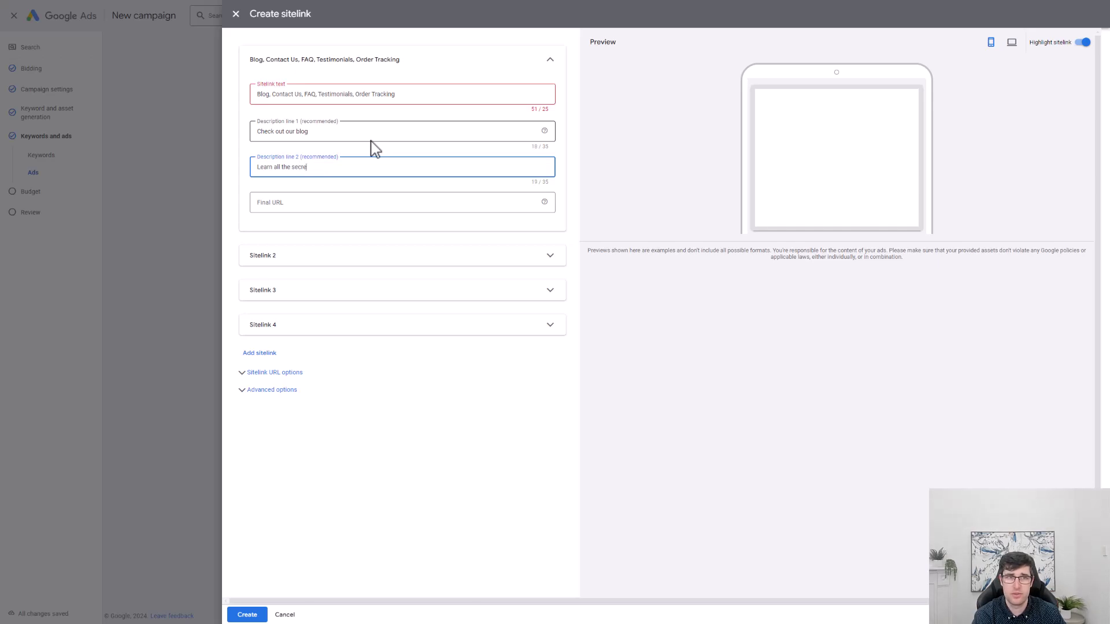
{"action": "key", "text": "Tab"}
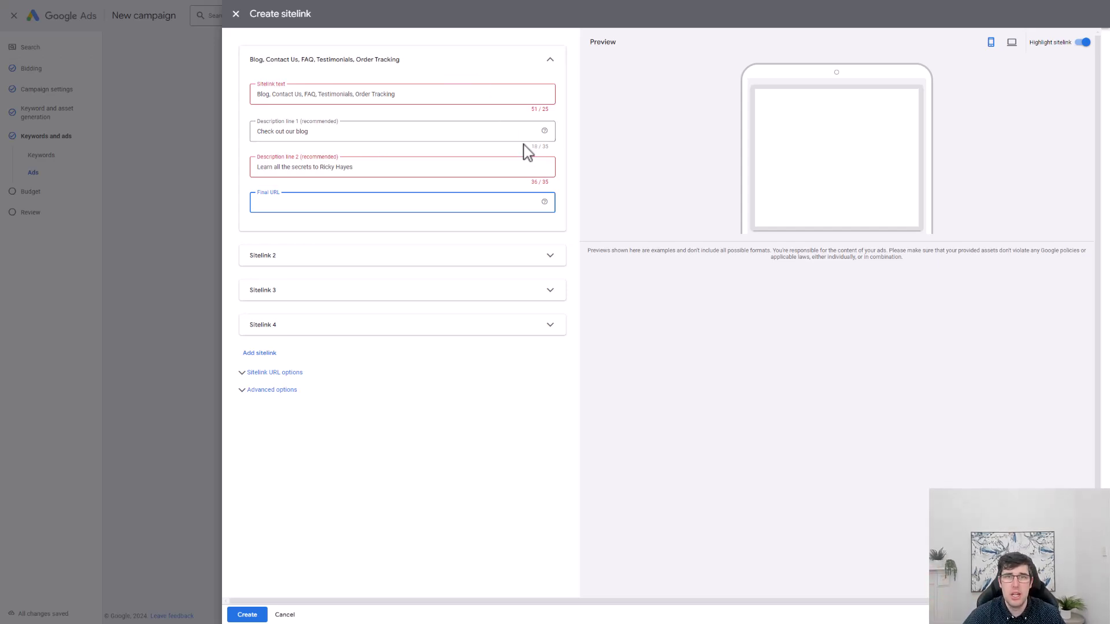
{"action": "left_click", "coordinate": [374, 167]}
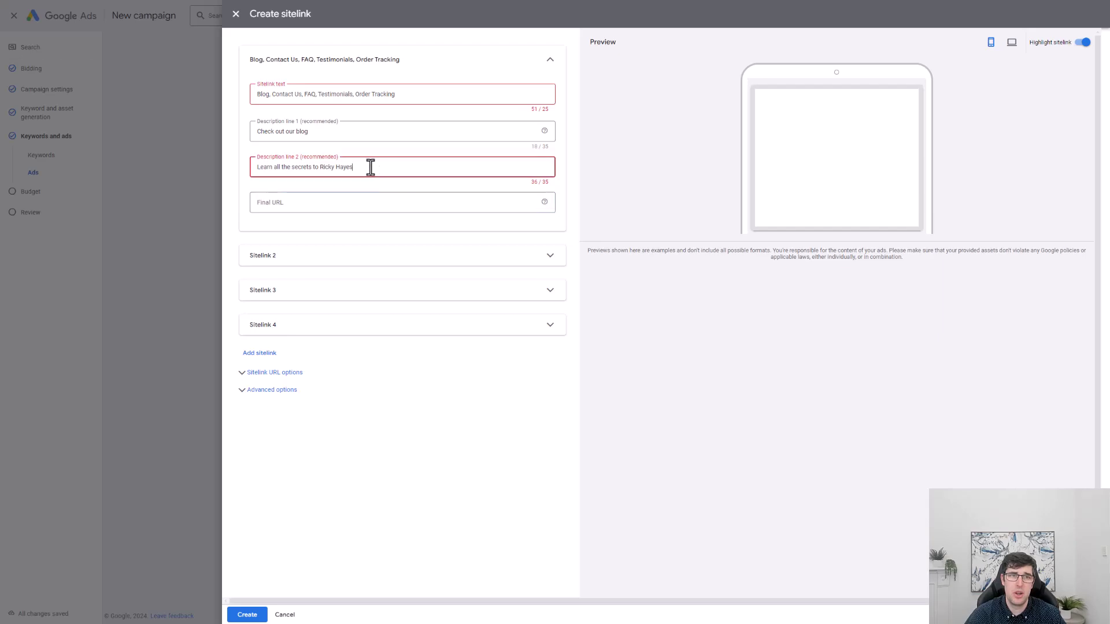
{"action": "left_click", "coordinate": [235, 13]}
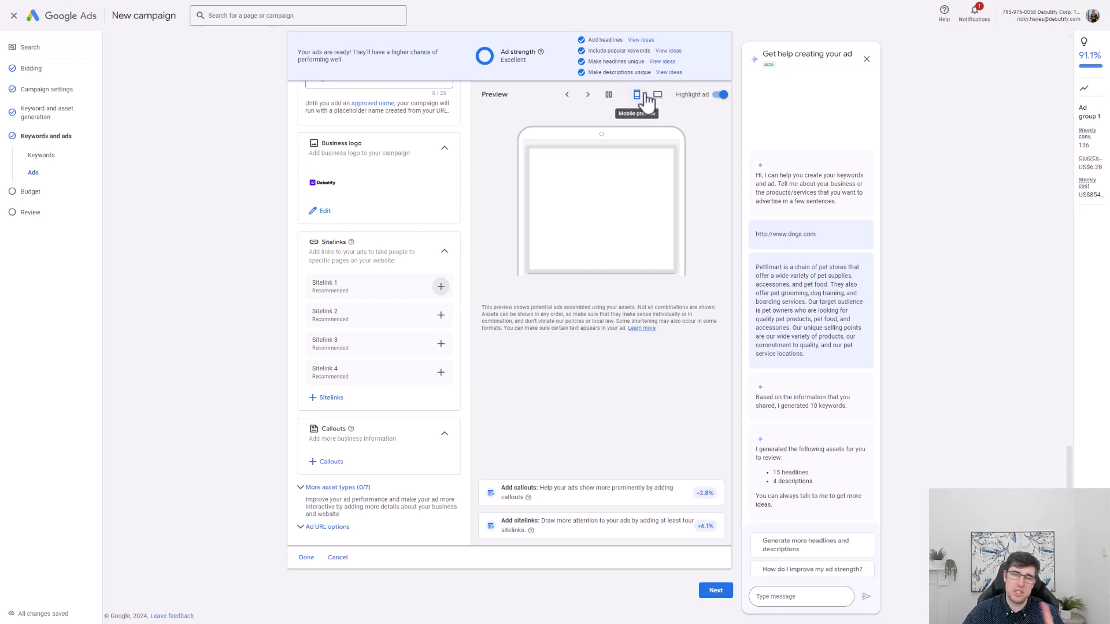
Finish the ad and advance to the Budget step with US$122.00 daily, dismissing the identity check.
{"action": "left_click", "coordinate": [315, 556]}
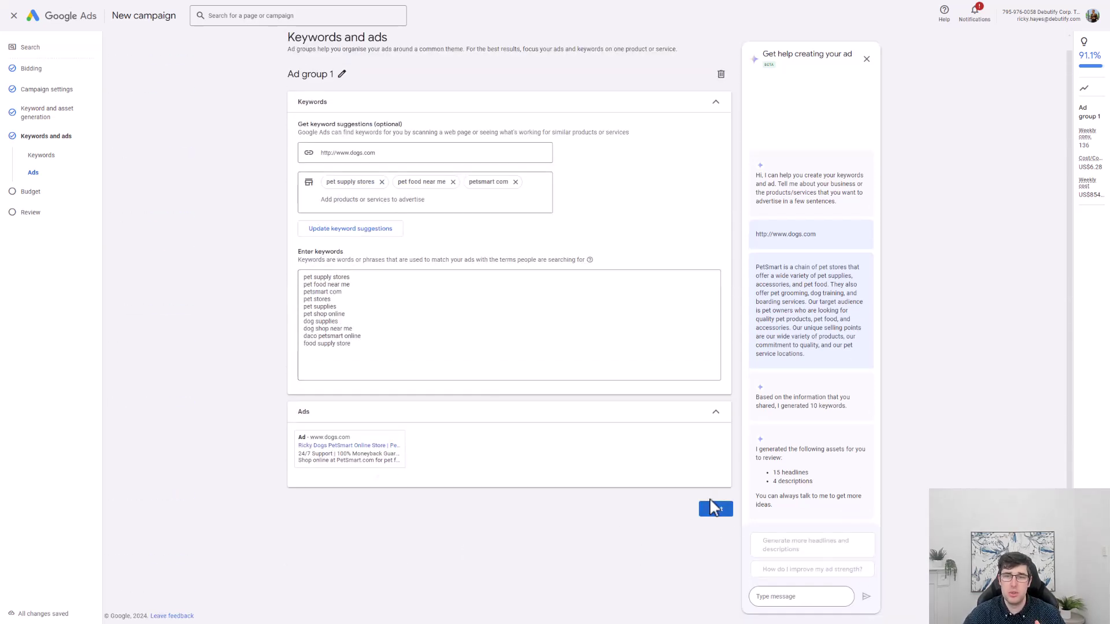
{"action": "left_click", "coordinate": [715, 509]}
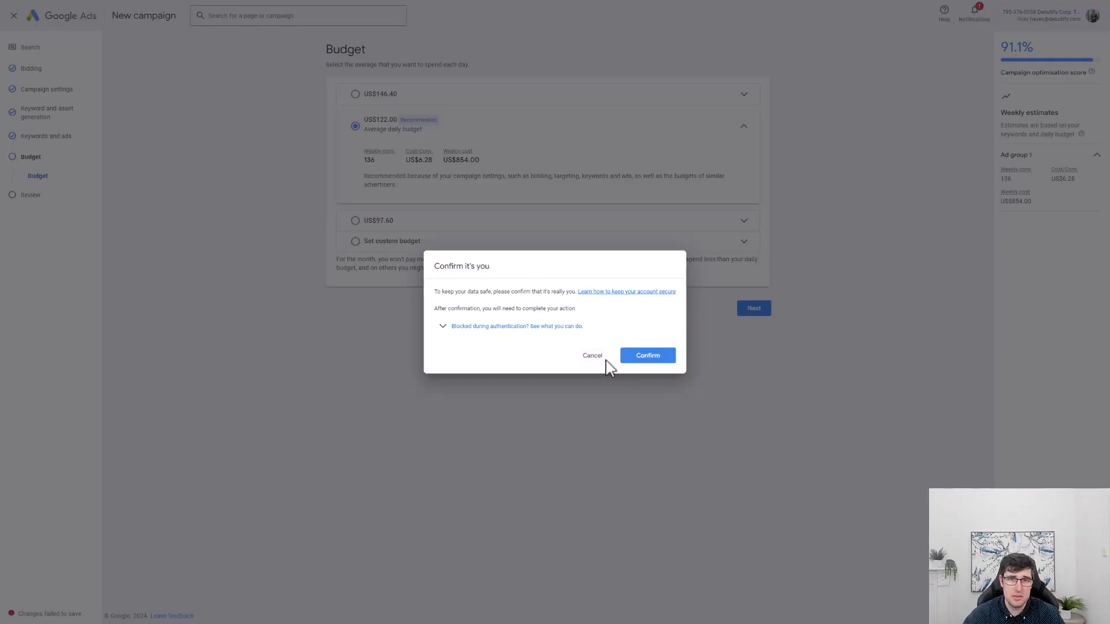
{"action": "left_click", "coordinate": [599, 359]}
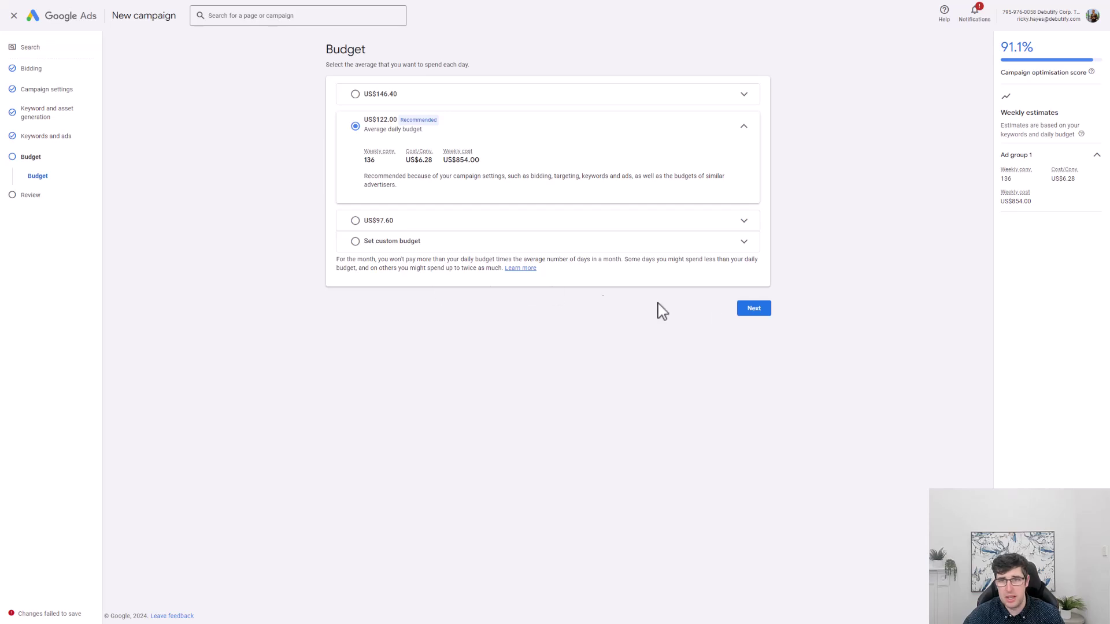
Advance to the Review page and highlight the 91.1% optimisation score.
{"action": "left_click", "coordinate": [761, 321]}
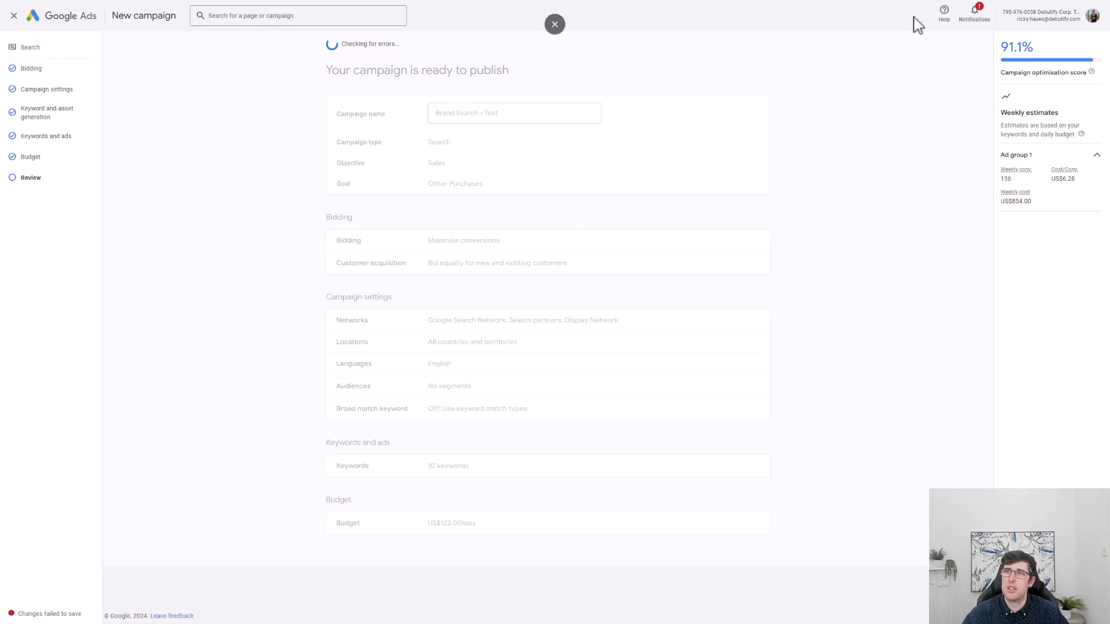
{"action": "left_click_drag", "start_coordinate": [1001, 44], "coordinate": [1039, 51]}
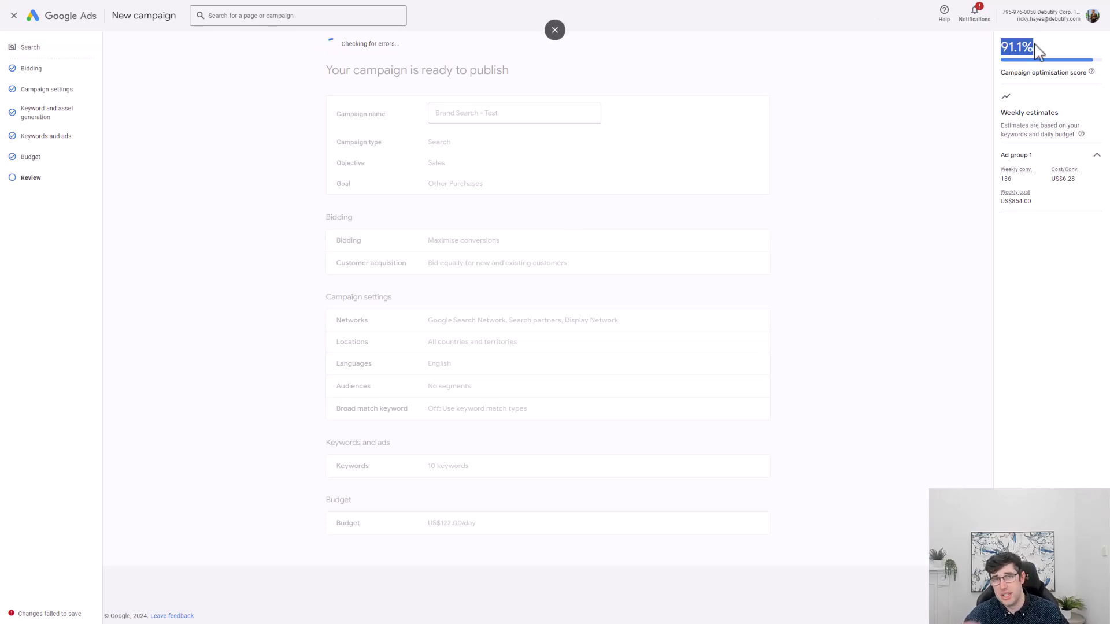
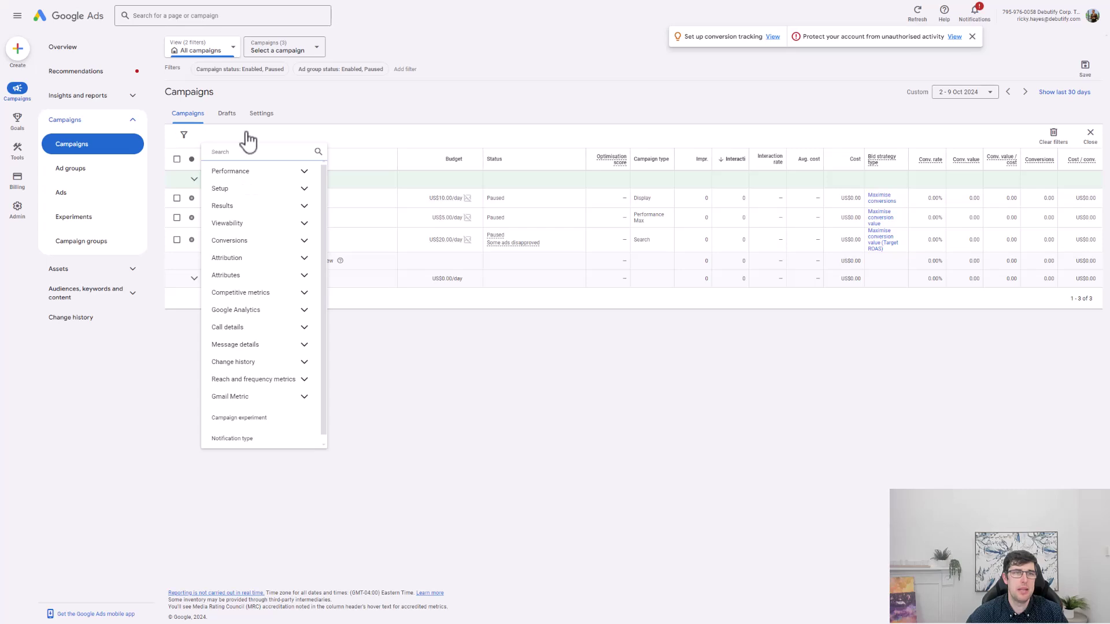
Dismiss the column options and start a new campaign with Sales as its objective.
{"action": "left_click", "coordinate": [436, 508]}
{"action": "left_click", "coordinate": [177, 145]}
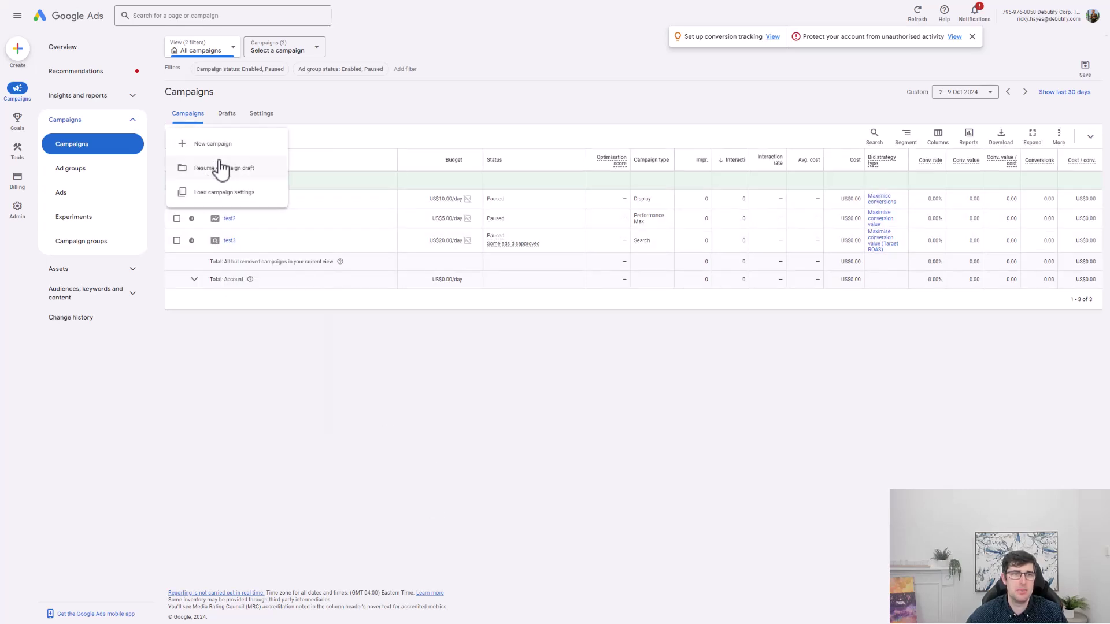
{"action": "left_click", "coordinate": [213, 149]}
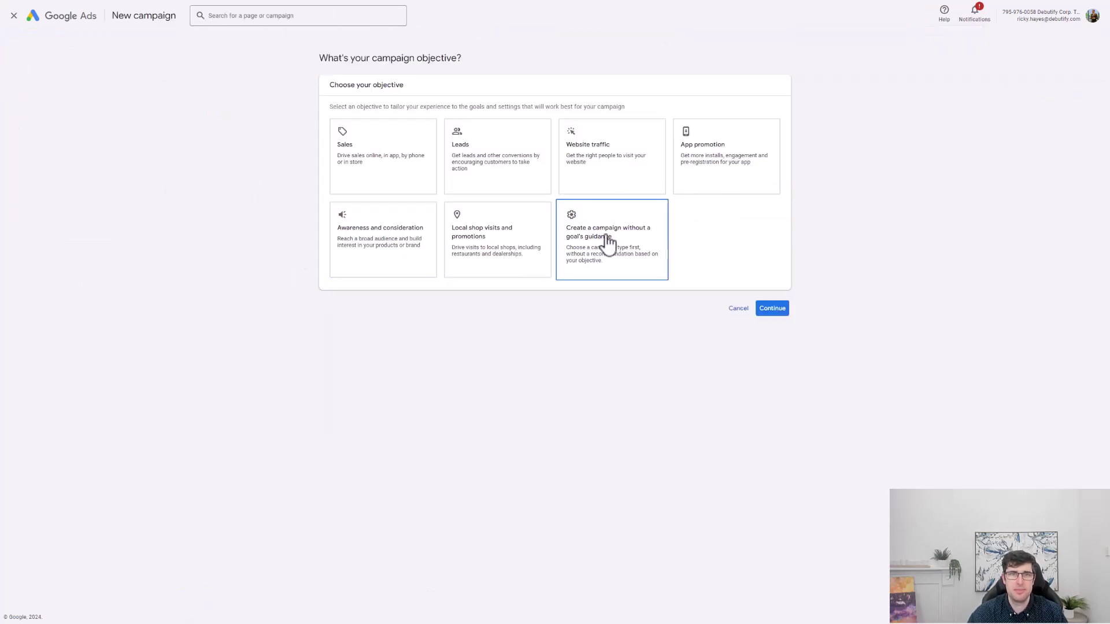
{"action": "left_click", "coordinate": [401, 175]}
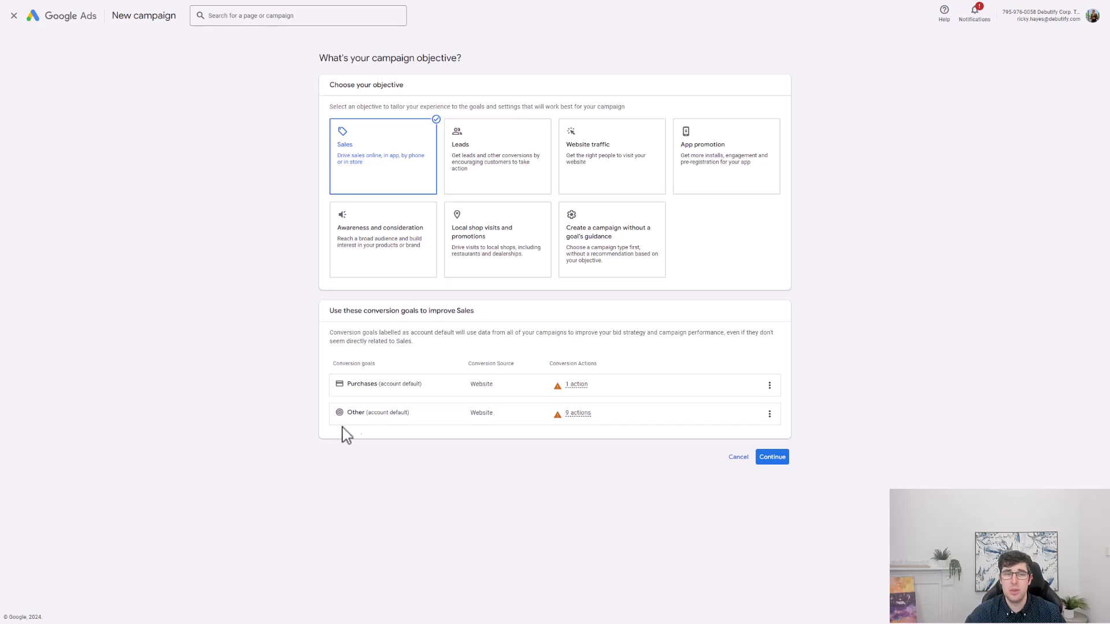
Choose Performance Max as the campaign type, leaving Merchant Center product advertising off.
{"action": "left_click", "coordinate": [774, 457]}
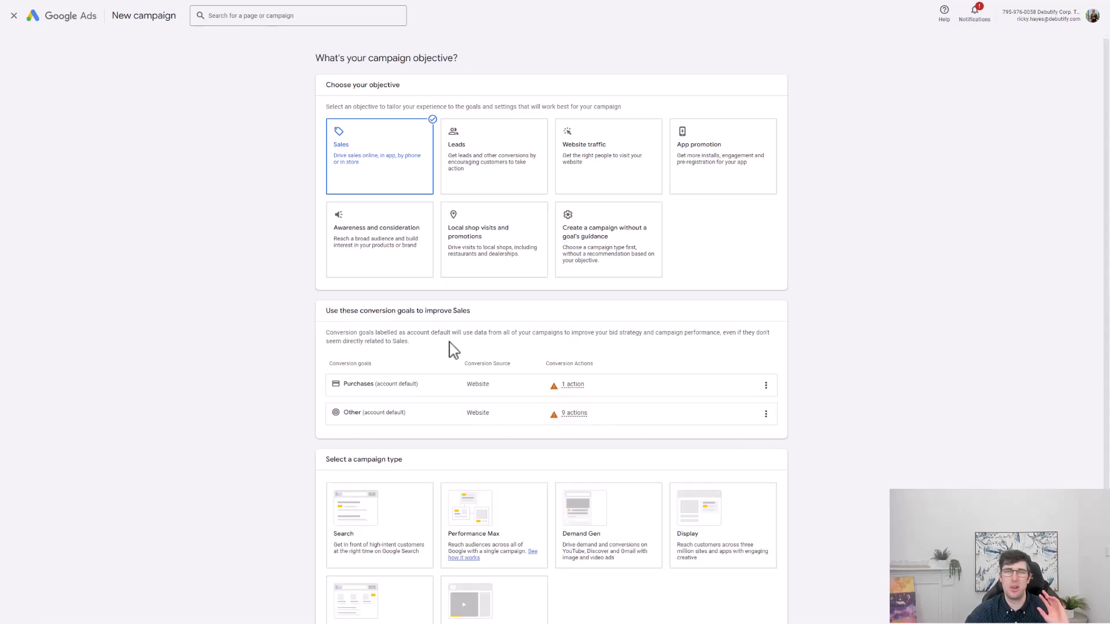
{"action": "scroll", "coordinate": [463, 341], "scroll_direction": "down", "scroll_amount": 2}
{"action": "left_click", "coordinate": [488, 388]}
{"action": "scroll", "coordinate": [752, 456], "scroll_direction": "down", "scroll_amount": 5}
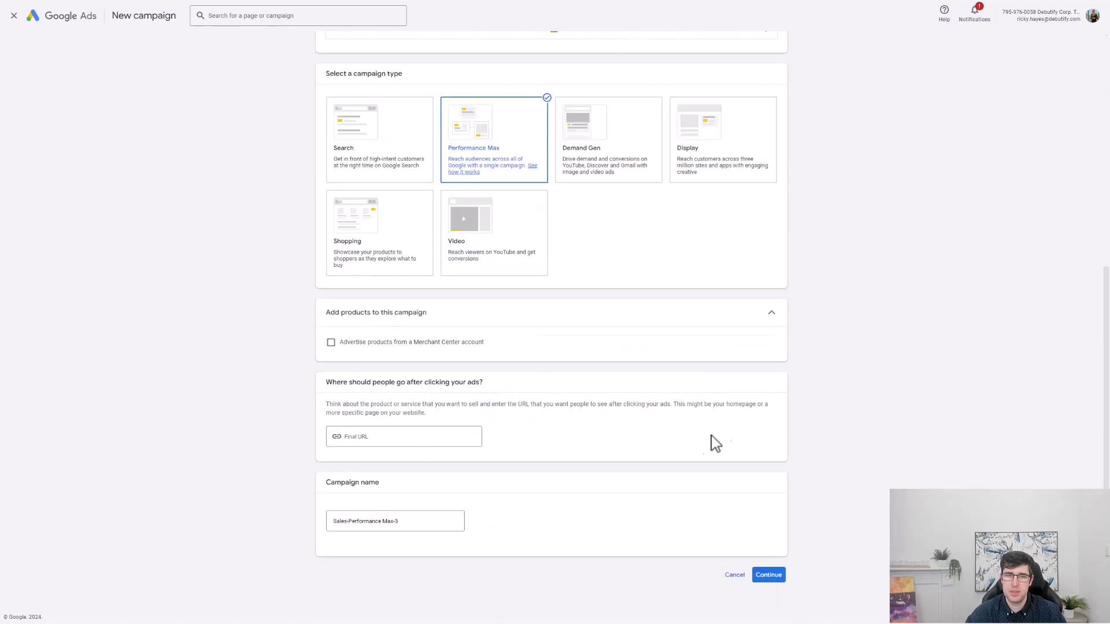
{"action": "left_click", "coordinate": [369, 343]}
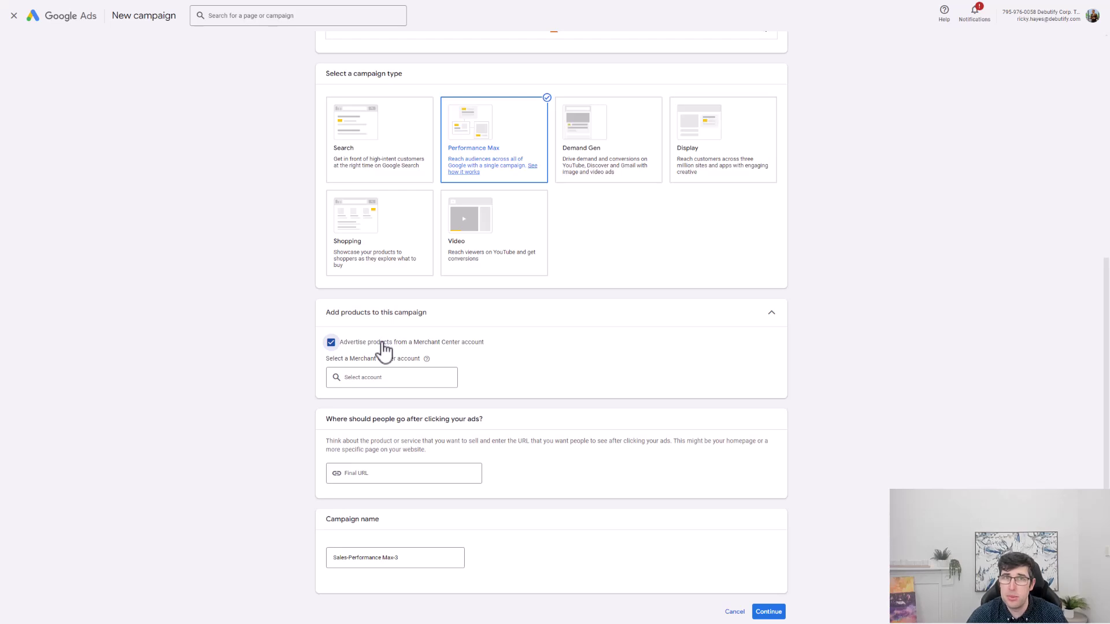
{"action": "left_click", "coordinate": [383, 347]}
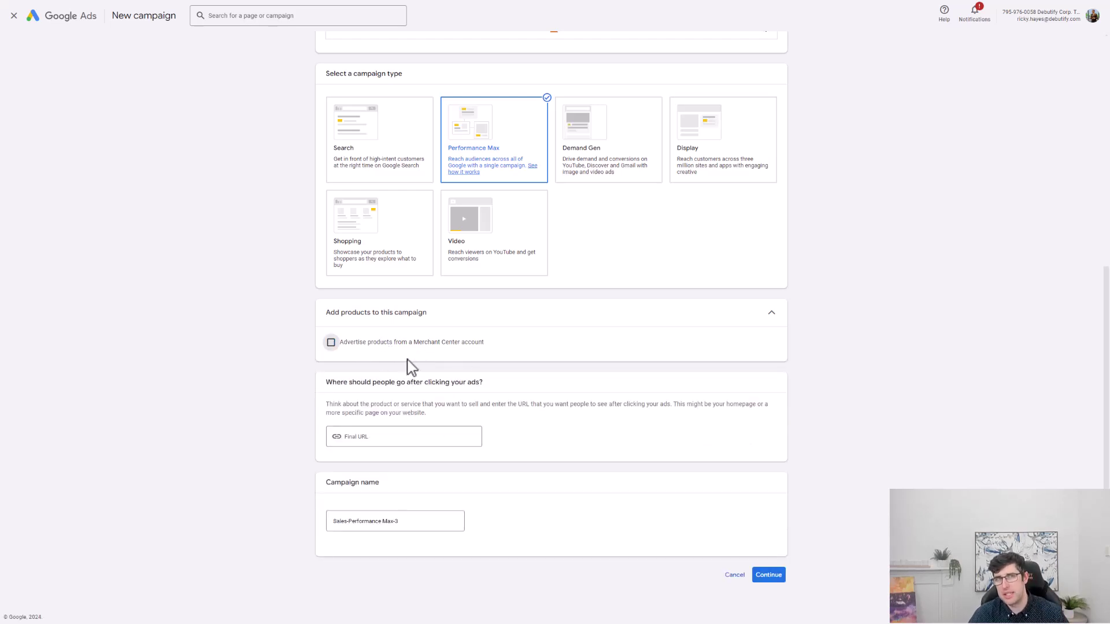
{"action": "left_click", "coordinate": [373, 438]}
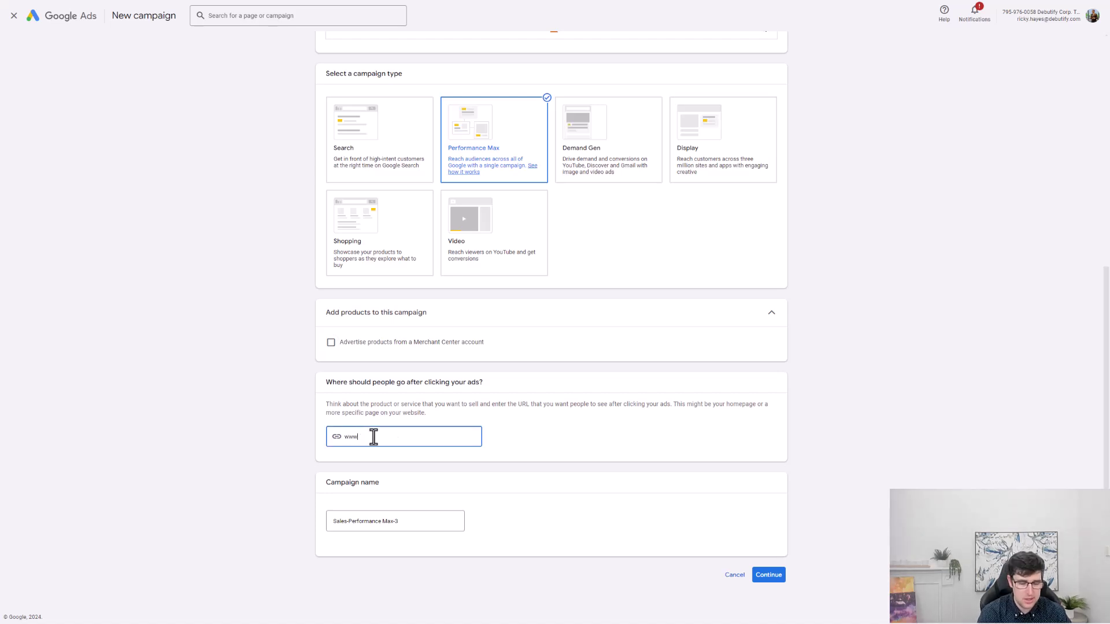
{"action": "type", "text": "www.dogs.com"}
{"action": "key", "text": "Tab"}
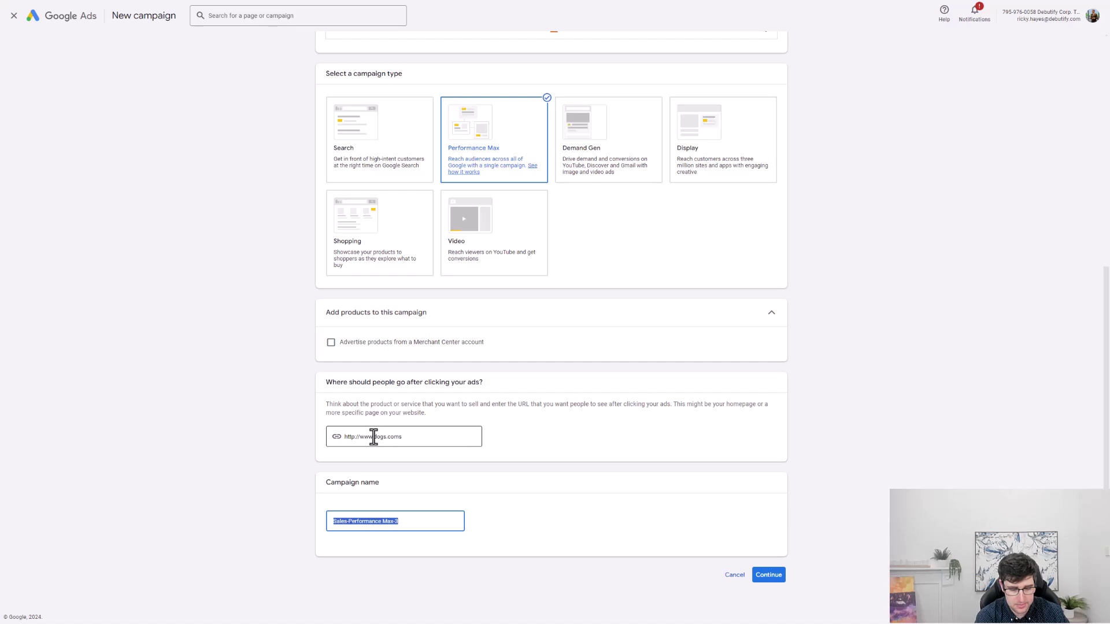
{"action": "key", "text": "BackSpace"}
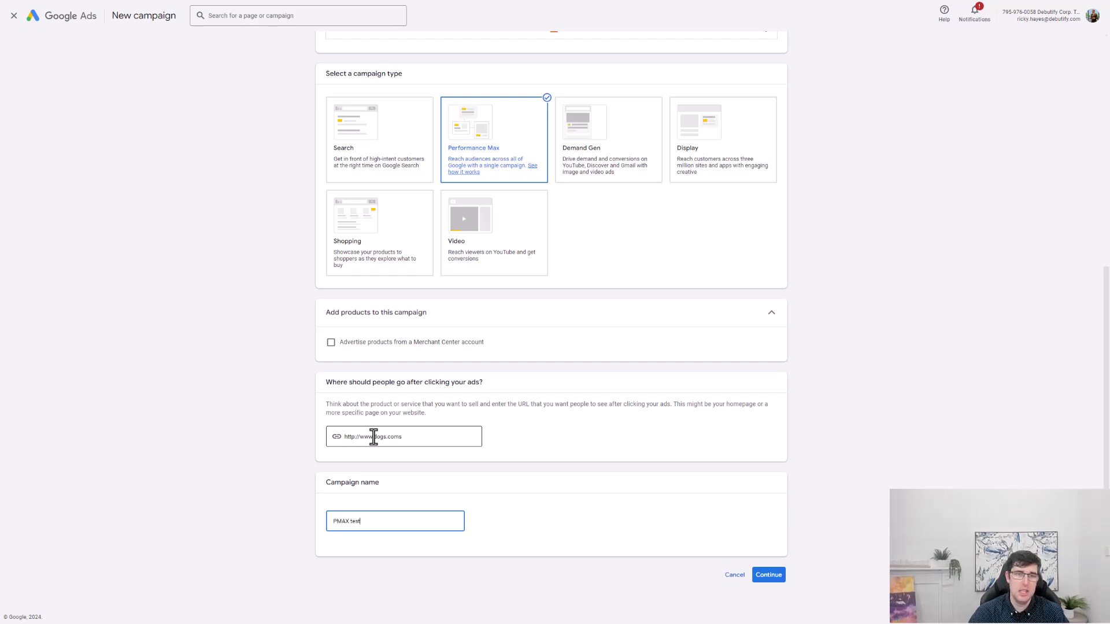
{"action": "left_click", "coordinate": [783, 574]}
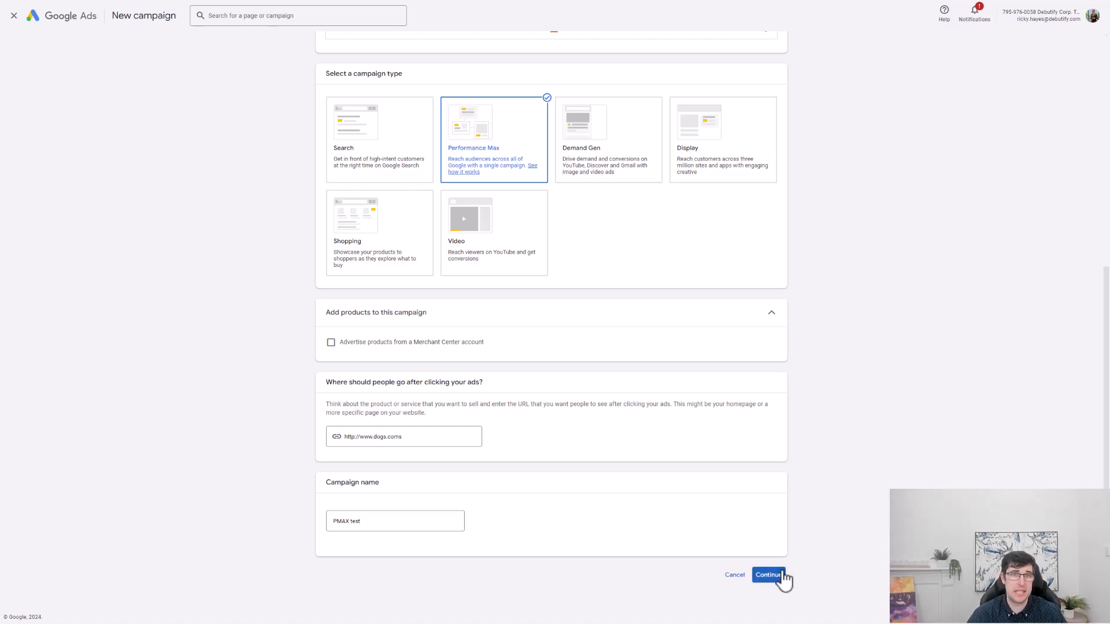
{"action": "left_click", "coordinate": [770, 577]}
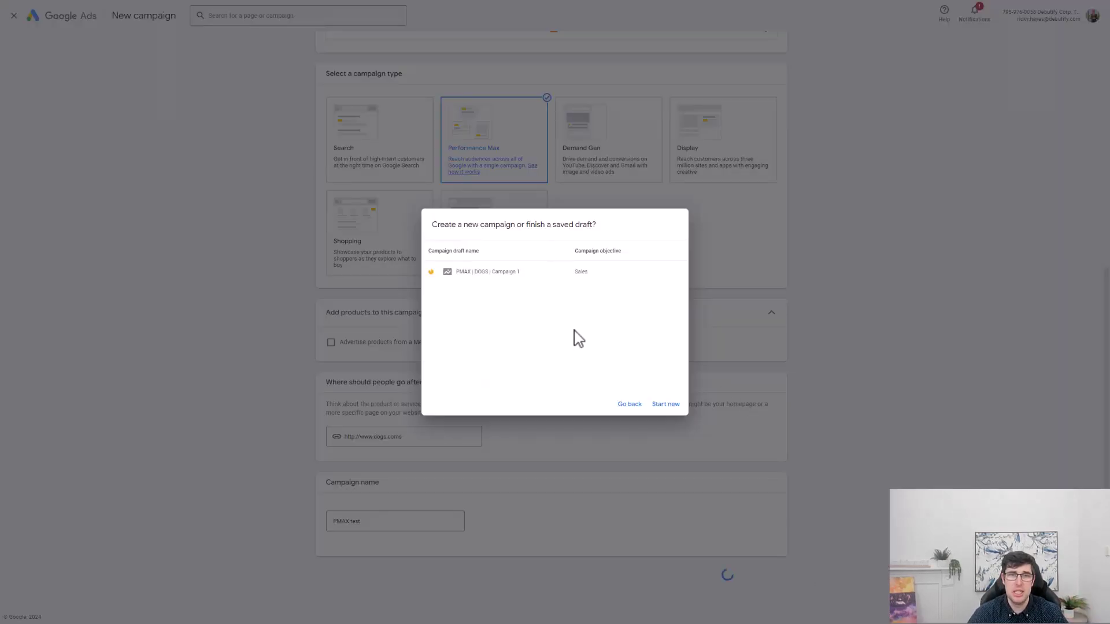
Start fresh instead of the draft and optimise bidding for acquiring new customers.
{"action": "left_click", "coordinate": [666, 404]}
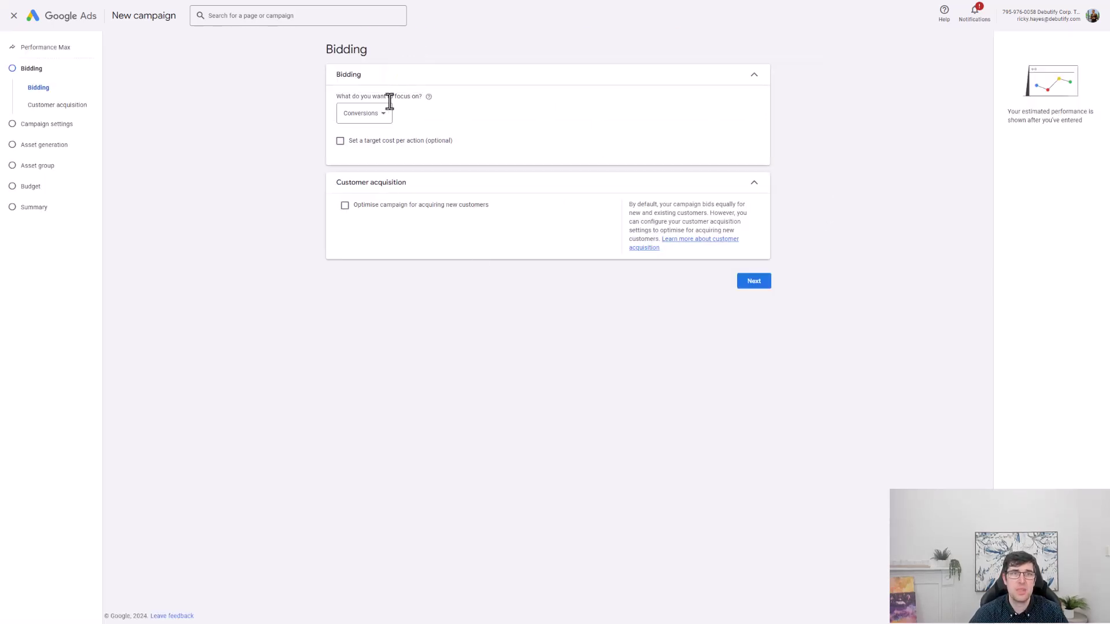
{"action": "left_click", "coordinate": [345, 205]}
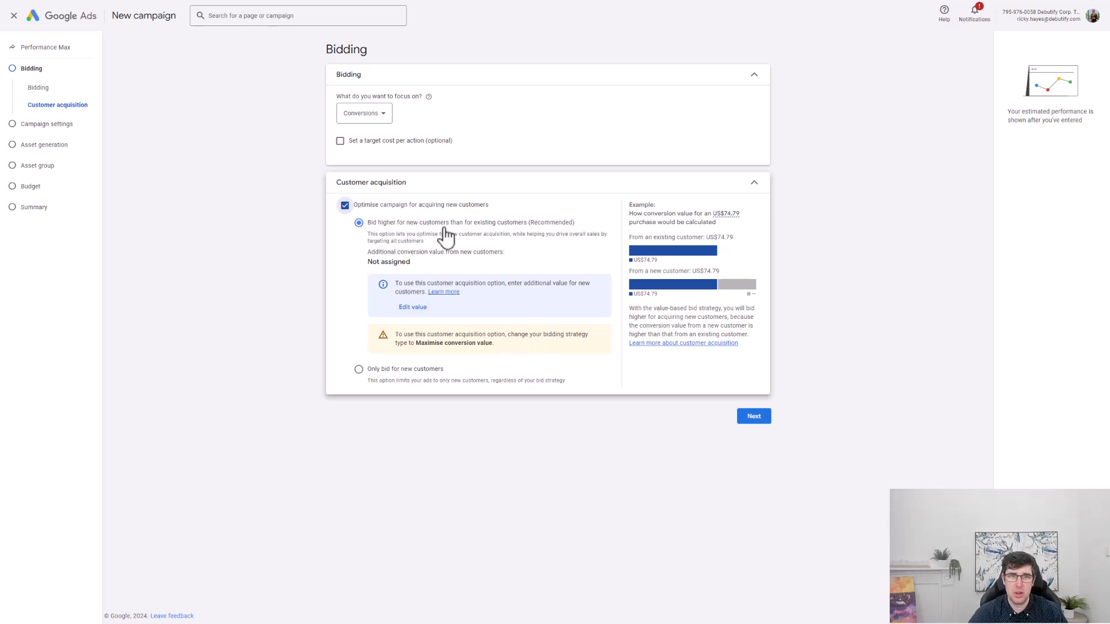
{"action": "left_click", "coordinate": [753, 418]}
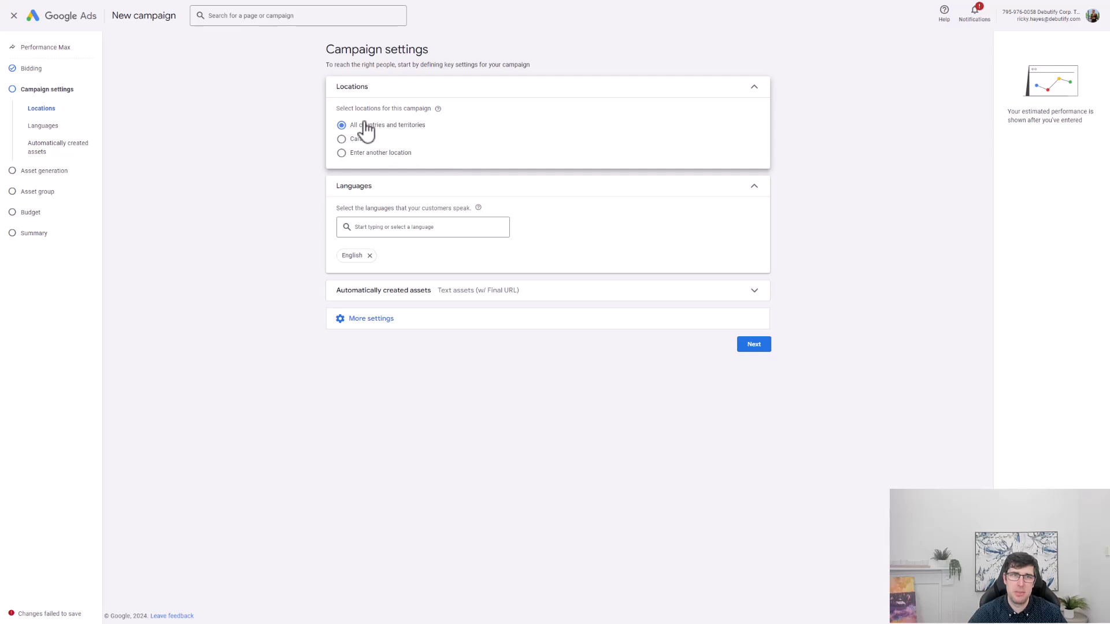
Review automatically created assets and More settings, then choose to add assets manually.
{"action": "left_click", "coordinate": [384, 297]}
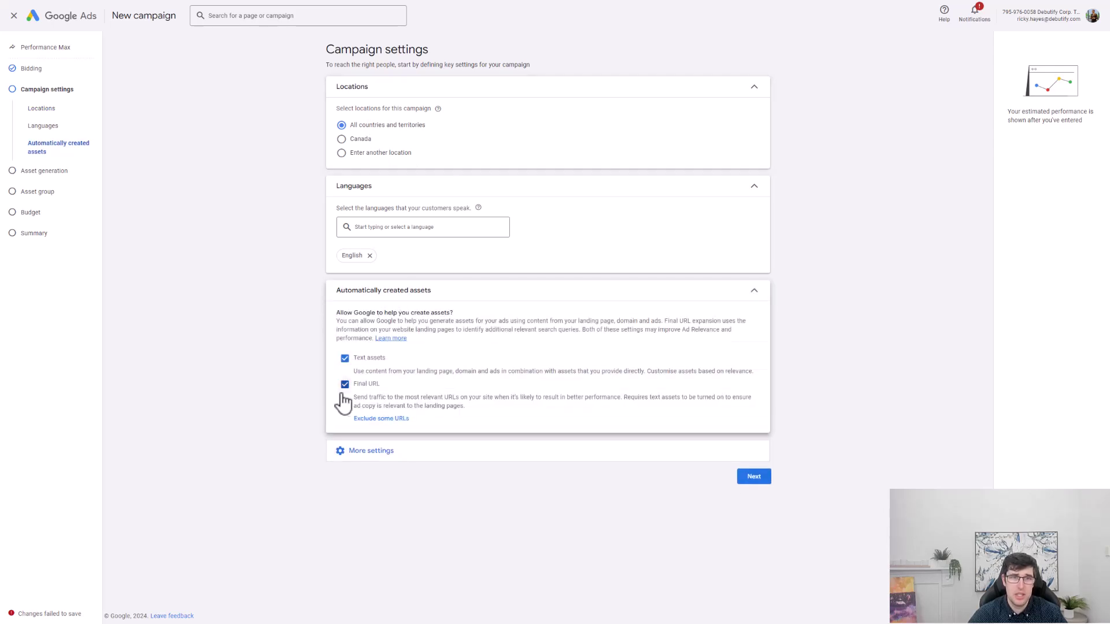
{"action": "left_click", "coordinate": [425, 457]}
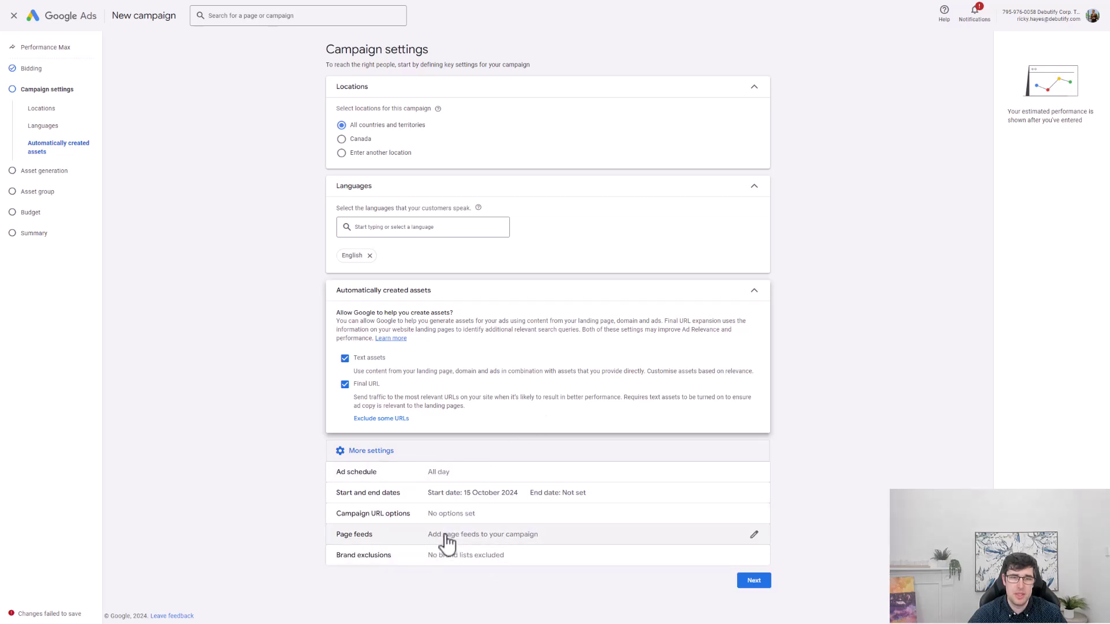
{"action": "left_click", "coordinate": [752, 582]}
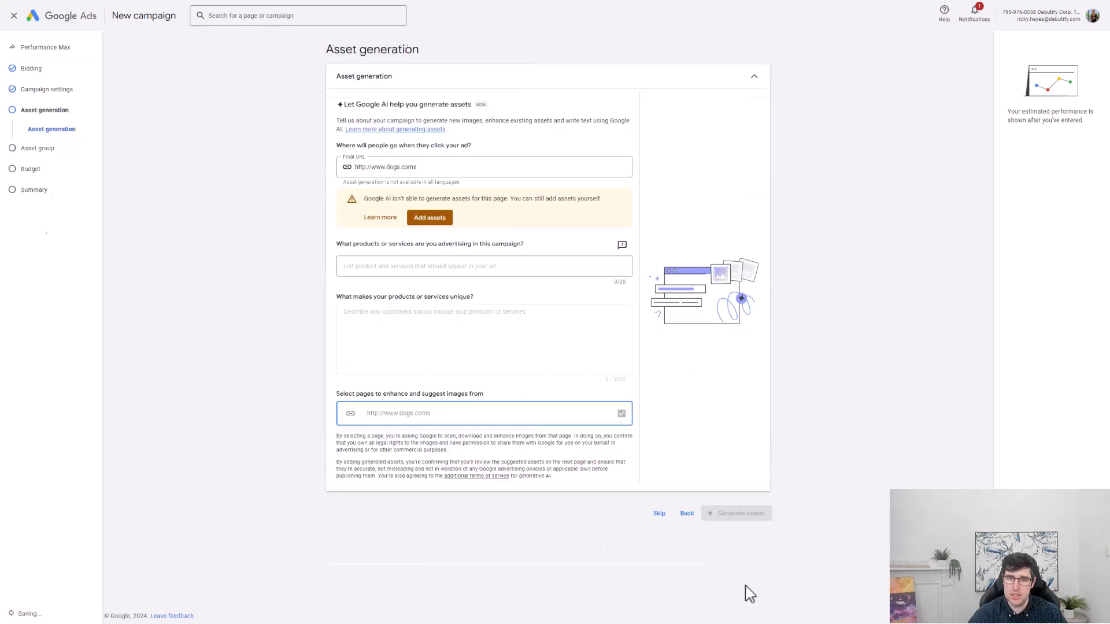
{"action": "left_click_drag", "start_coordinate": [401, 198], "coordinate": [497, 200]}
{"action": "left_click", "coordinate": [446, 220]}
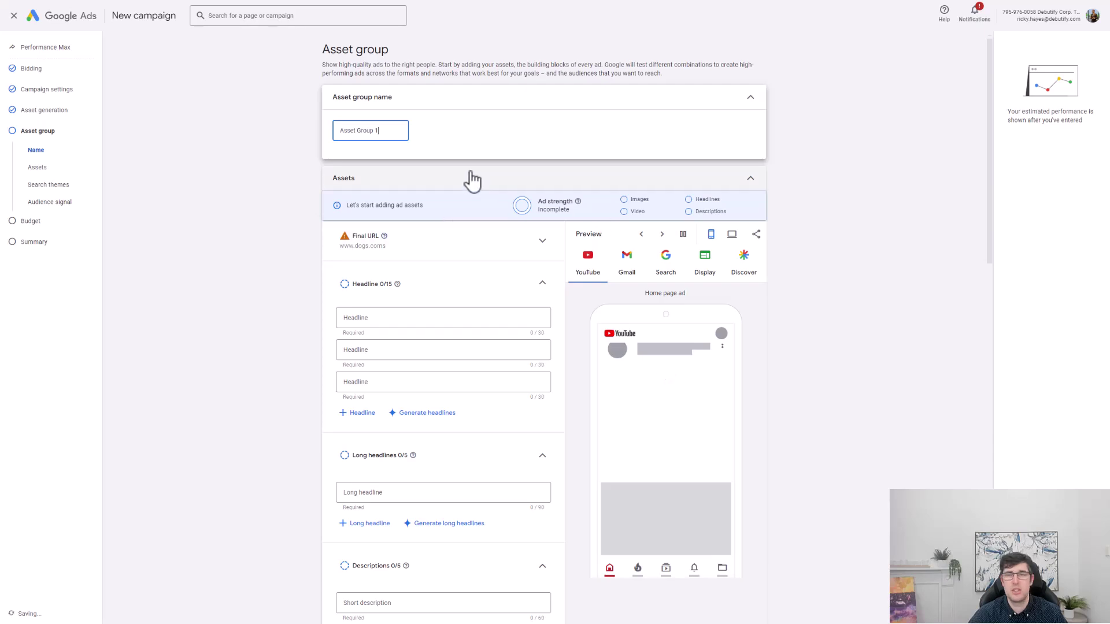
Rename the asset group and begin the first headline 'The Best Dog Collars'.
{"action": "left_click_drag", "start_coordinate": [390, 130], "coordinate": [322, 133]}
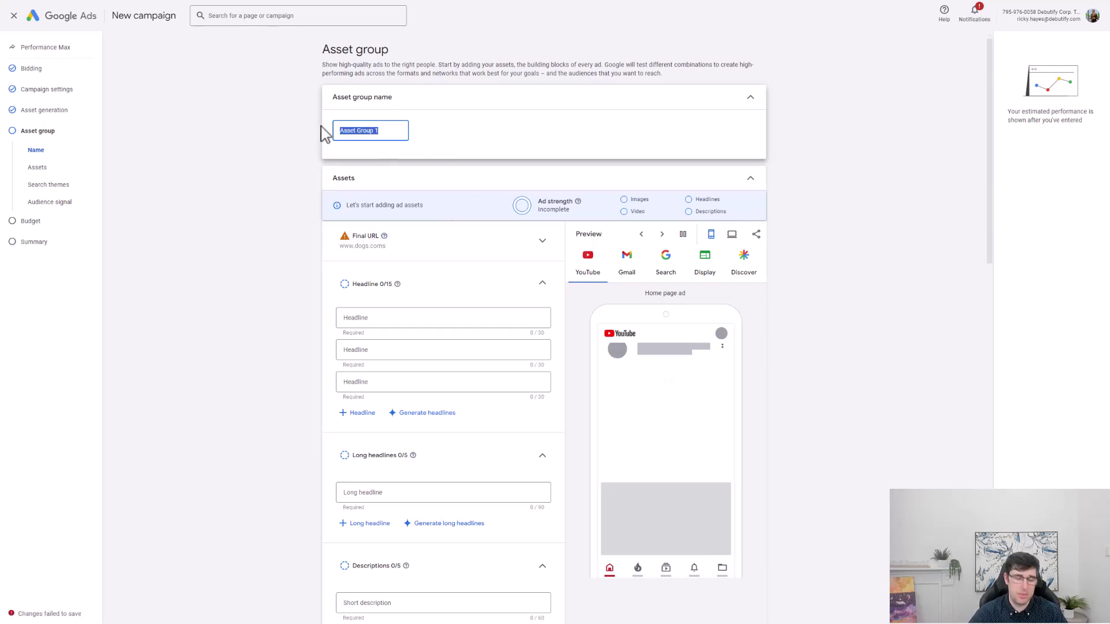
{"action": "type", "text": "Ass"}
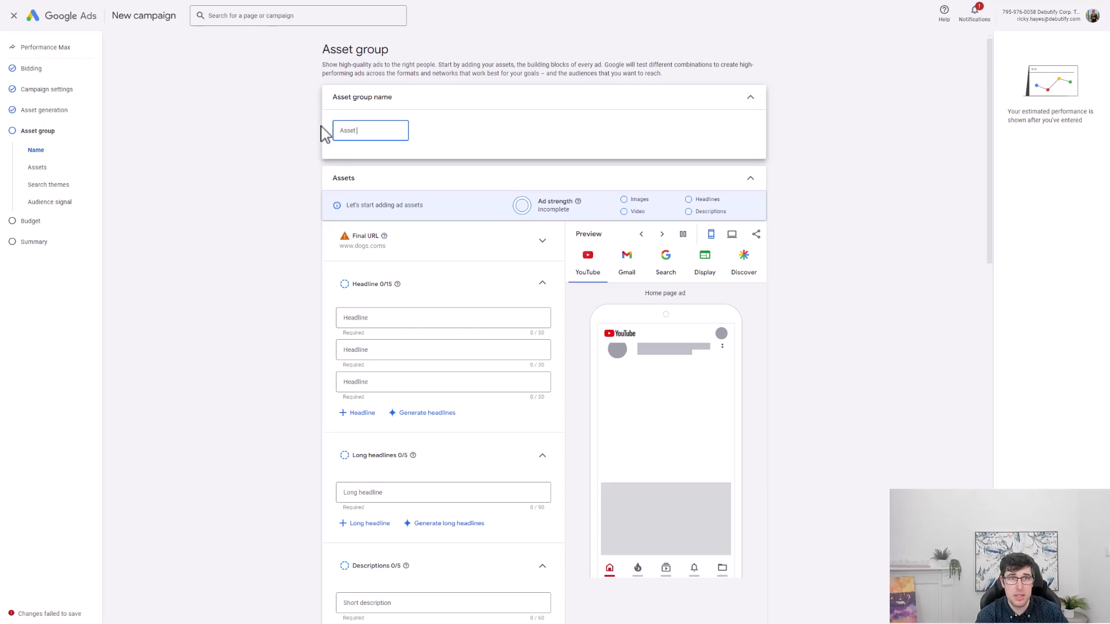
{"action": "left_click", "coordinate": [420, 318]}
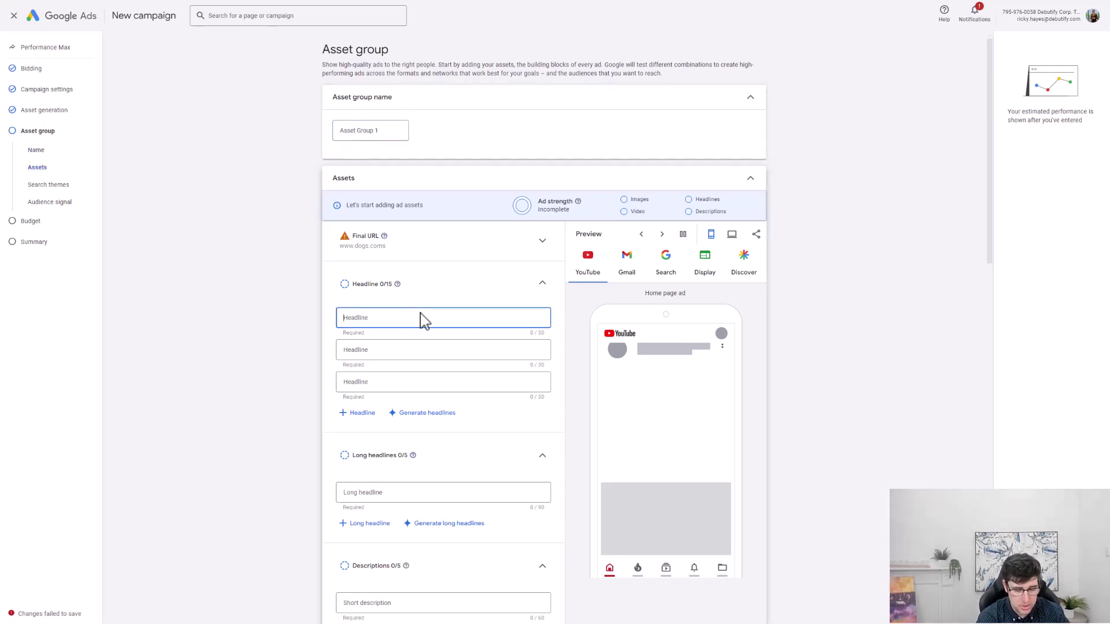
{"action": "type", "text": "The Best Dog Collars"}
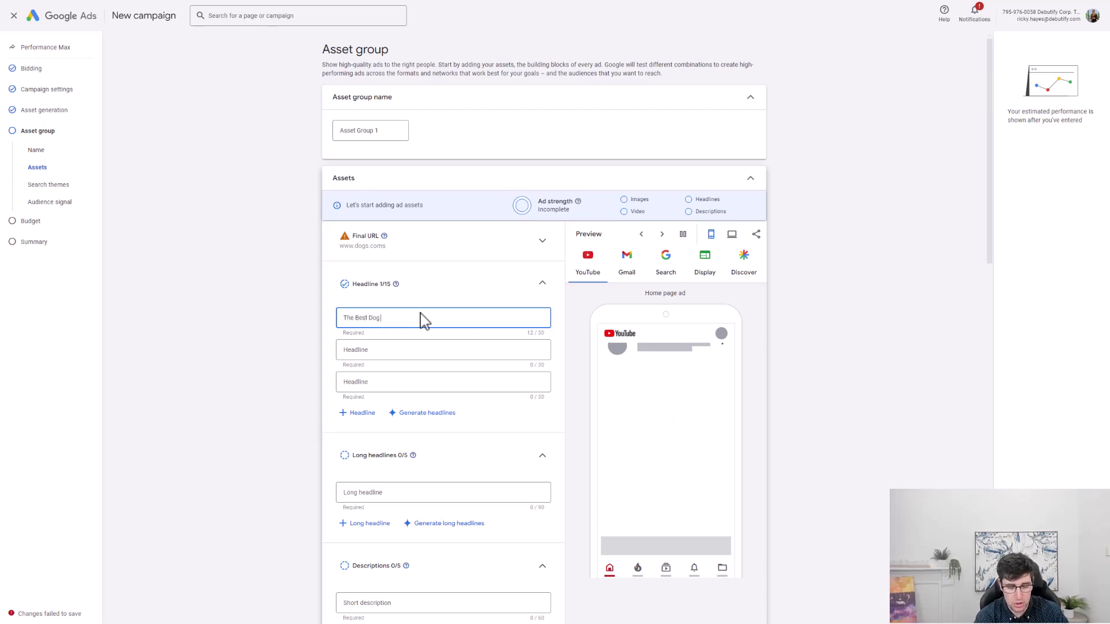
{"action": "left_click", "coordinate": [426, 414]}
{"action": "left_click", "coordinate": [283, 121]}
Generate ideas from 'The Best Dog Collars' and add Dog Collars Available, Best Dog Collars For Sale, Durable Dog Collars.
{"action": "type", "text": "Th"}
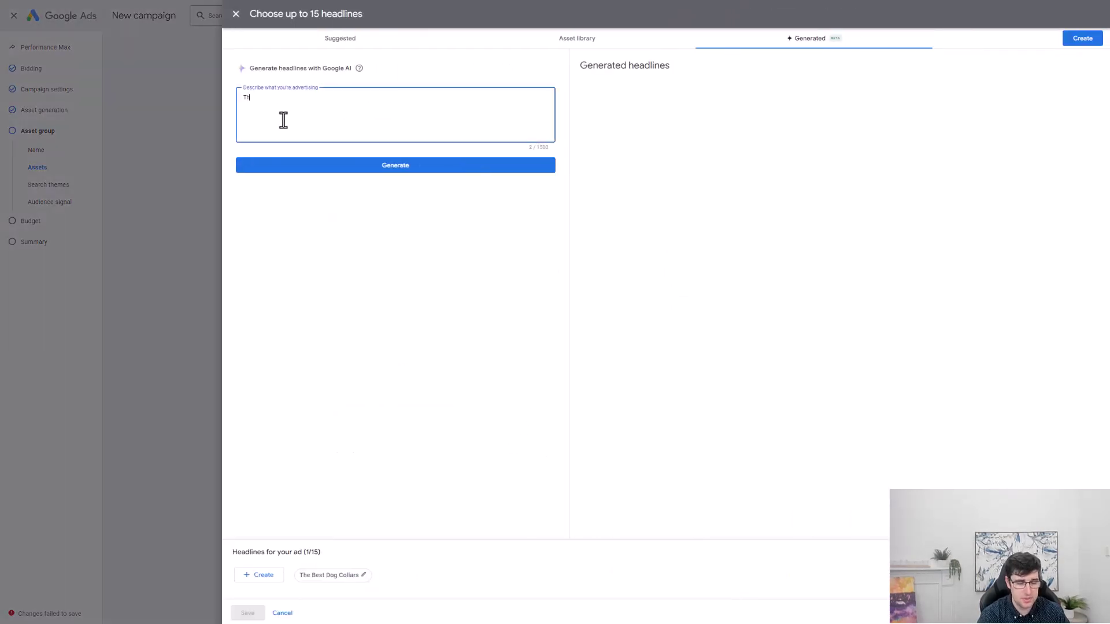
{"action": "type", "text": "e Best Dog Collars"}
{"action": "left_click", "coordinate": [368, 169]}
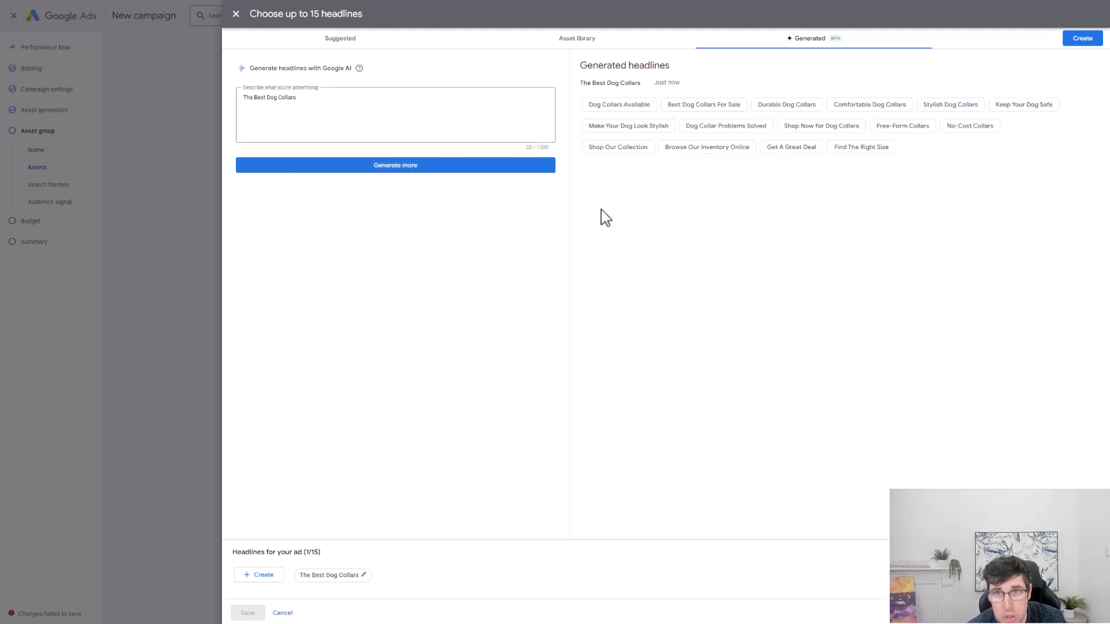
{"action": "left_click", "coordinate": [622, 105]}
{"action": "left_click", "coordinate": [729, 106]}
{"action": "left_click", "coordinate": [832, 106]}
Add a custom 'test' headline and save all headlines to the asset group.
{"action": "left_click", "coordinate": [1082, 38]}
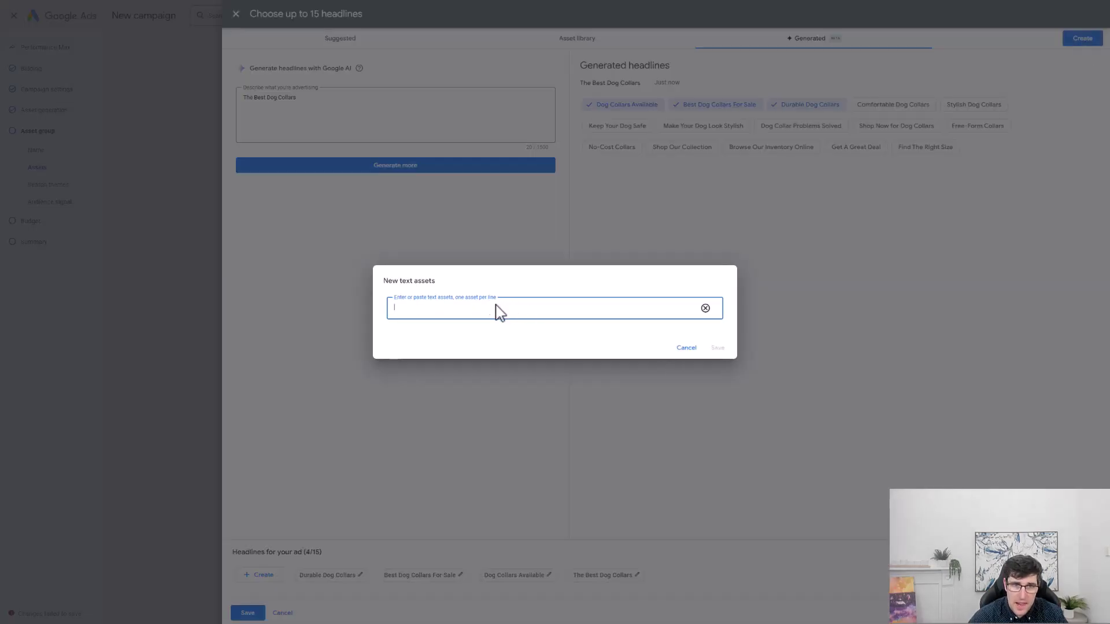
{"action": "type", "text": "test"}
{"action": "left_click", "coordinate": [717, 347]}
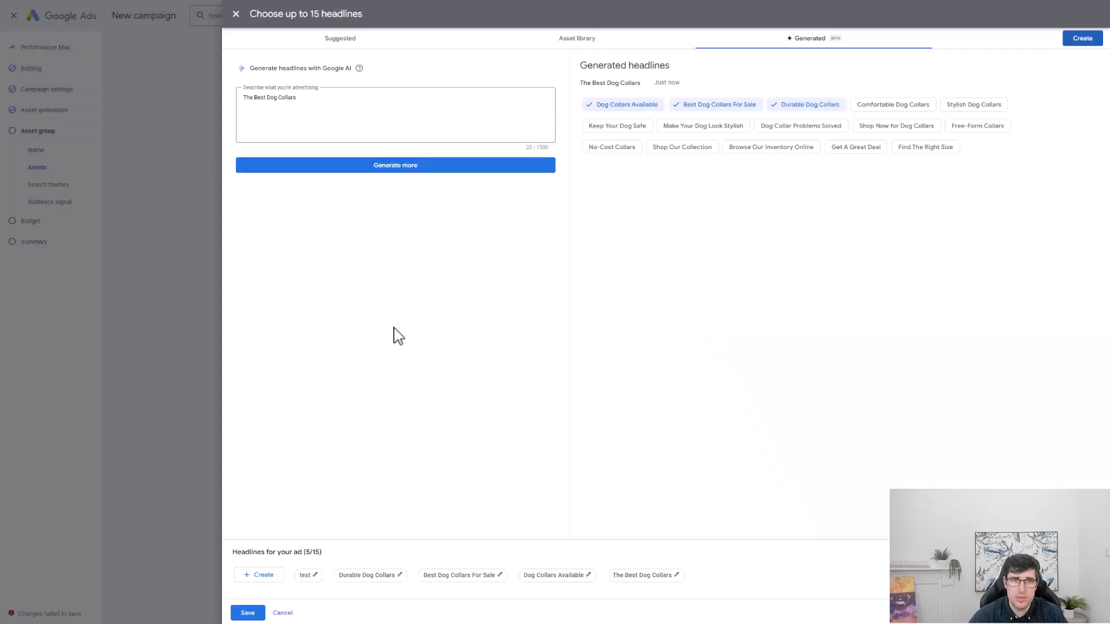
{"action": "left_click", "coordinate": [247, 613]}
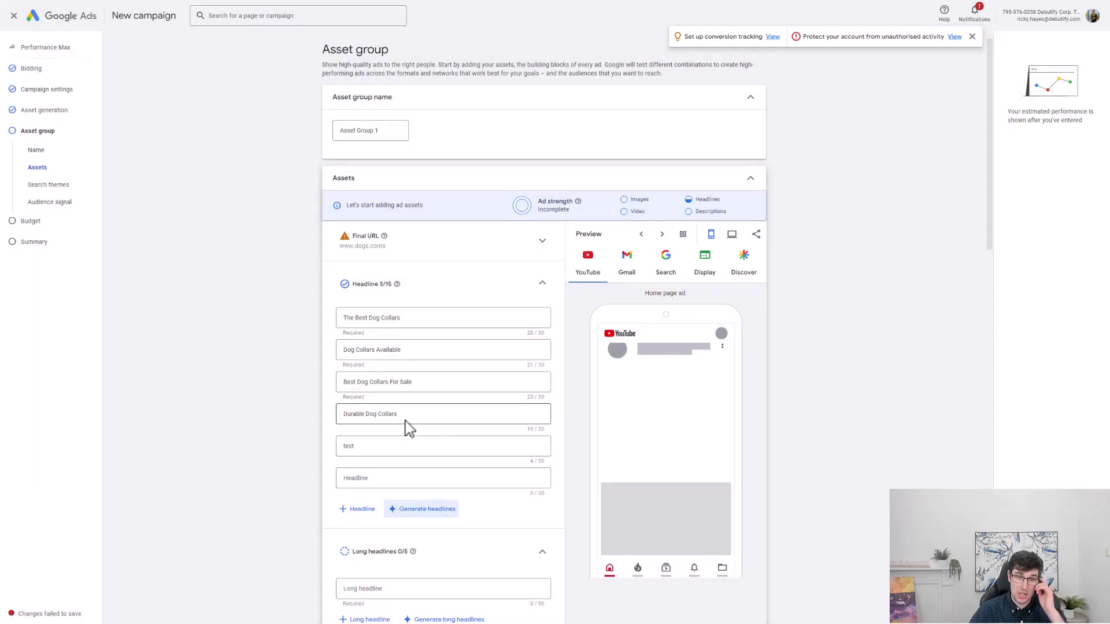
Enter the long headline 'Australias Oldest And Best Dog Collar Business. Est. 1954'.
{"action": "scroll", "coordinate": [463, 351], "scroll_direction": "down", "scroll_amount": 3}
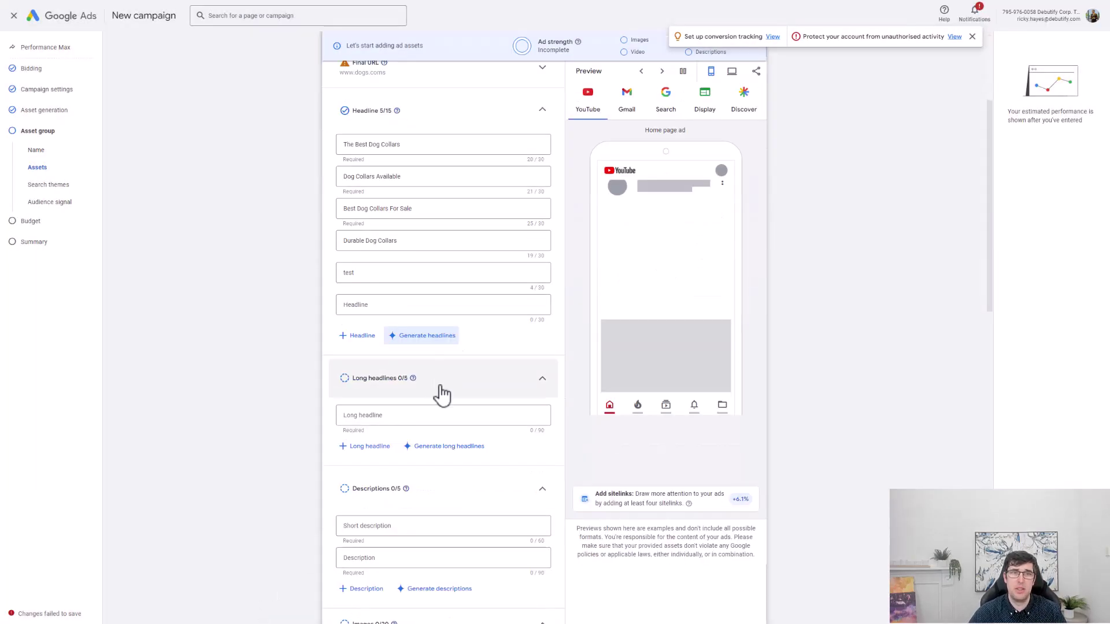
{"action": "left_click", "coordinate": [375, 415]}
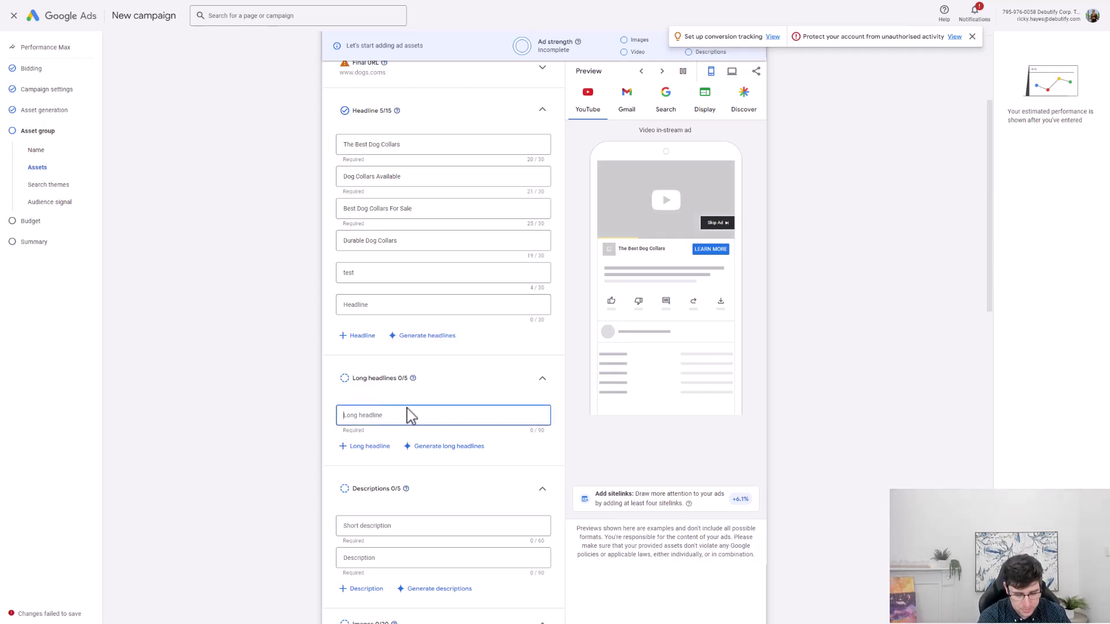
{"action": "type", "text": "A"}
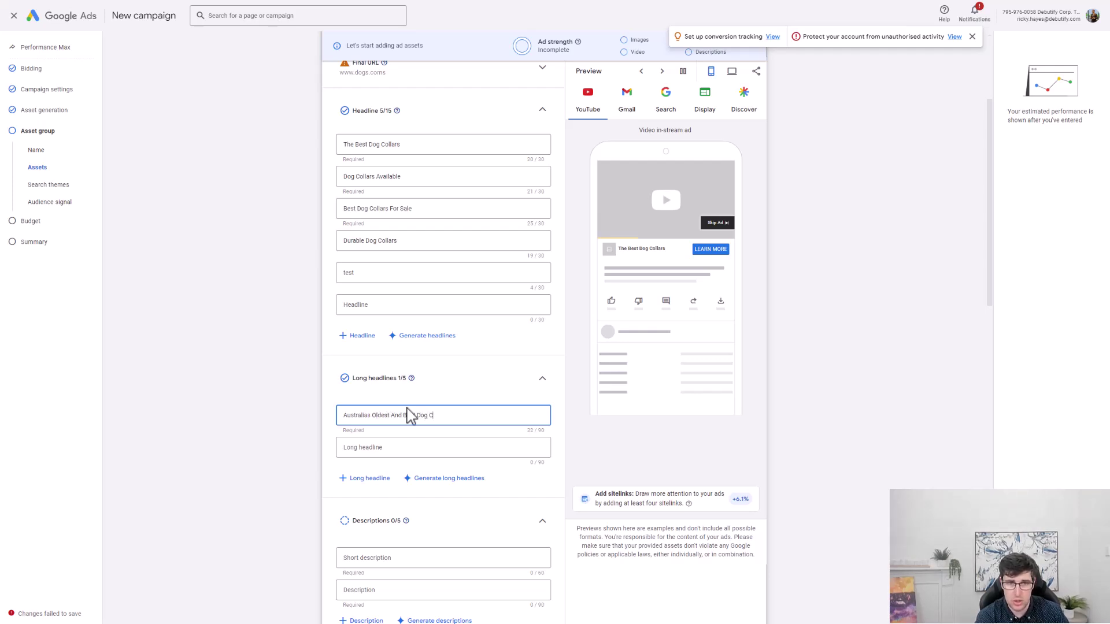
{"action": "type", "text": "ollar B"}
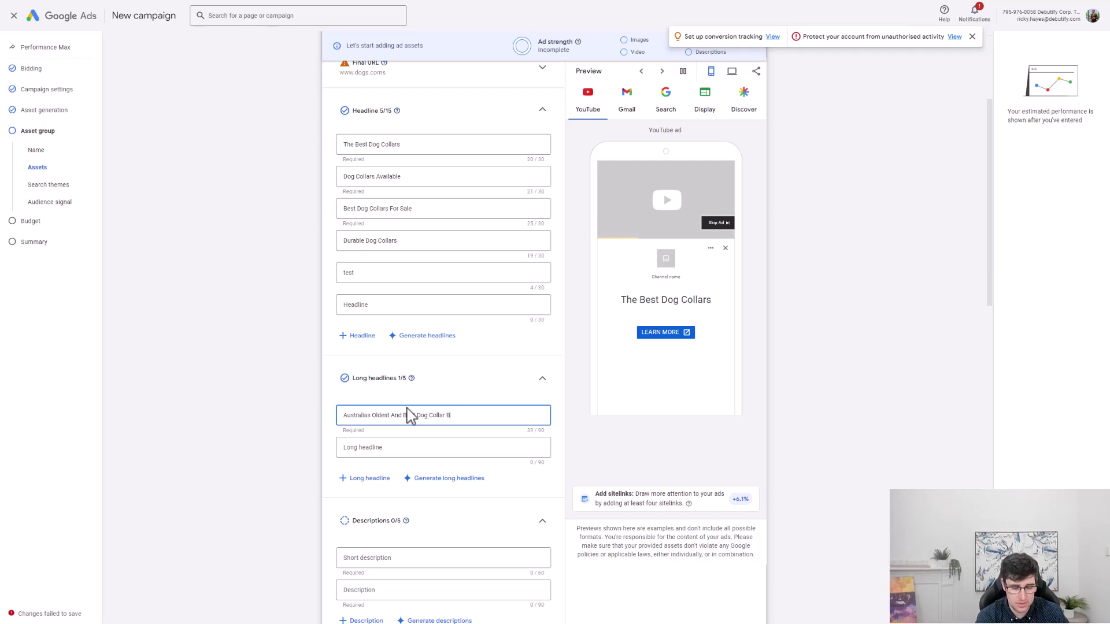
{"action": "type", "text": "usiness. Est"}
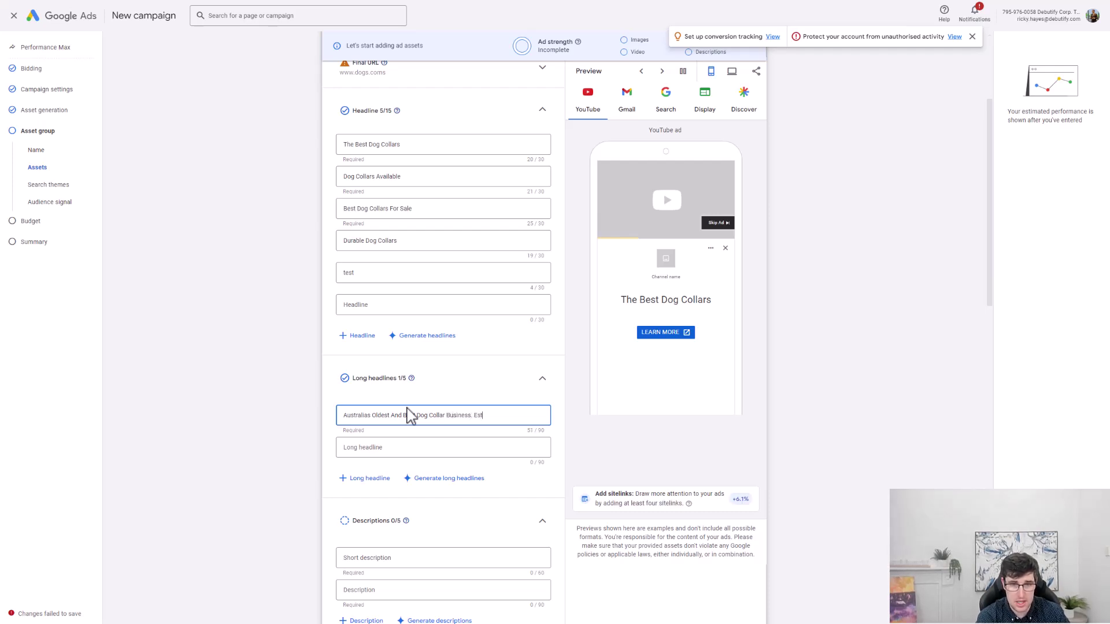
{"action": "type", "text": ". 1954"}
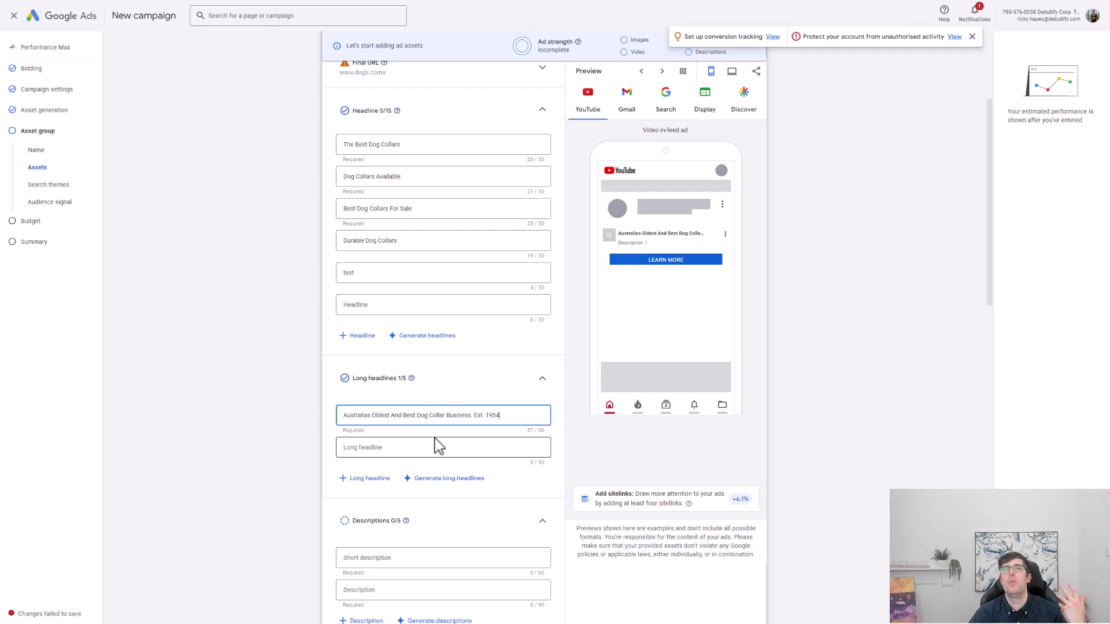
{"action": "left_click", "coordinate": [972, 36]}
Write the first short description, which runs past the 60-character limit.
{"action": "scroll", "coordinate": [870, 208], "scroll_direction": "down", "scroll_amount": 5}
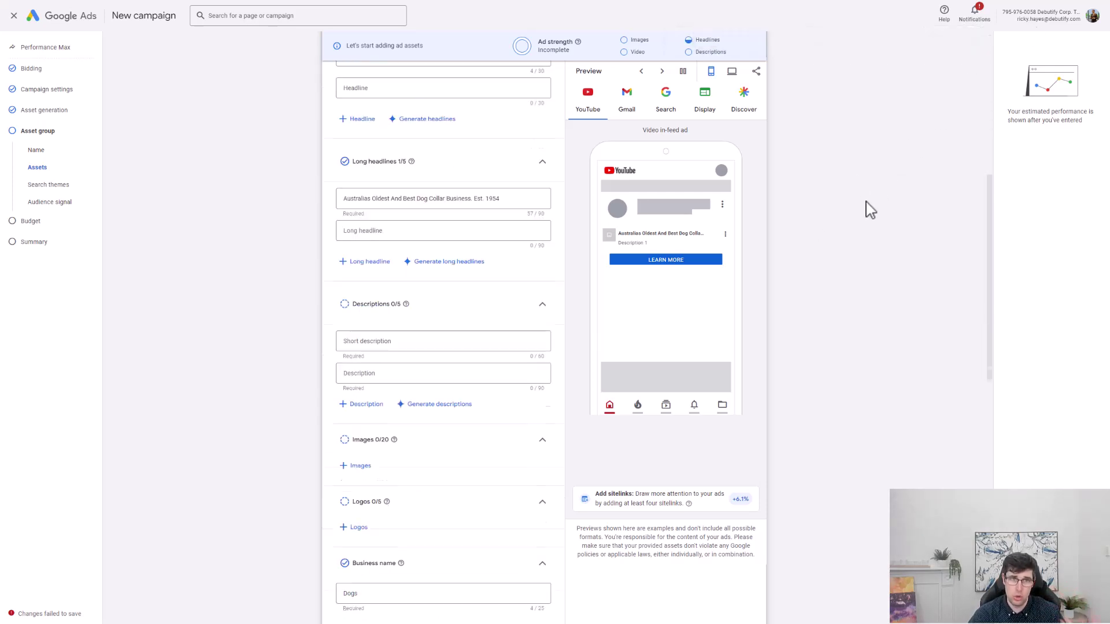
{"action": "left_click", "coordinate": [403, 298]}
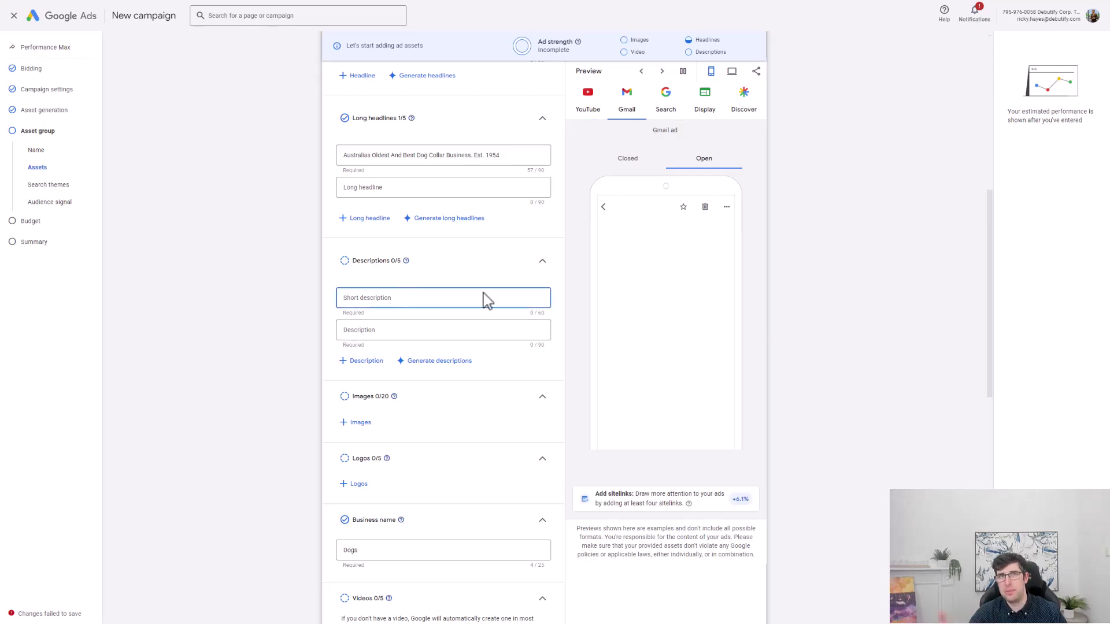
{"action": "type", "text": "D"}
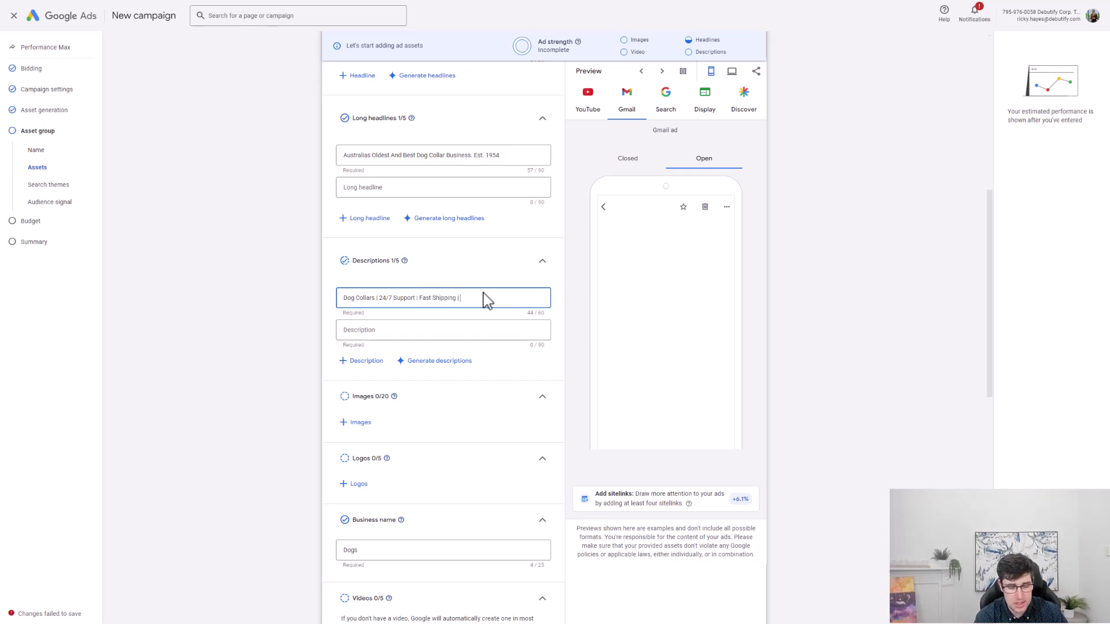
{"action": "type", "text": "pping Over $100"}
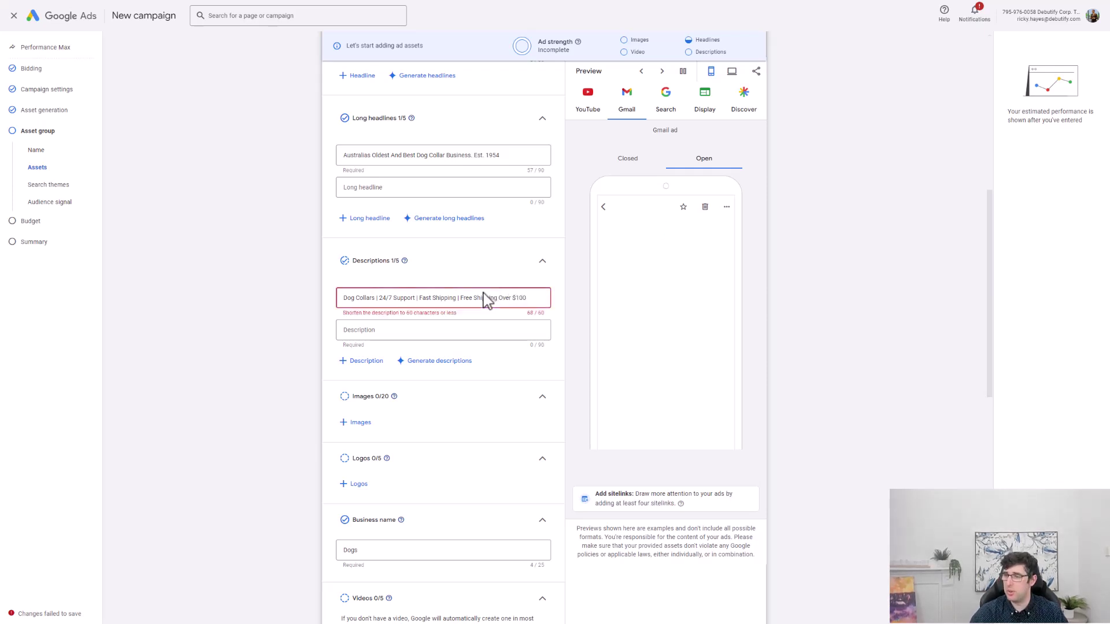
{"action": "scroll", "coordinate": [289, 335], "scroll_direction": "down", "scroll_amount": 2}
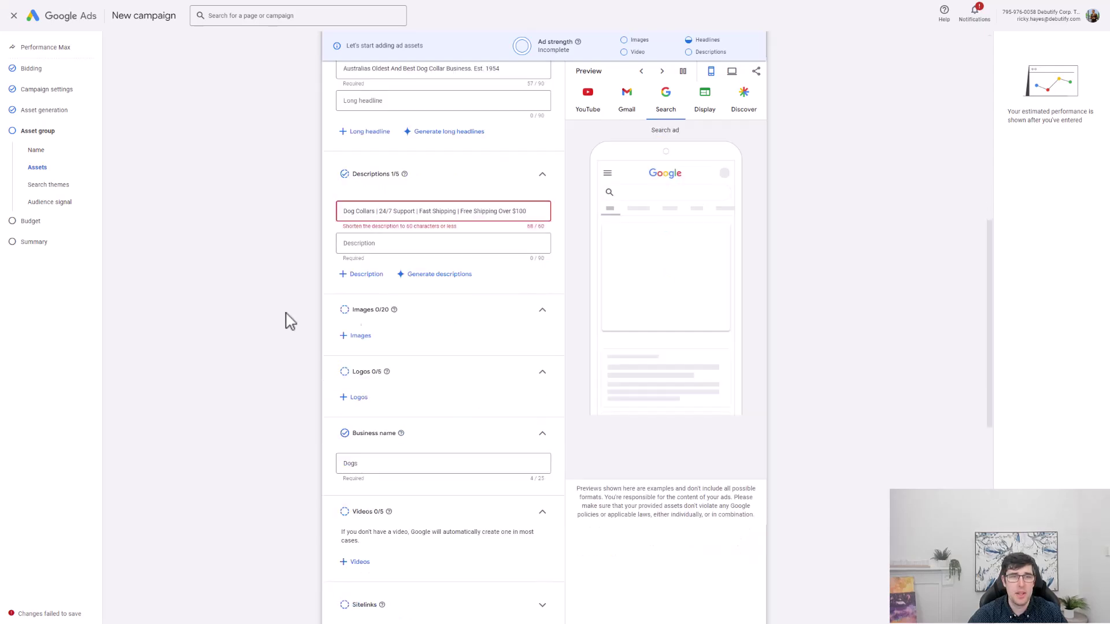
Add the first four suggested stock images (12 of 20) and close the logo picker without logos.
{"action": "left_click", "coordinate": [370, 336]}
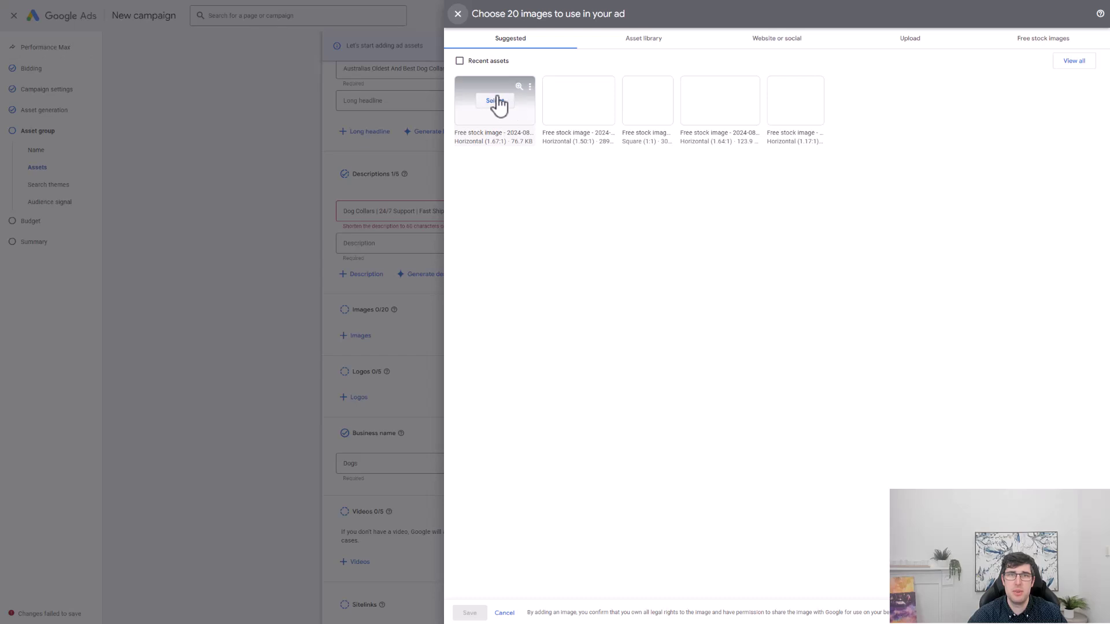
{"action": "left_click", "coordinate": [492, 99]}
{"action": "left_click", "coordinate": [573, 103]}
{"action": "left_click", "coordinate": [659, 104]}
{"action": "left_click", "coordinate": [734, 104]}
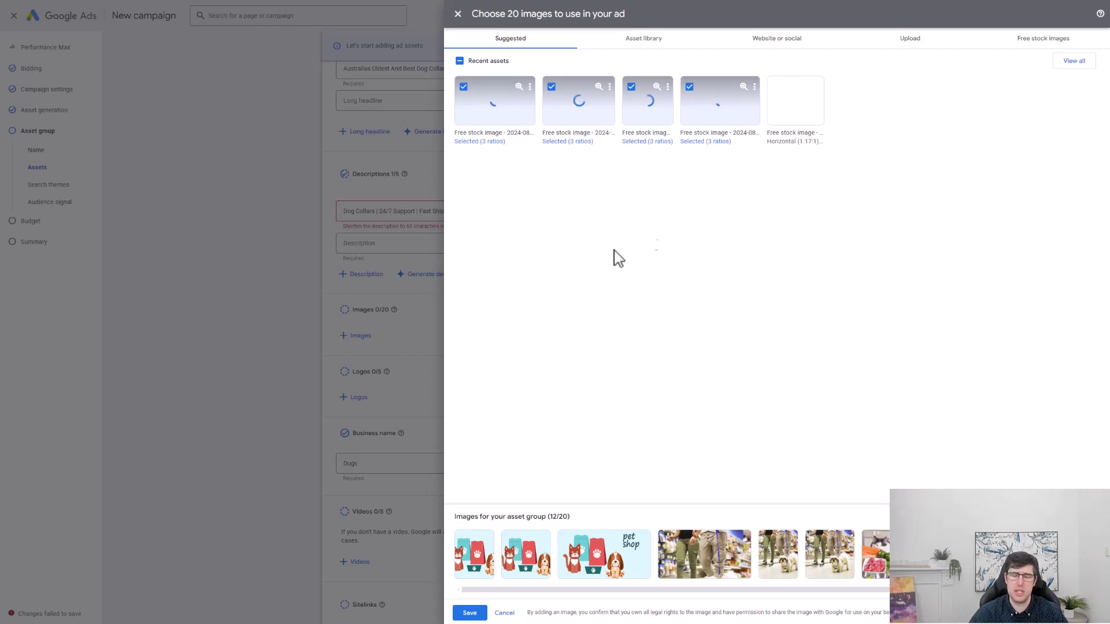
{"action": "left_click", "coordinate": [467, 614]}
{"action": "left_click", "coordinate": [357, 424]}
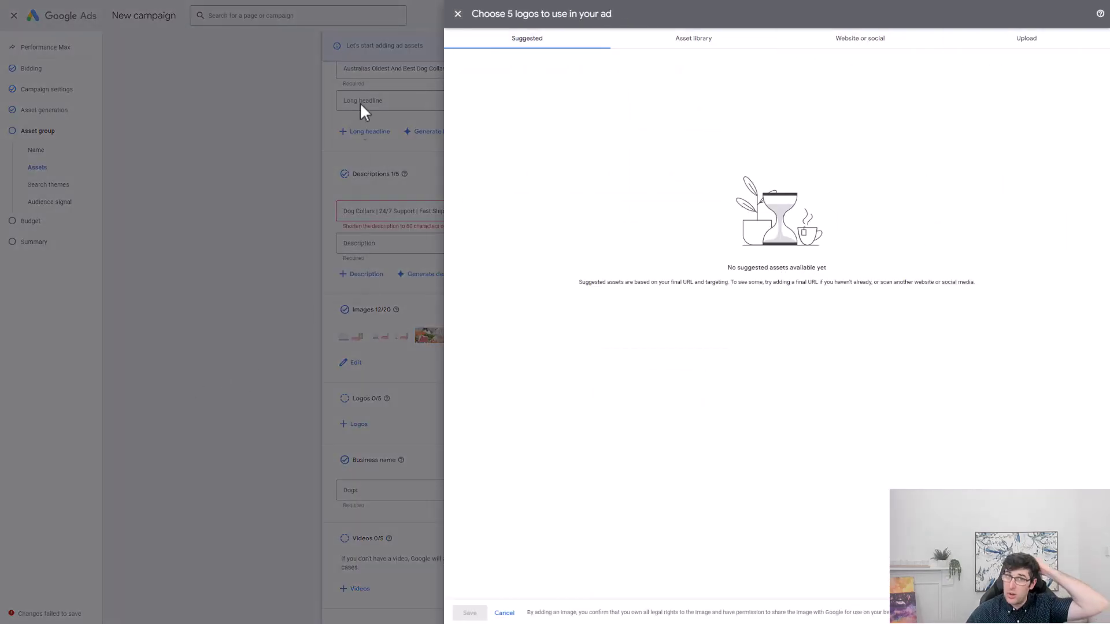
{"action": "left_click", "coordinate": [456, 16]}
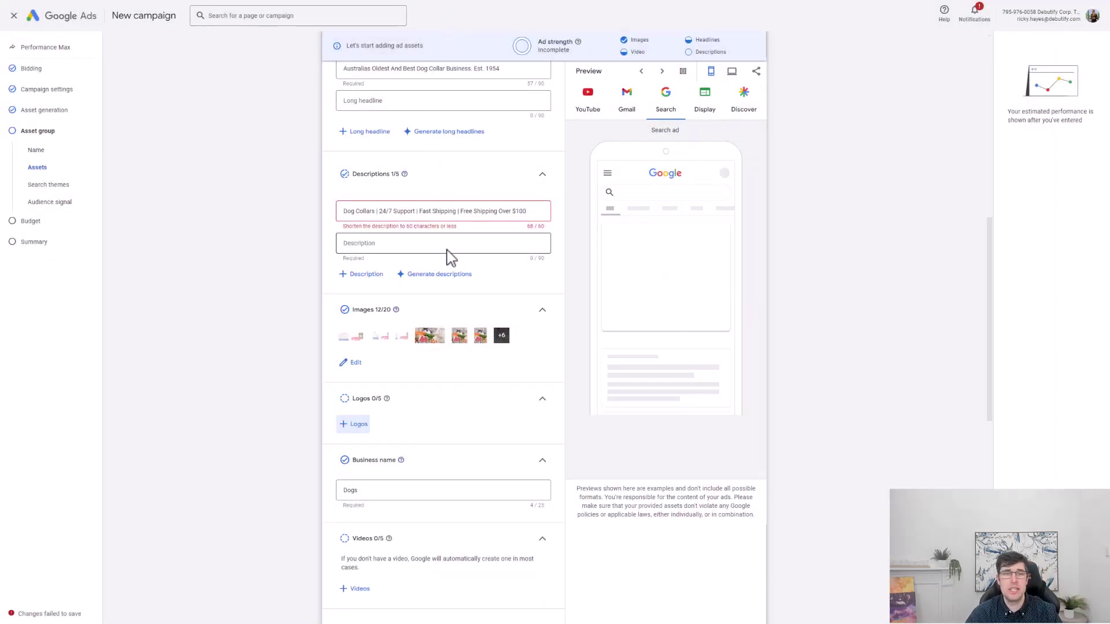
{"action": "scroll", "coordinate": [442, 347], "scroll_direction": "down", "scroll_amount": 2}
{"action": "left_click", "coordinate": [368, 404]}
{"action": "scroll", "coordinate": [416, 411], "scroll_direction": "down", "scroll_amount": 3}
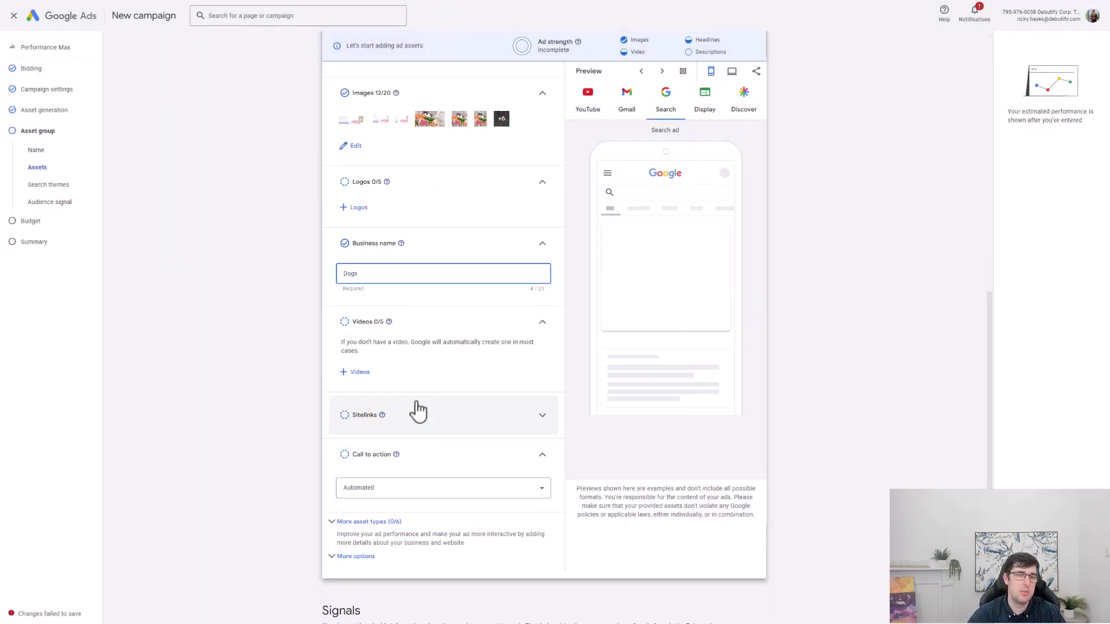
{"action": "left_click", "coordinate": [351, 373]}
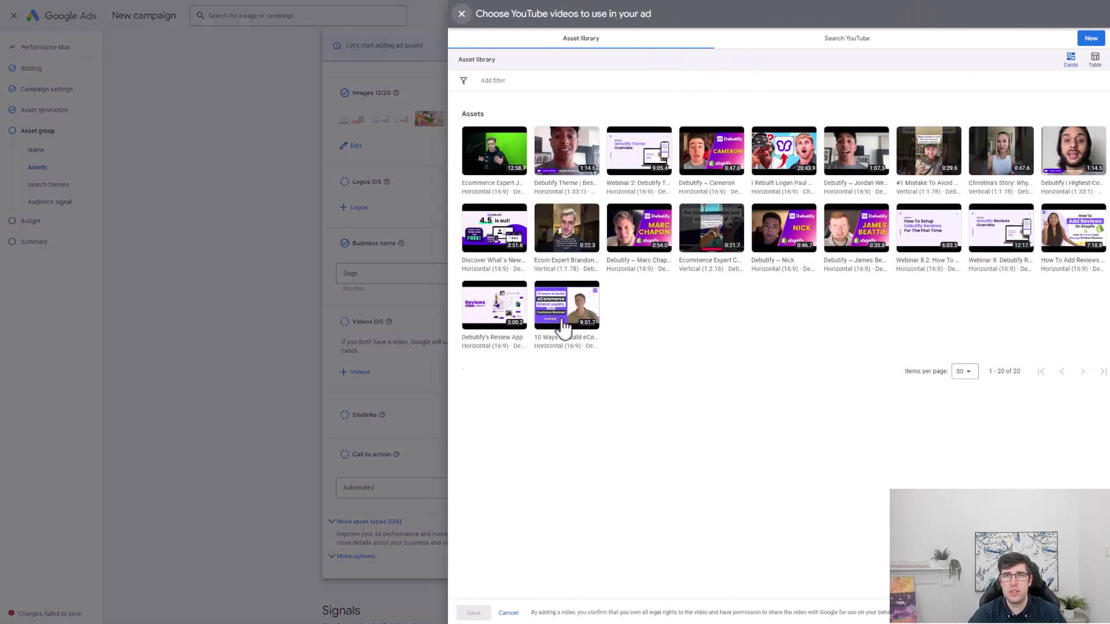
{"action": "left_click", "coordinate": [458, 14]}
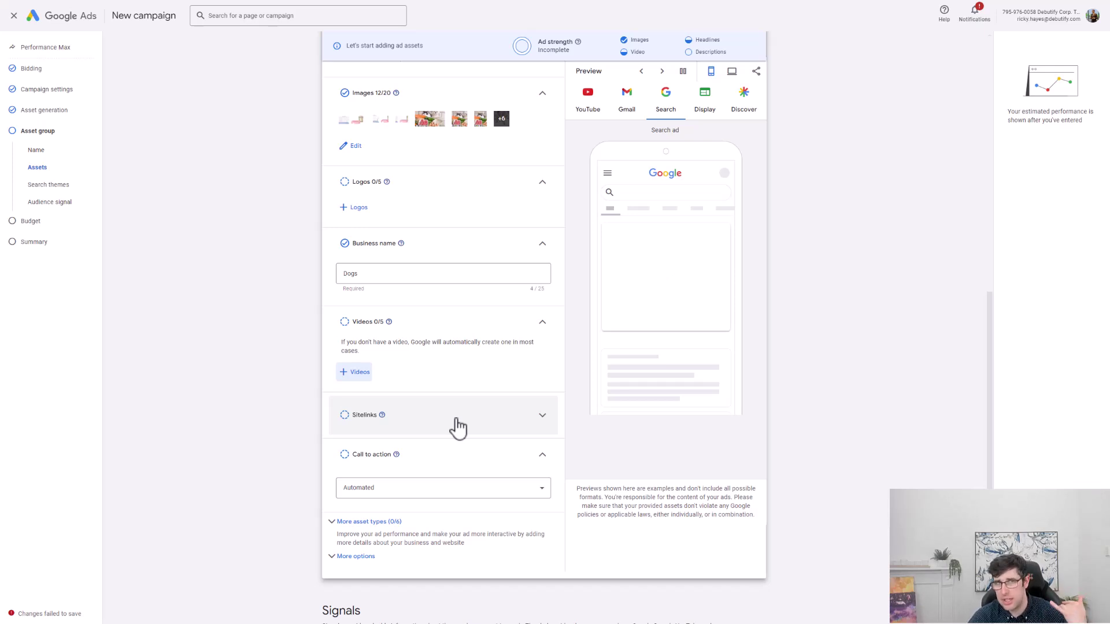
Try Shop now as the call to action, then revert it to Automated (recommended).
{"action": "left_click", "coordinate": [454, 467]}
{"action": "left_click", "coordinate": [453, 467]}
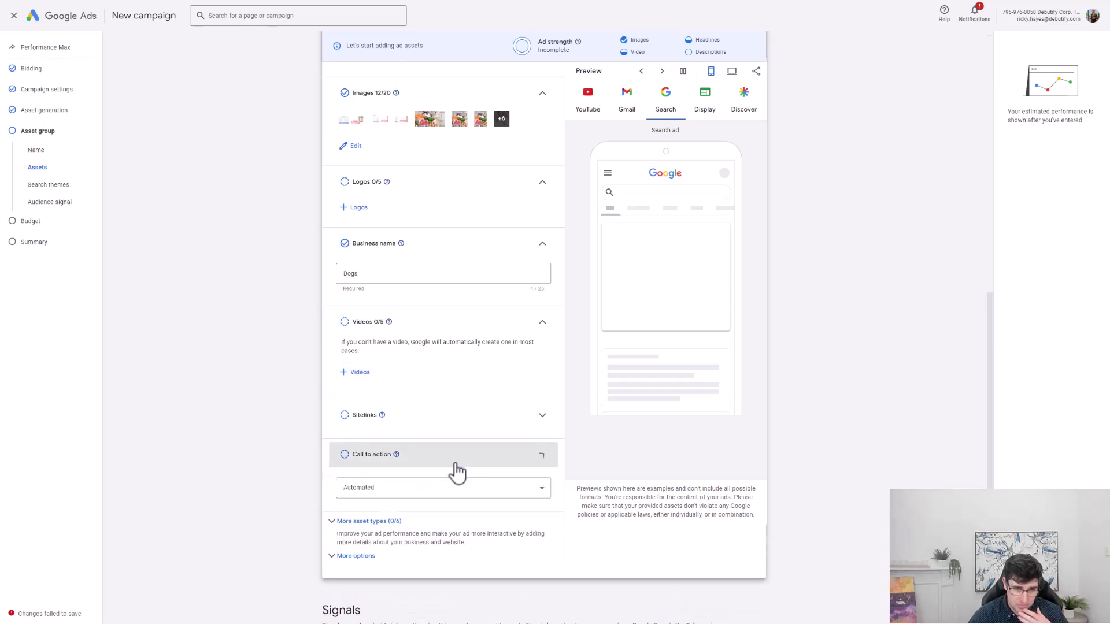
{"action": "left_click", "coordinate": [425, 491]}
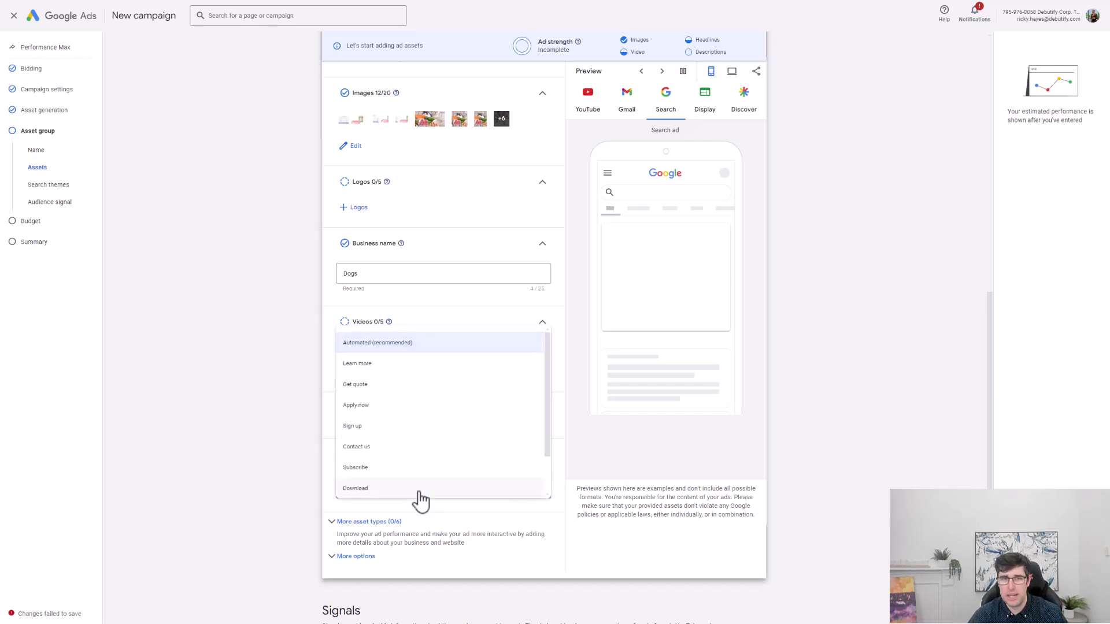
{"action": "scroll", "coordinate": [439, 462], "scroll_direction": "down", "scroll_amount": 2}
{"action": "left_click", "coordinate": [417, 488]}
{"action": "left_click", "coordinate": [416, 491]}
{"action": "scroll", "coordinate": [393, 428], "scroll_direction": "up", "scroll_amount": 3}
{"action": "left_click", "coordinate": [374, 347]}
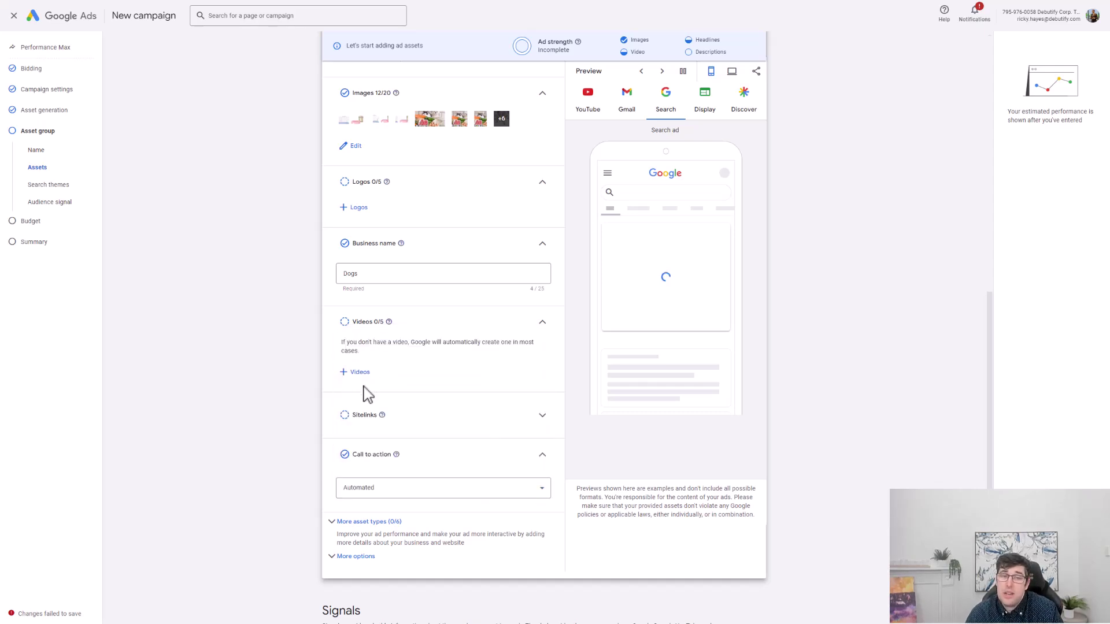
{"action": "left_click", "coordinate": [422, 489]}
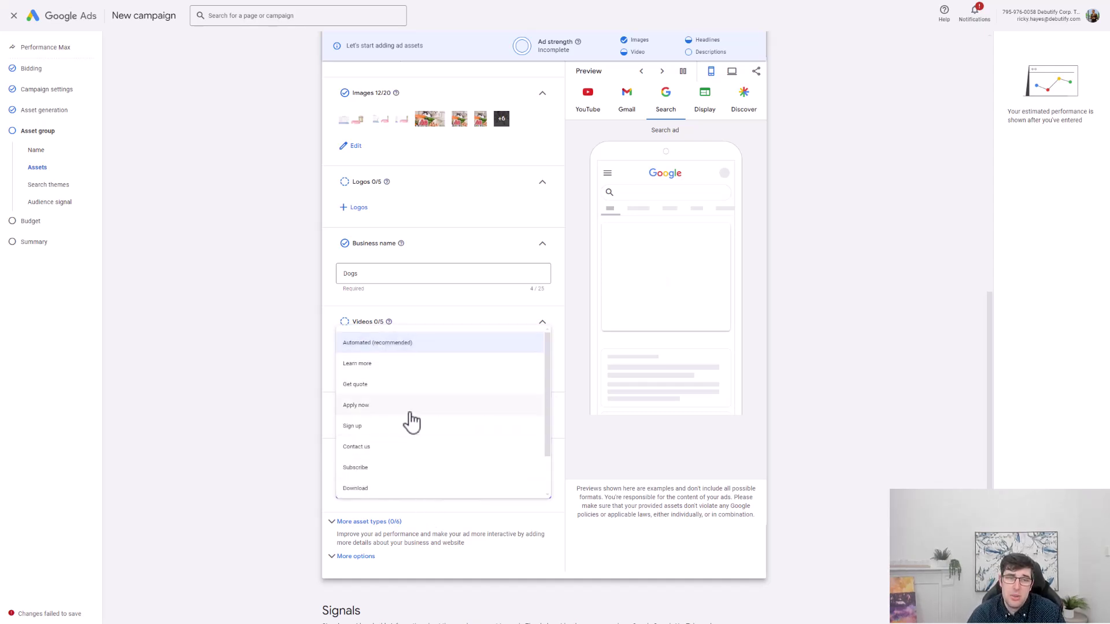
{"action": "left_click", "coordinate": [206, 422]}
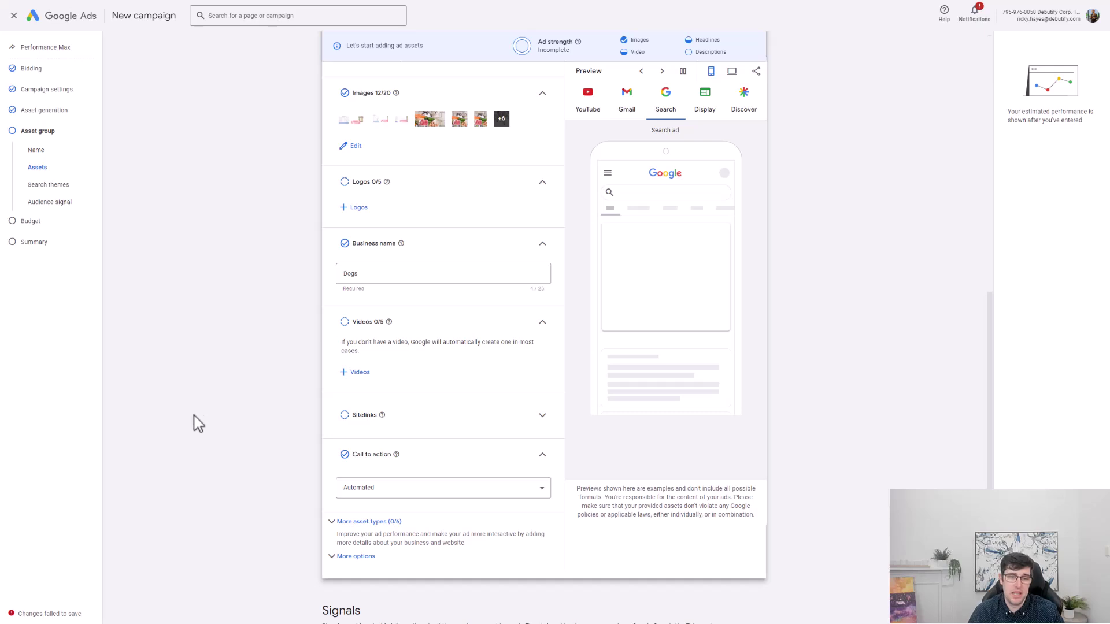
Expand the additional asset types and look through Callouts, Structured snippets and Promotions.
{"action": "left_click", "coordinate": [364, 522]}
{"action": "scroll", "coordinate": [421, 497], "scroll_direction": "down", "scroll_amount": 3}
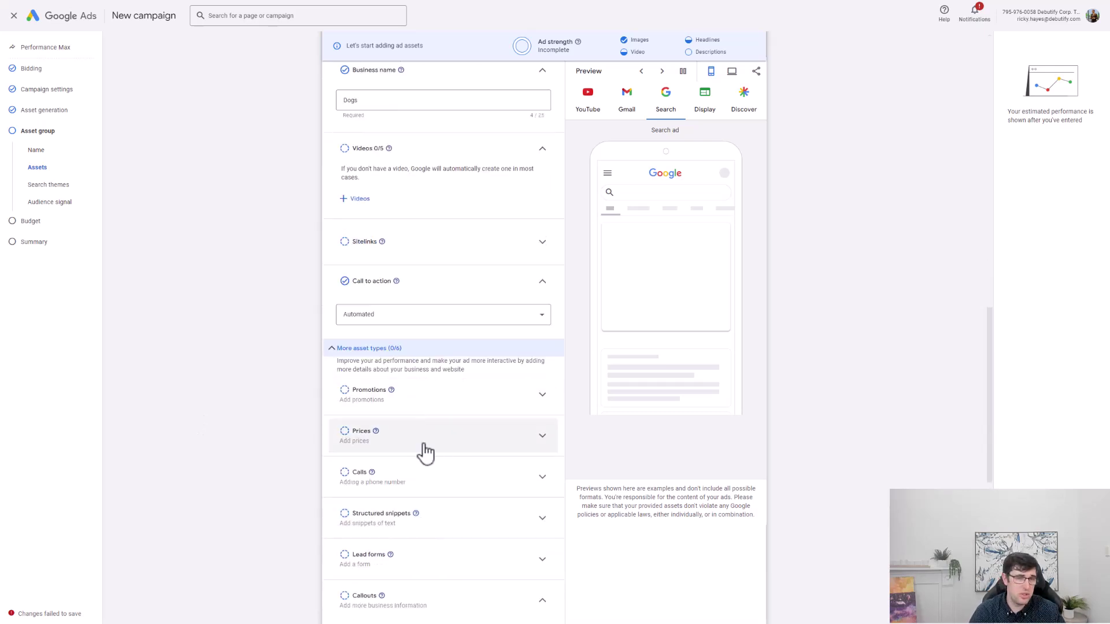
{"action": "scroll", "coordinate": [444, 490], "scroll_direction": "down", "scroll_amount": 2}
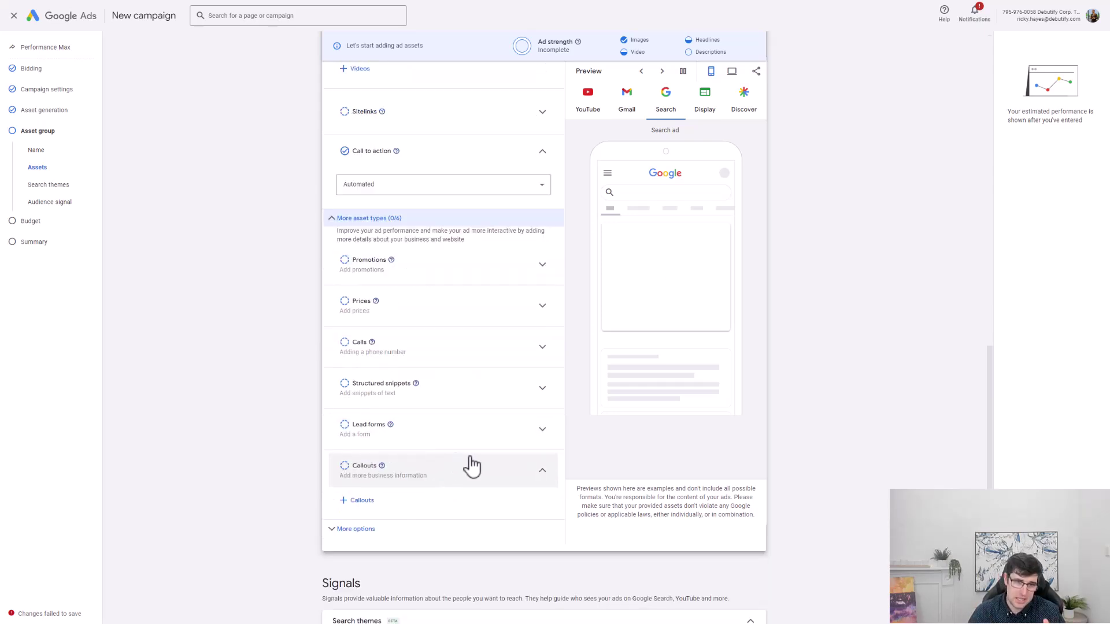
{"action": "left_click", "coordinate": [453, 485]}
{"action": "left_click", "coordinate": [456, 484]}
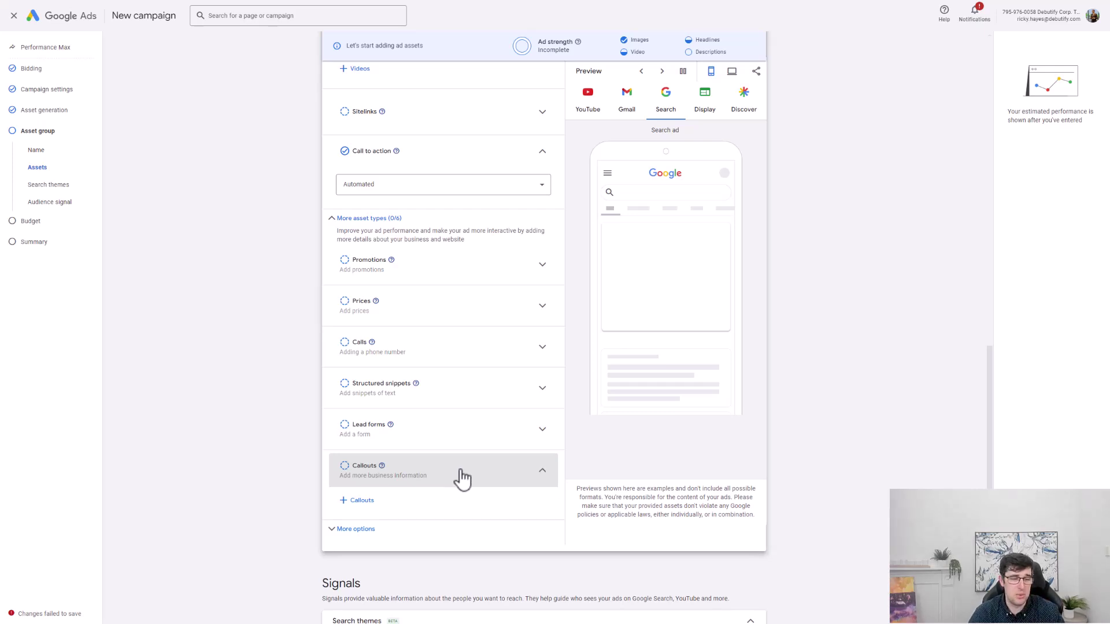
{"action": "left_click", "coordinate": [389, 391]}
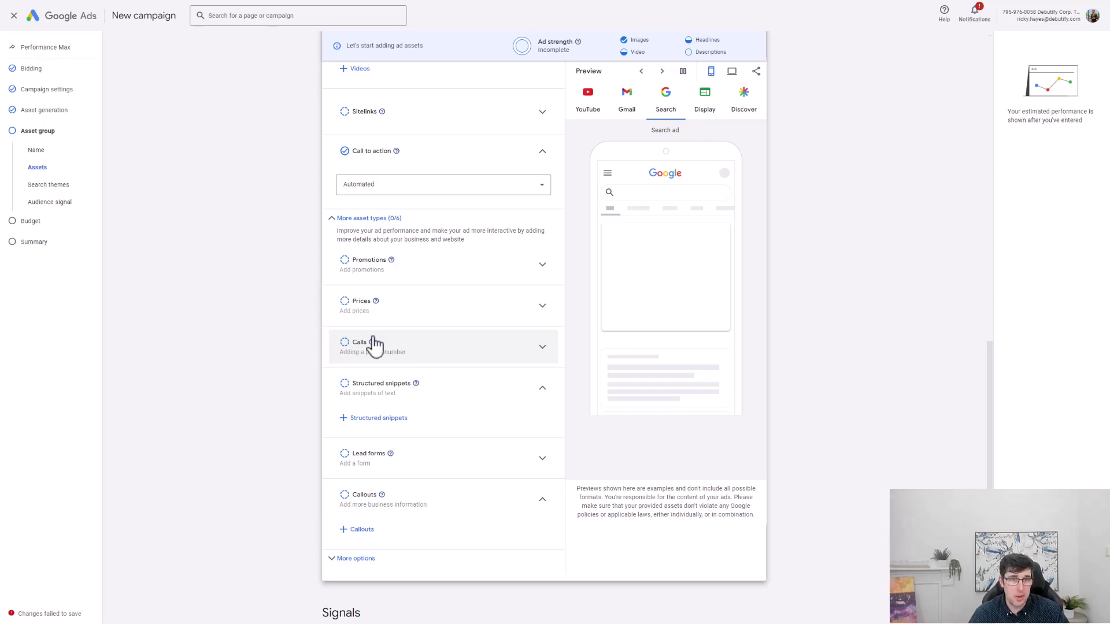
{"action": "left_click", "coordinate": [370, 270]}
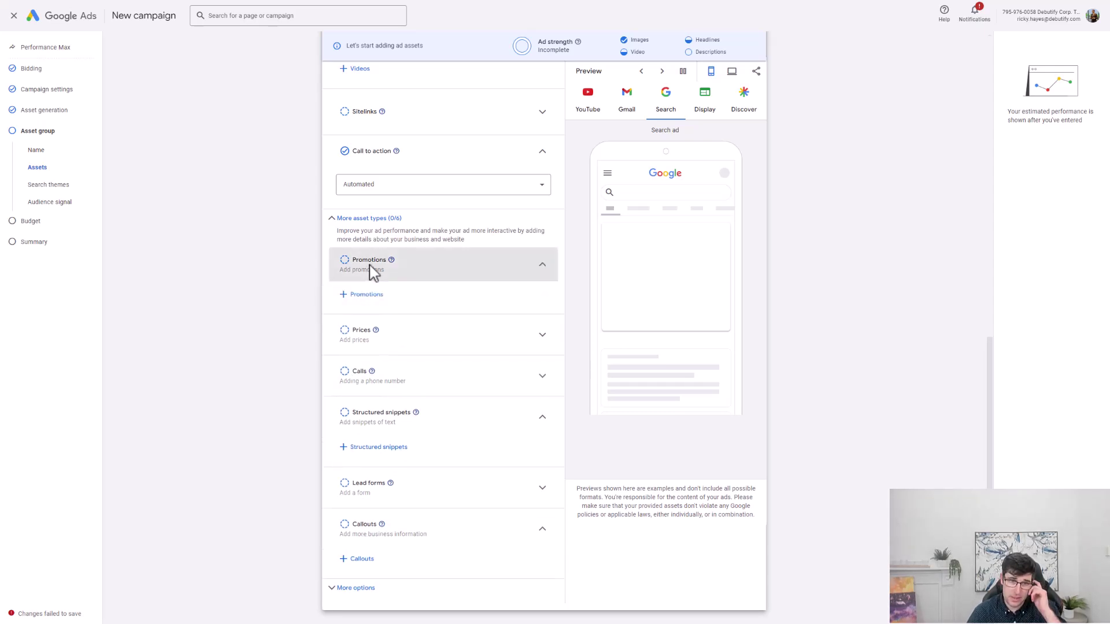
{"action": "left_click", "coordinate": [373, 271]}
{"action": "left_click", "coordinate": [364, 559]}
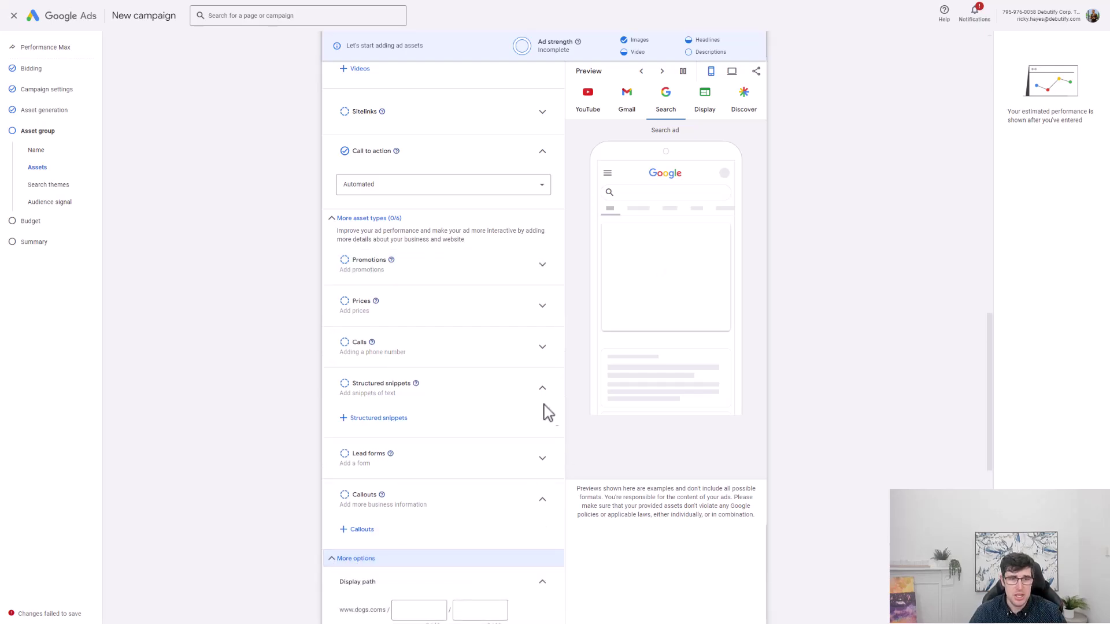
{"action": "scroll", "coordinate": [520, 427], "scroll_direction": "down", "scroll_amount": 4}
{"action": "left_click", "coordinate": [417, 394]}
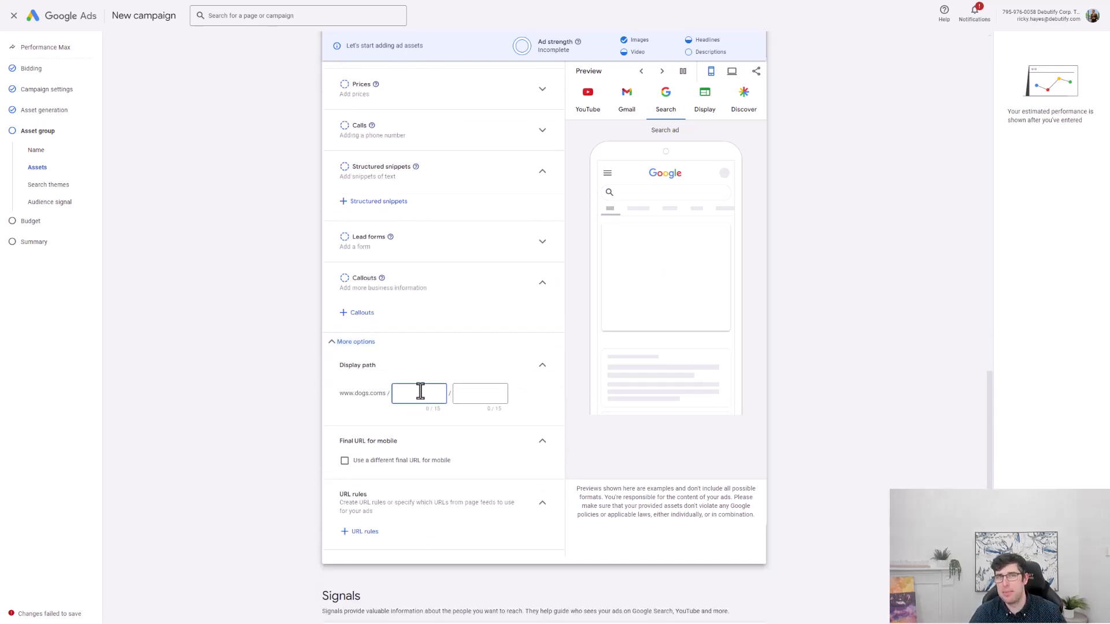
{"action": "scroll", "coordinate": [421, 393], "scroll_direction": "down", "scroll_amount": 5}
{"action": "scroll", "coordinate": [595, 414], "scroll_direction": "down", "scroll_amount": 1}
Add 'dog collar' as the asset group's first search theme.
{"action": "left_click", "coordinate": [412, 346]}
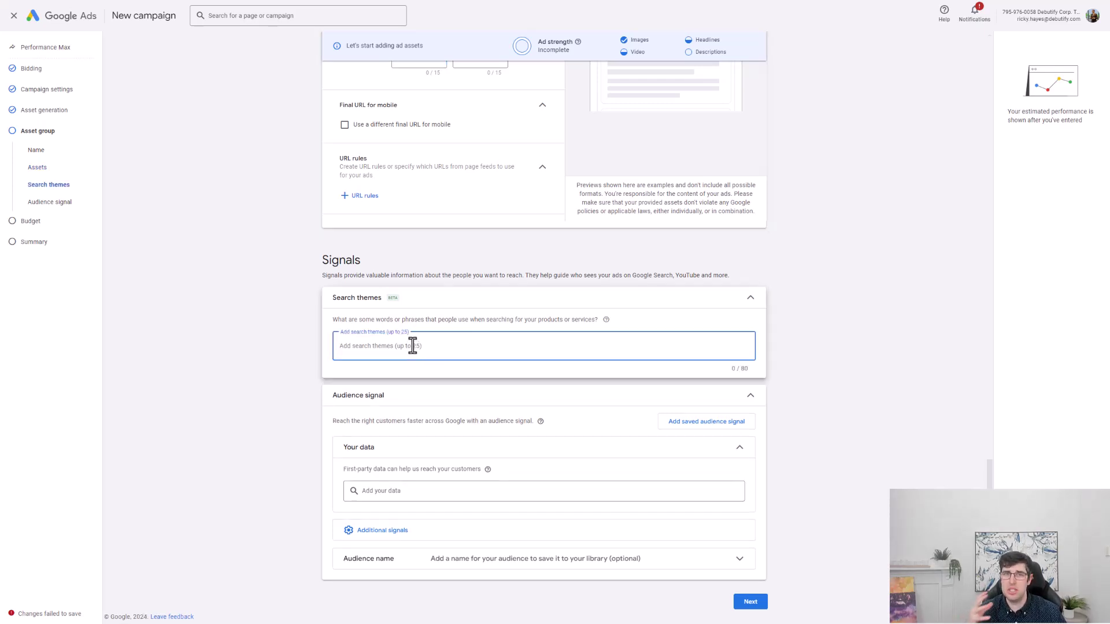
{"action": "type", "text": "dog collar"}
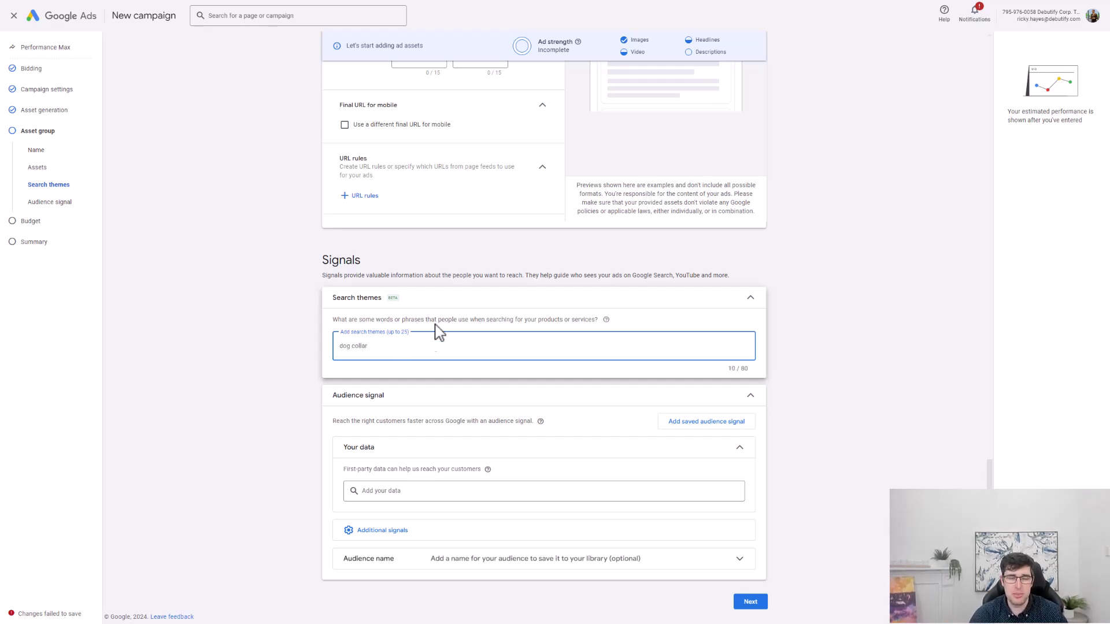
{"action": "left_click", "coordinate": [430, 382]}
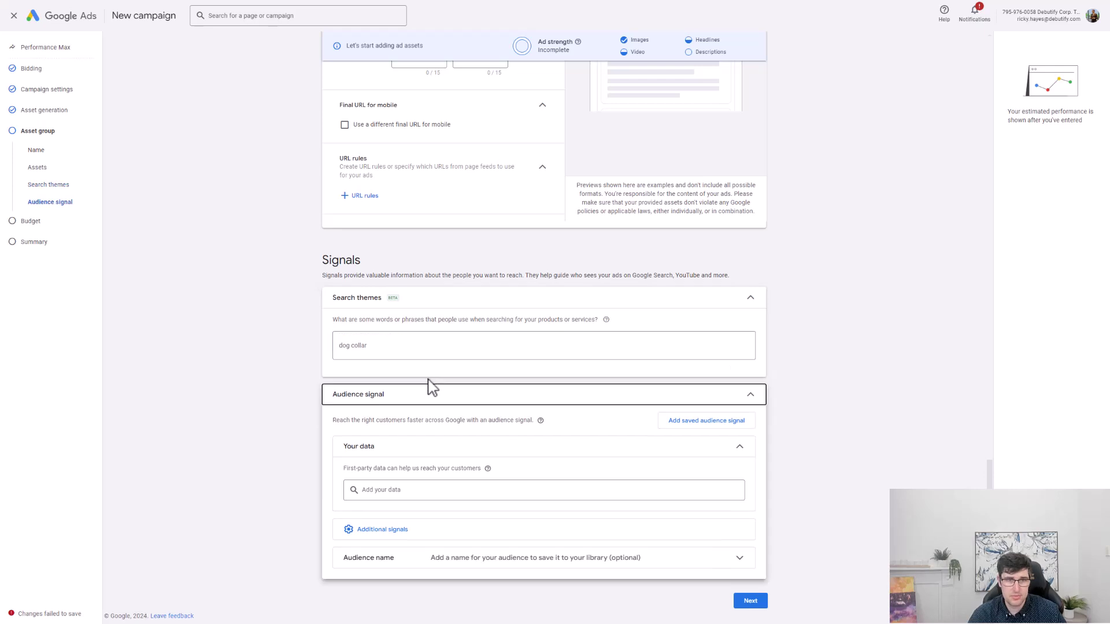
{"action": "left_click", "coordinate": [425, 344]}
{"action": "key", "text": "Return"}
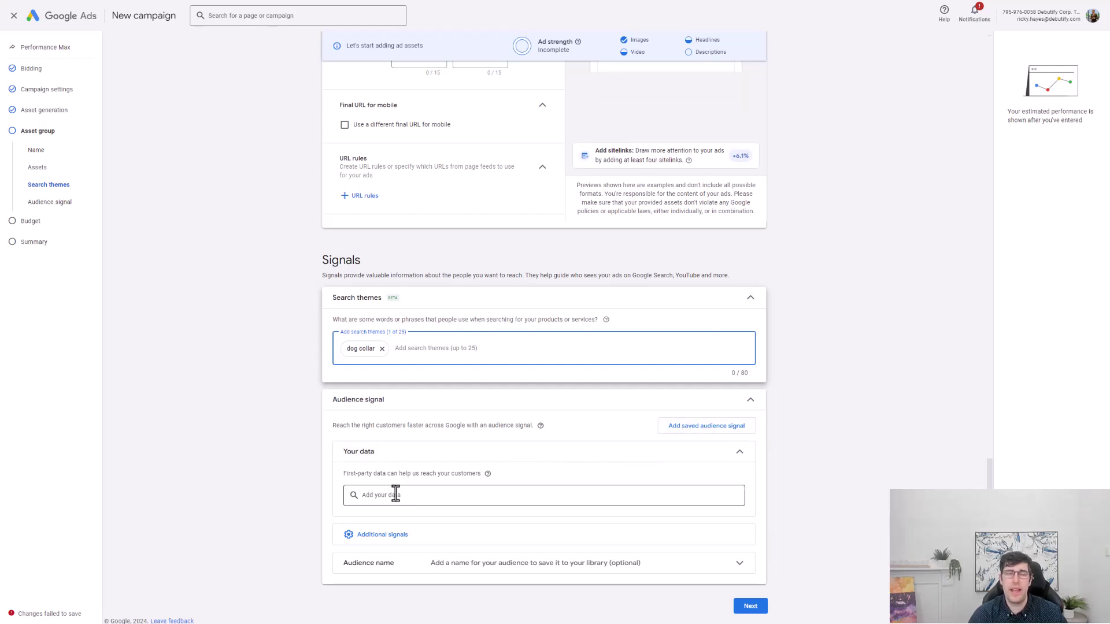
Open the Interests & detailed demographics signal and search its segments for 'dog'.
{"action": "left_click", "coordinate": [404, 537]}
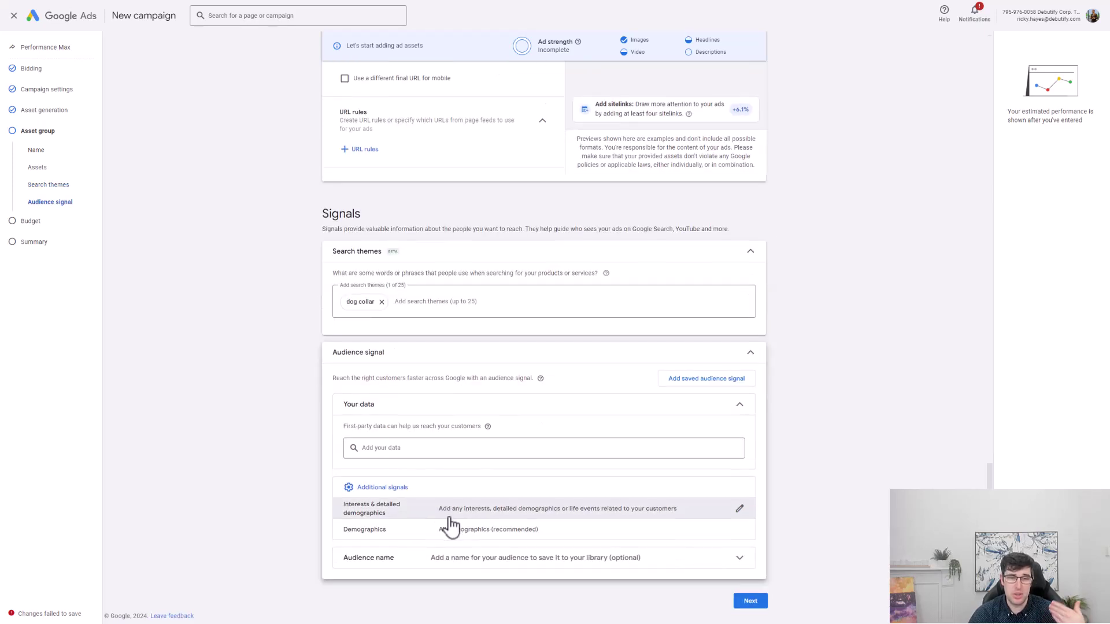
{"action": "left_click", "coordinate": [431, 519]}
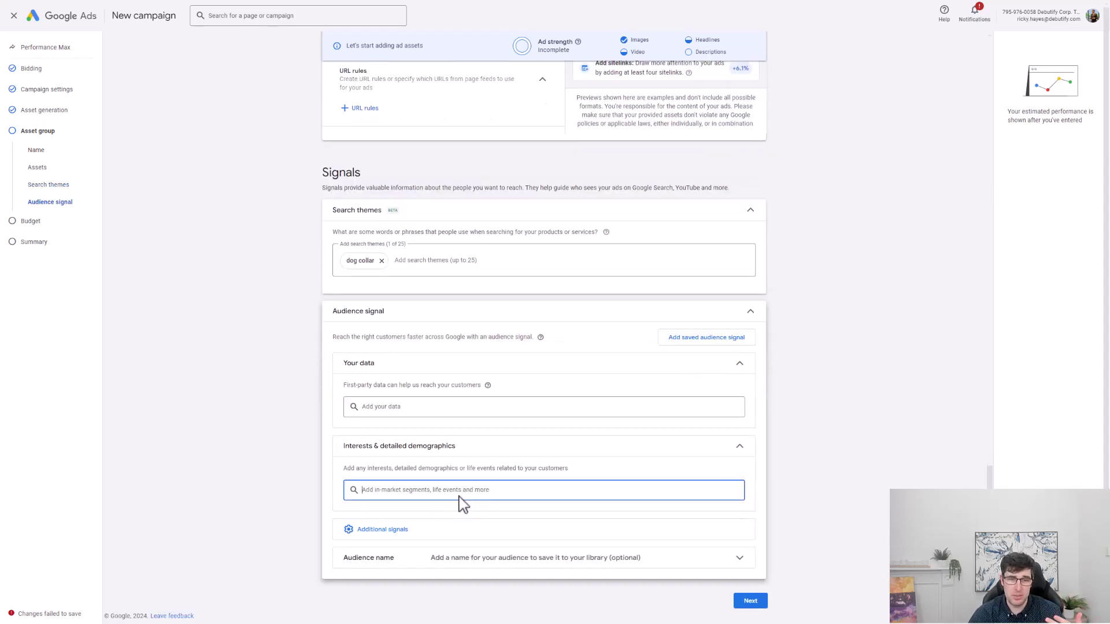
{"action": "left_click", "coordinate": [454, 494]}
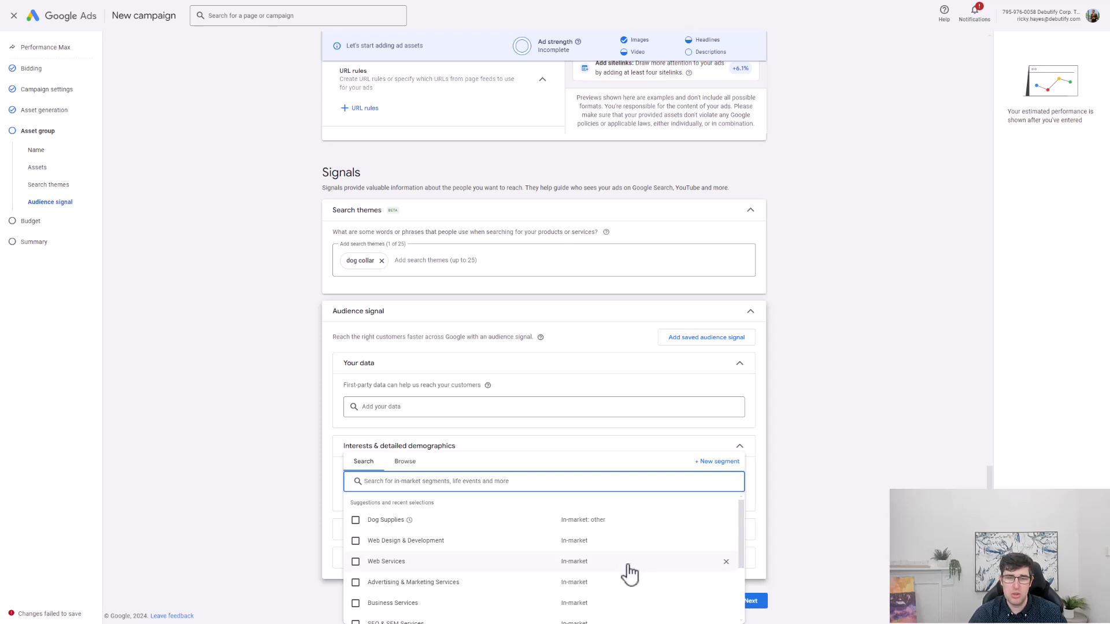
{"action": "scroll", "coordinate": [459, 542], "scroll_direction": "down", "scroll_amount": 2}
{"action": "scroll", "coordinate": [461, 543], "scroll_direction": "up", "scroll_amount": 2}
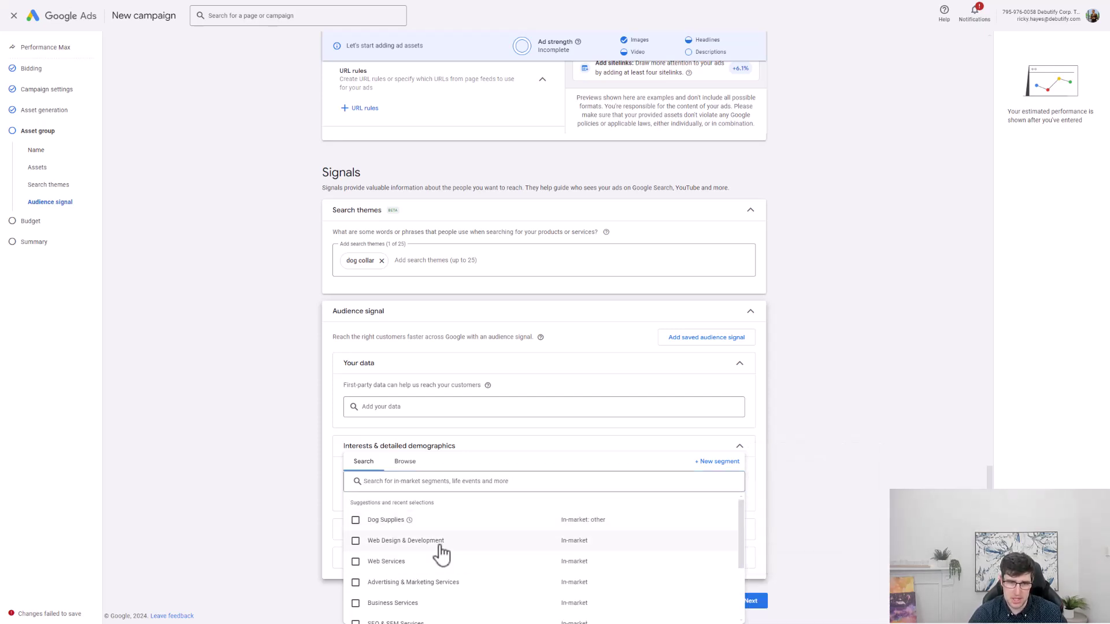
{"action": "scroll", "coordinate": [439, 554], "scroll_direction": "down", "scroll_amount": 2}
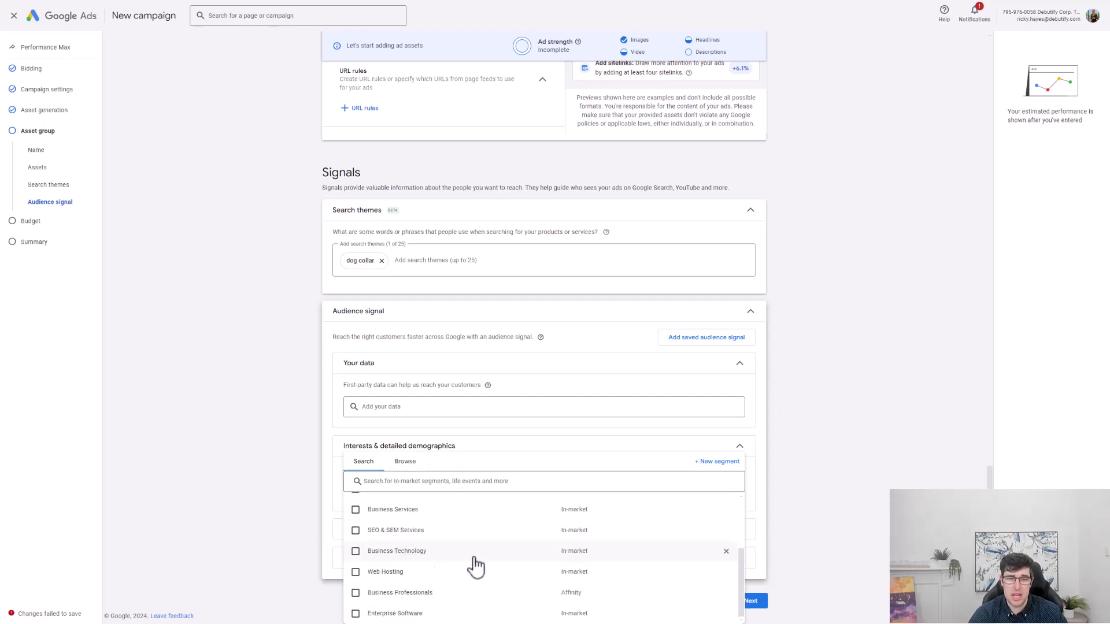
{"action": "left_click", "coordinate": [400, 481]}
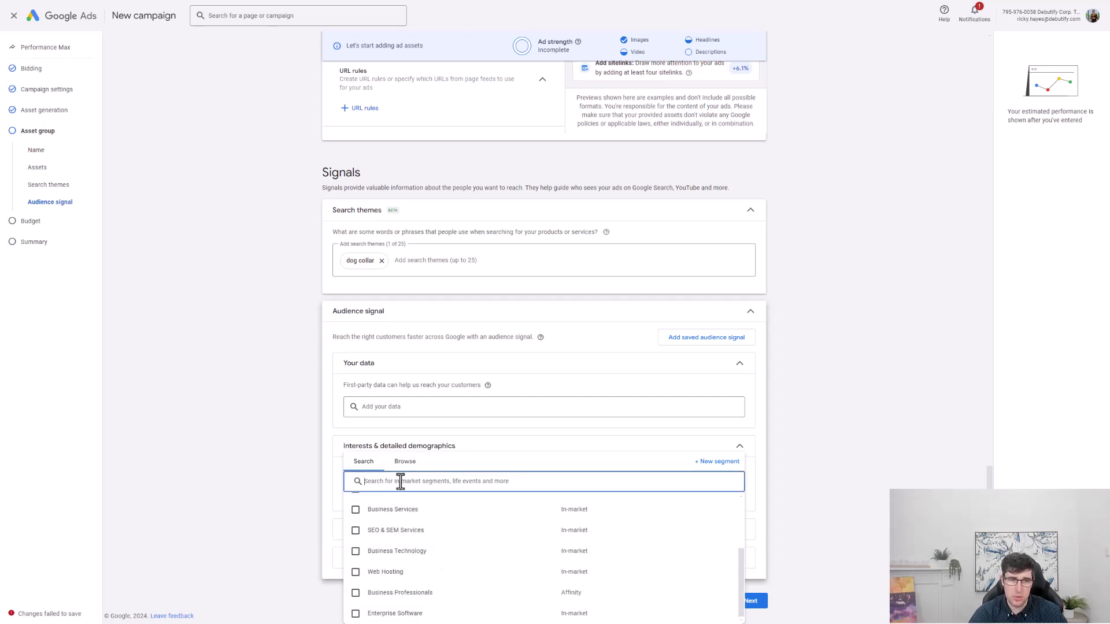
{"action": "type", "text": "dog"}
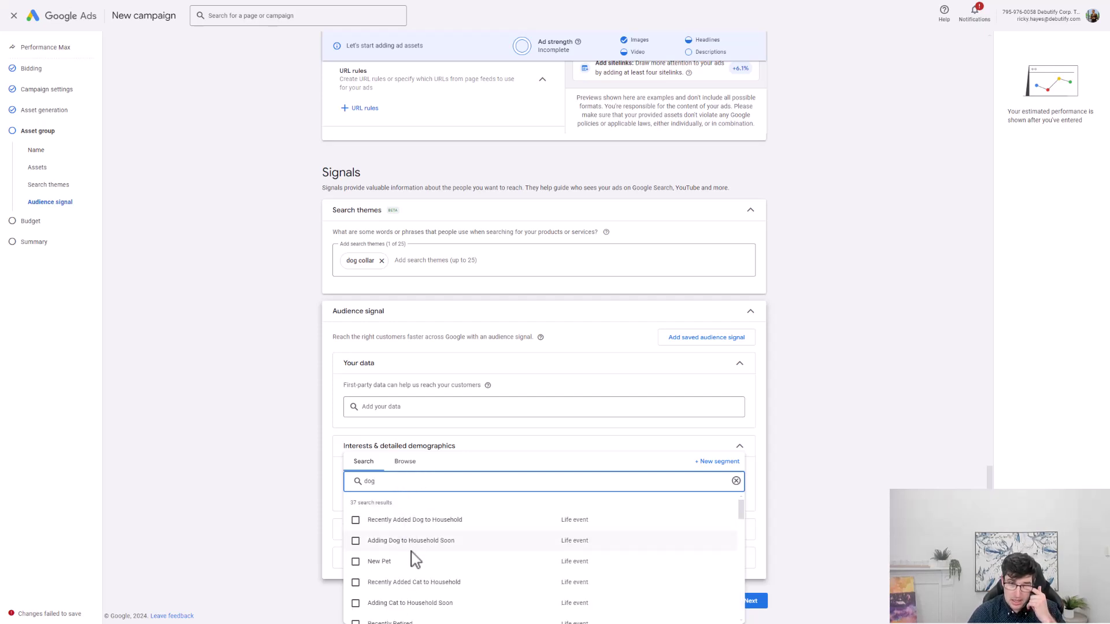
Select the Dog Behavior Training, Dog Supplies and Dog Parks interests and close the segment list.
{"action": "mouse_move", "coordinate": [393, 528]}
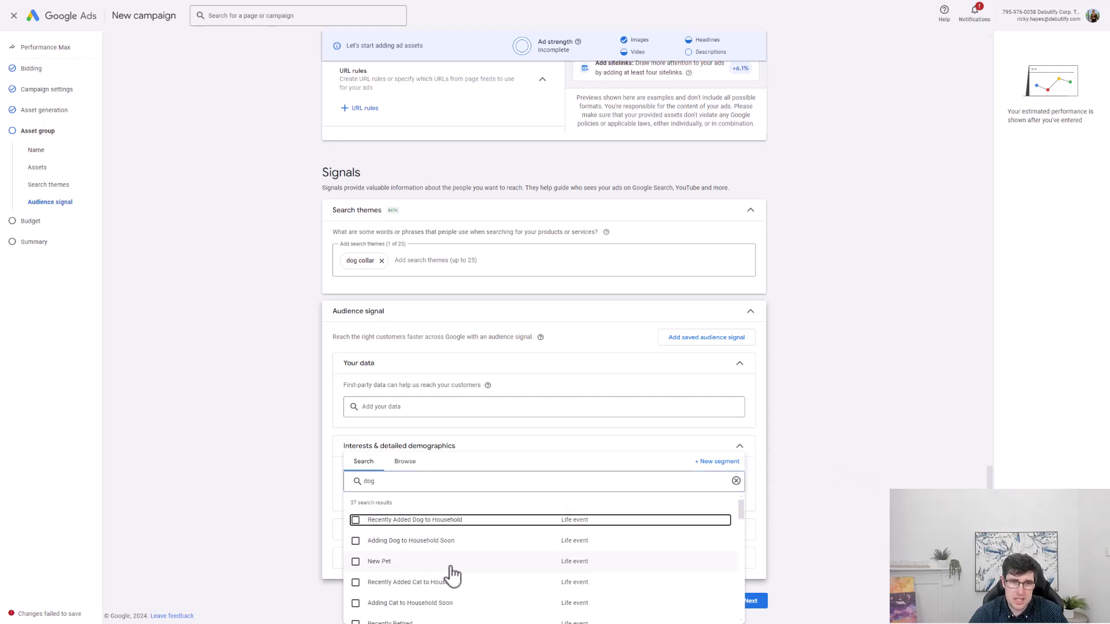
{"action": "scroll", "coordinate": [435, 574], "scroll_direction": "down", "scroll_amount": 3}
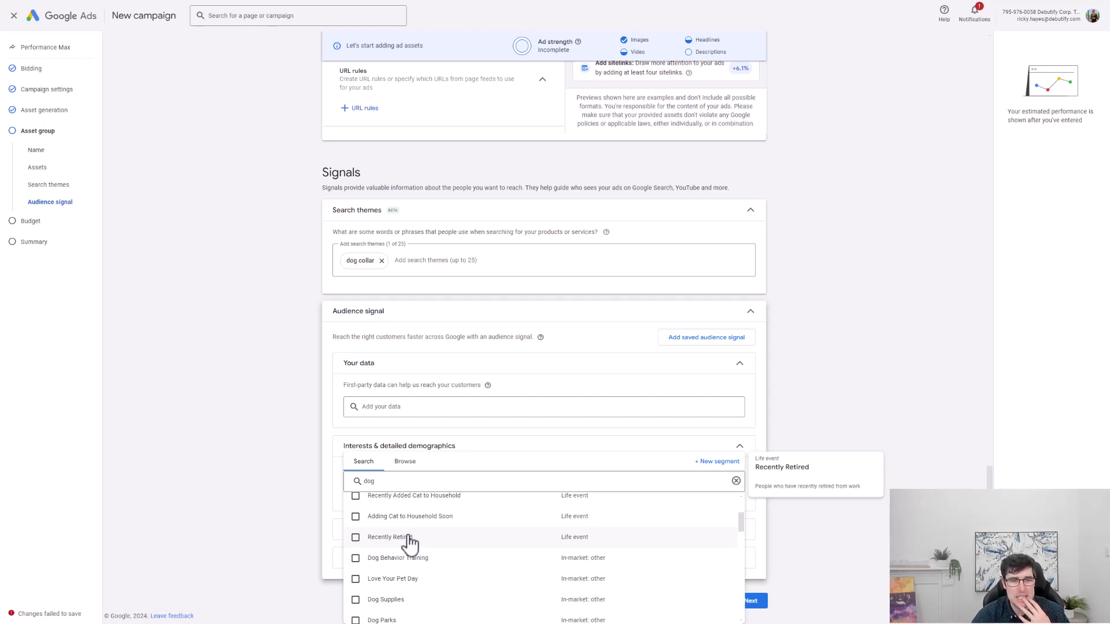
{"action": "left_click", "coordinate": [398, 559]}
{"action": "scroll", "coordinate": [431, 589], "scroll_direction": "down", "scroll_amount": 1}
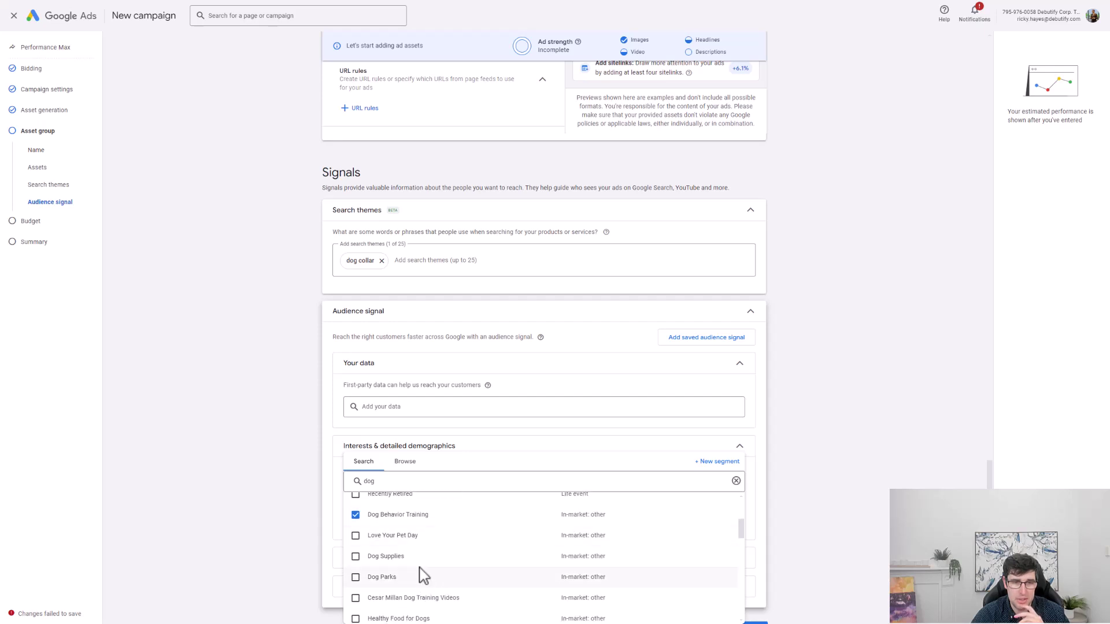
{"action": "left_click", "coordinate": [383, 557]}
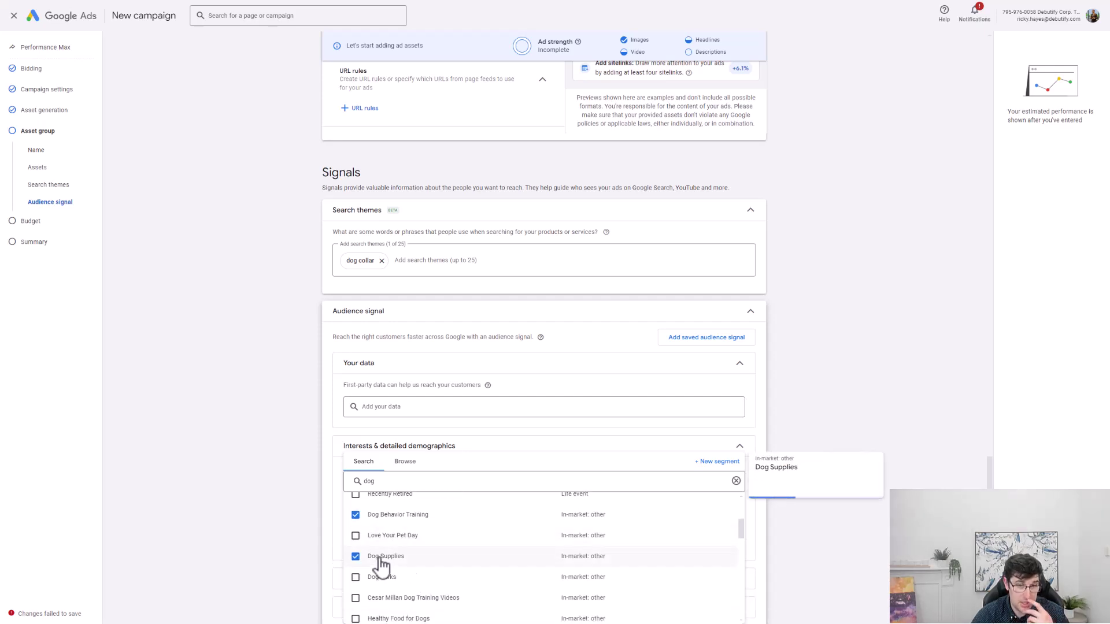
{"action": "left_click", "coordinate": [381, 578]}
{"action": "scroll", "coordinate": [382, 578], "scroll_direction": "down", "scroll_amount": 2}
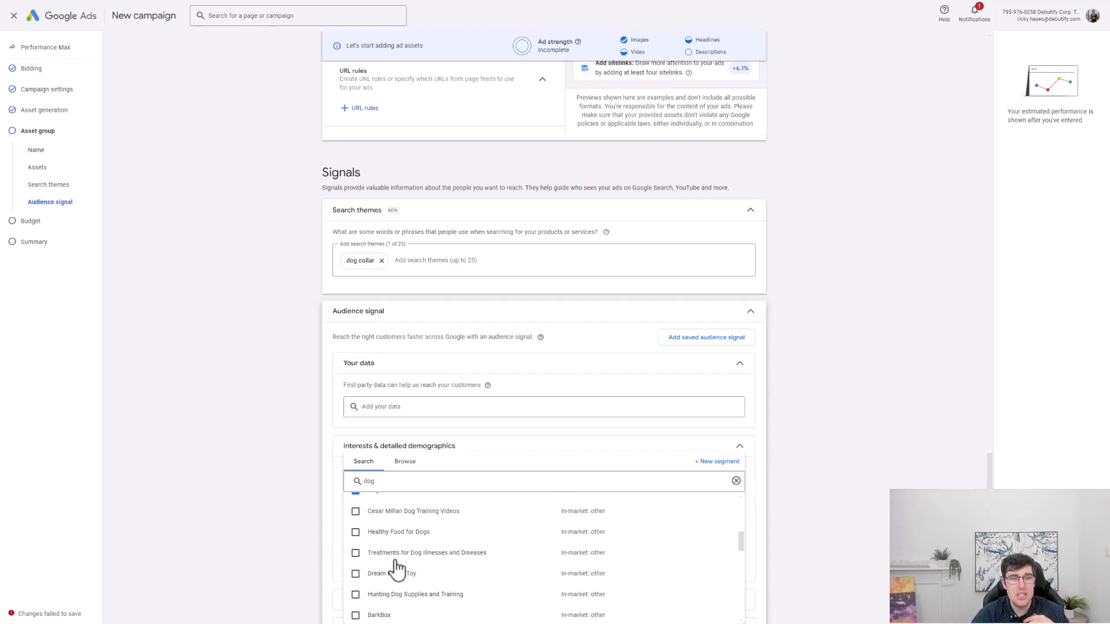
{"action": "scroll", "coordinate": [471, 529], "scroll_direction": "up", "scroll_amount": 3}
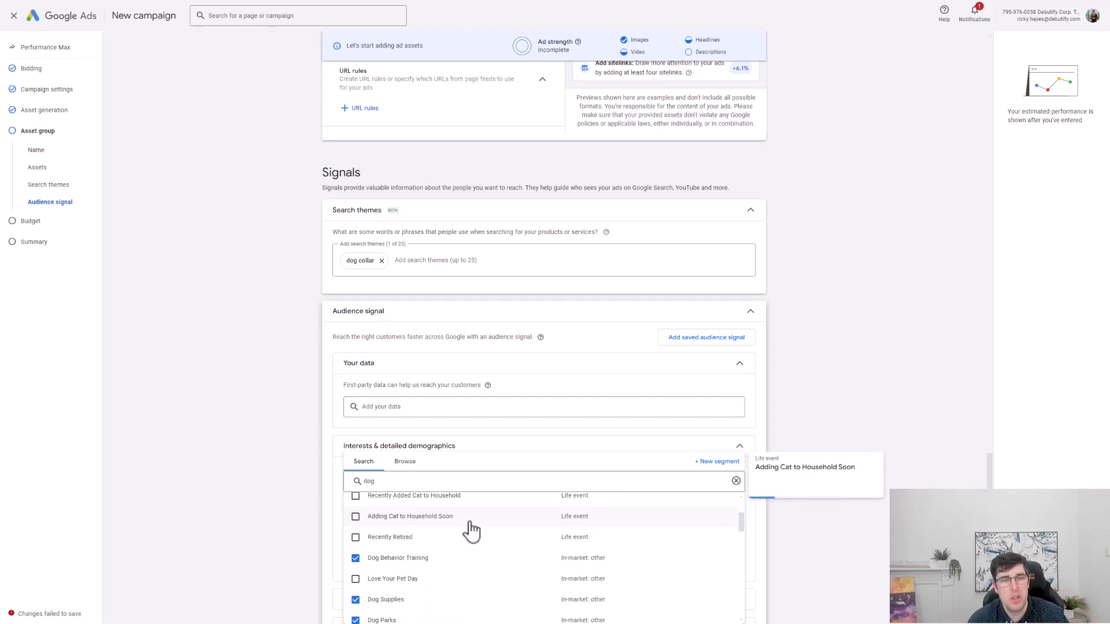
{"action": "left_click", "coordinate": [256, 442]}
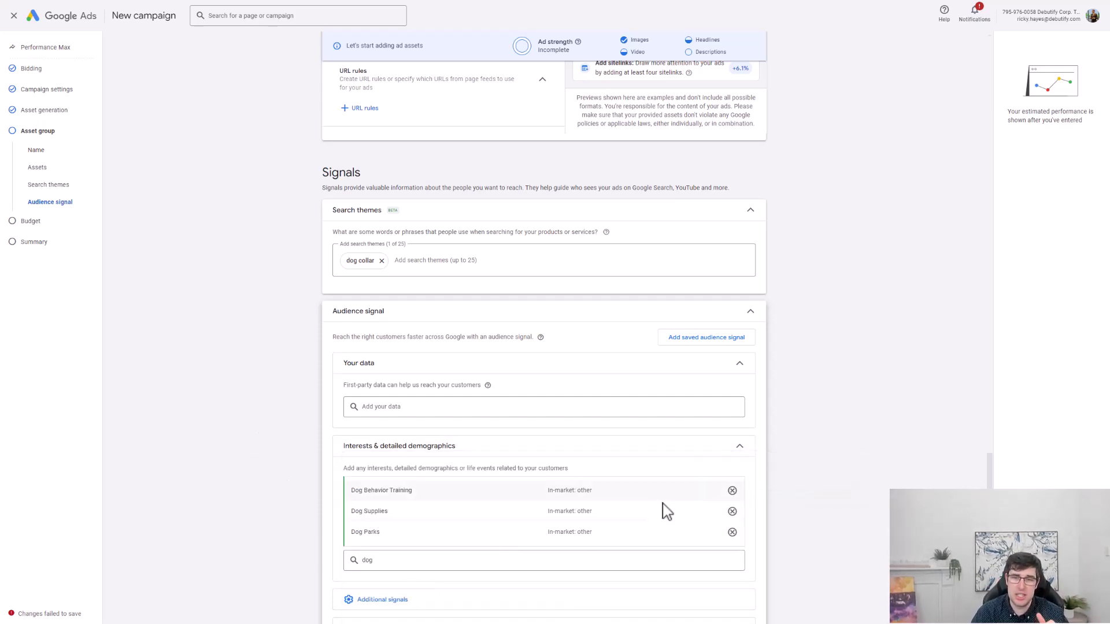
{"action": "scroll", "coordinate": [485, 554], "scroll_direction": "down", "scroll_amount": 2}
Review the Demographics signal (all genders, ages 18 to 65+) and continue to the Budget step.
{"action": "left_click", "coordinate": [405, 531]}
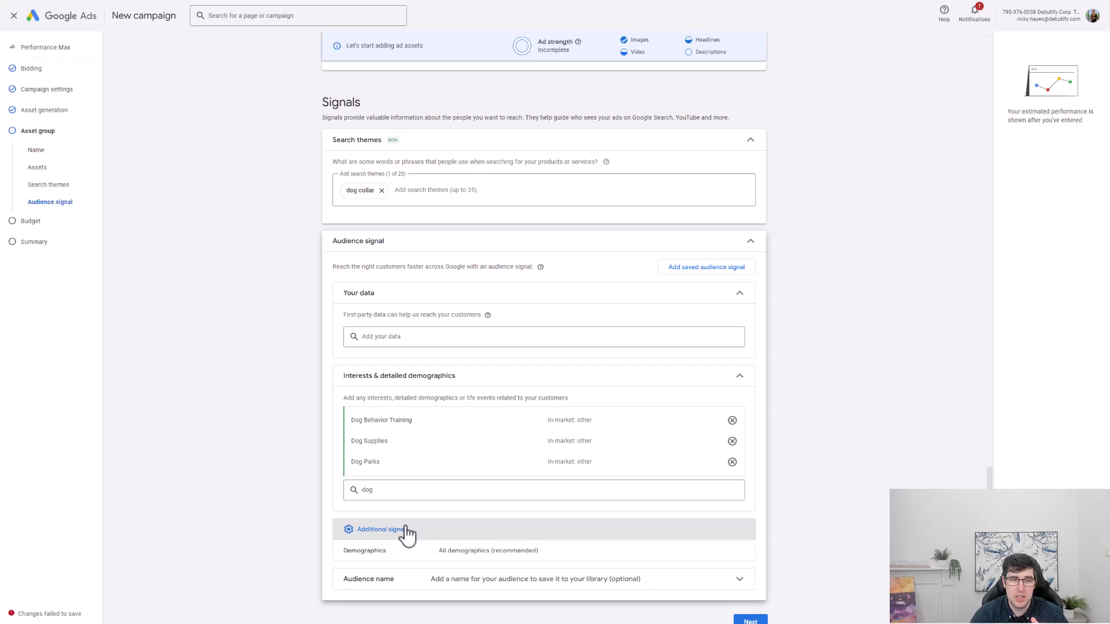
{"action": "left_click", "coordinate": [471, 554]}
{"action": "scroll", "coordinate": [480, 540], "scroll_direction": "down", "scroll_amount": 3}
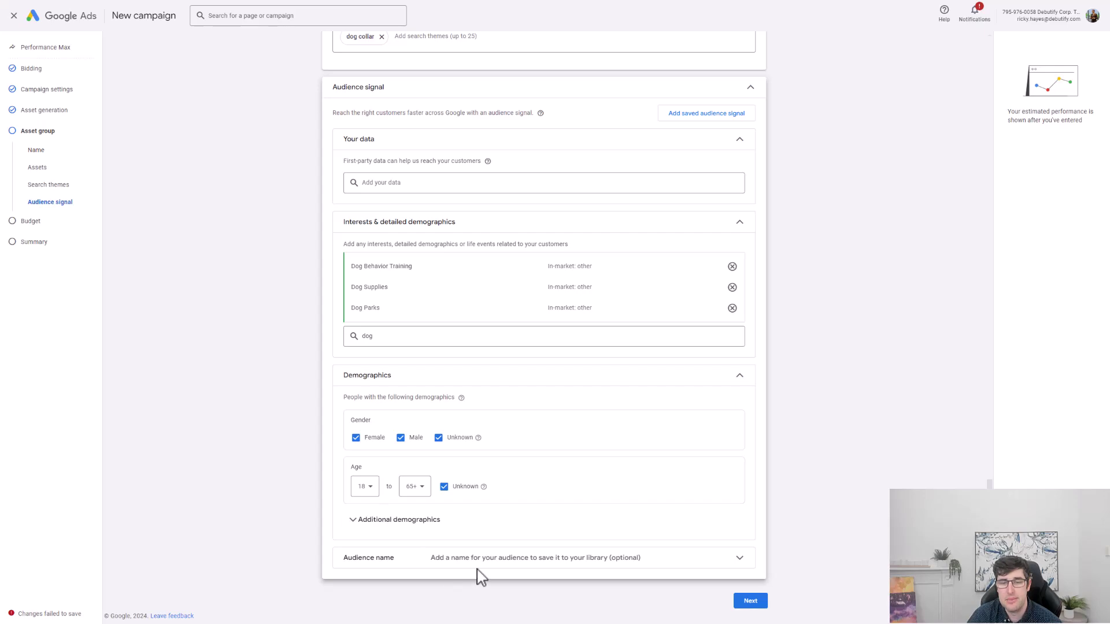
{"action": "scroll", "coordinate": [442, 462], "scroll_direction": "up", "scroll_amount": 2}
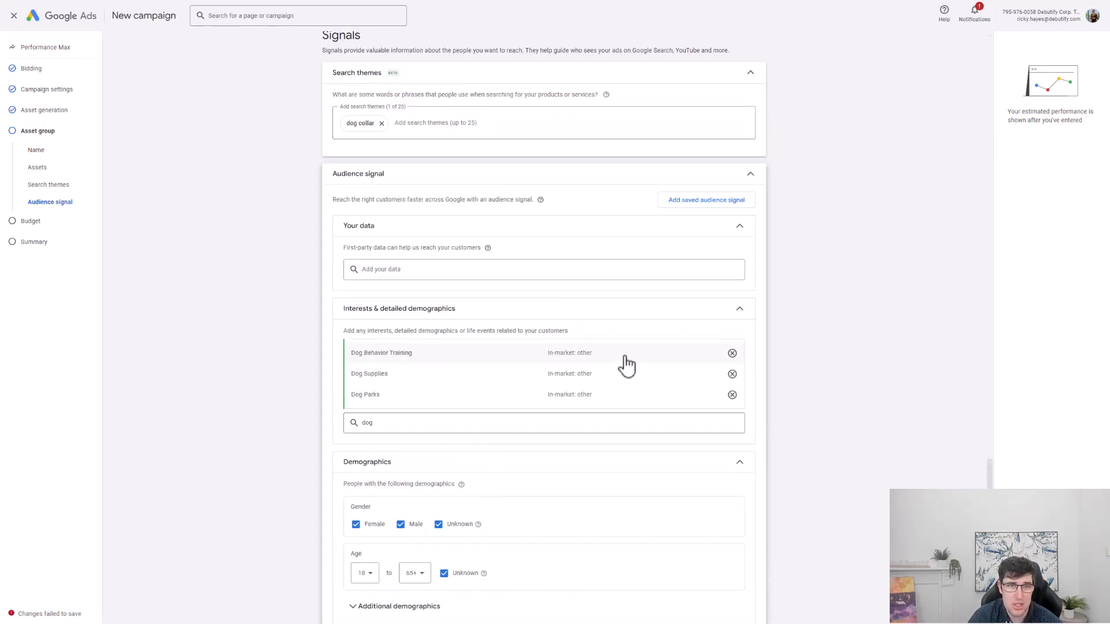
{"action": "scroll", "coordinate": [565, 355], "scroll_direction": "down", "scroll_amount": 2}
{"action": "left_click", "coordinate": [755, 603]}
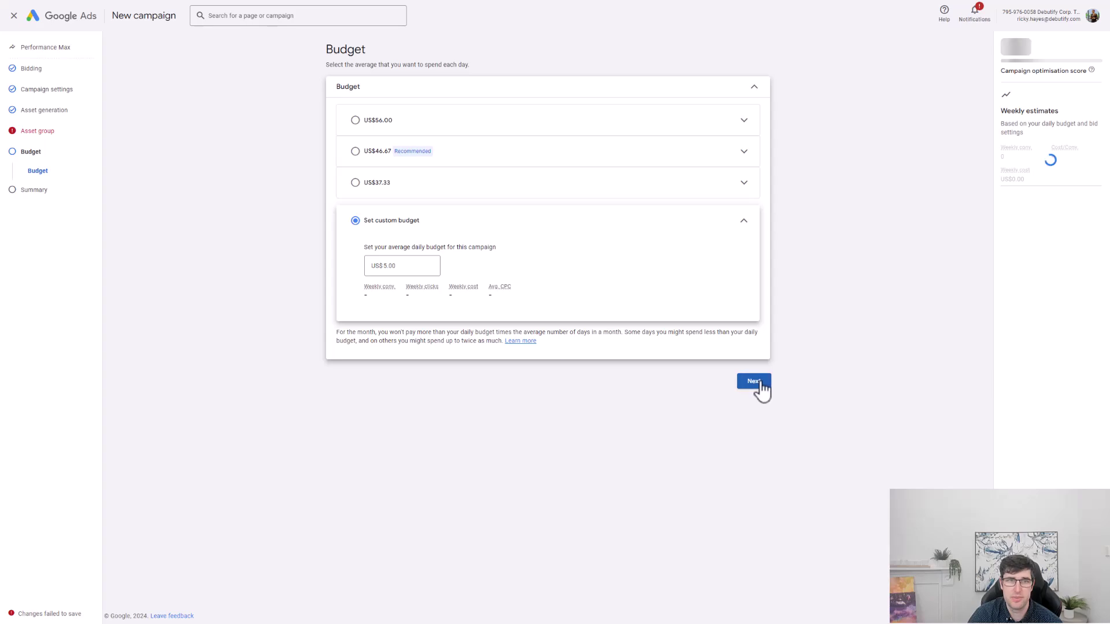
Keep the US$5.00 custom daily budget, then review the summary and its 93.9% optimisation score.
{"action": "left_click", "coordinate": [752, 410]}
{"action": "left_click", "coordinate": [307, 240]}
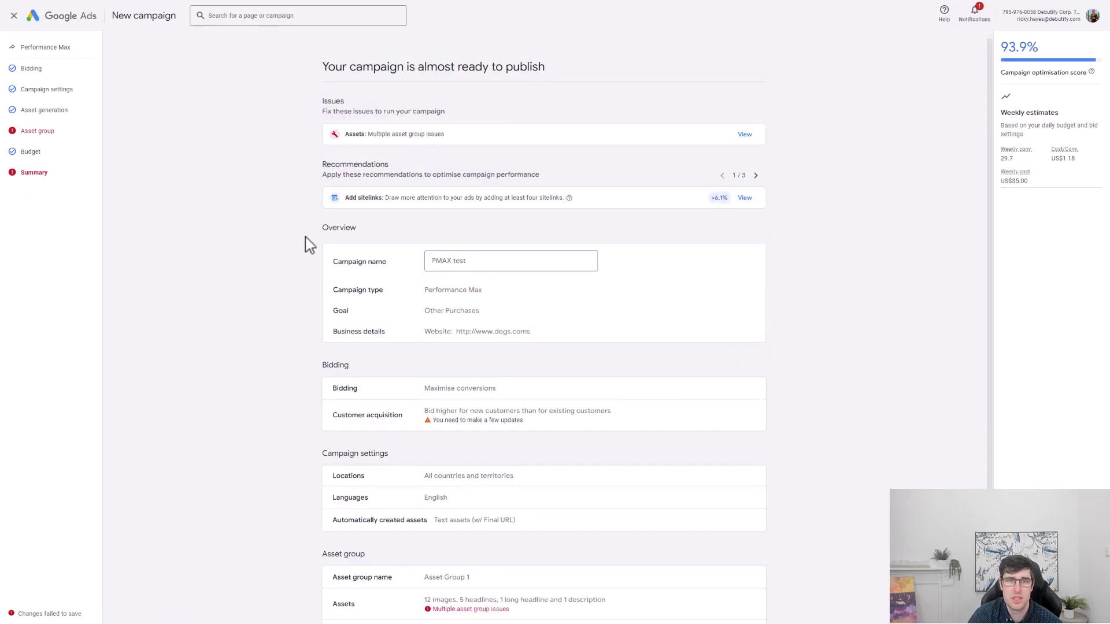
{"action": "scroll", "coordinate": [527, 258], "scroll_direction": "down", "scroll_amount": 3}
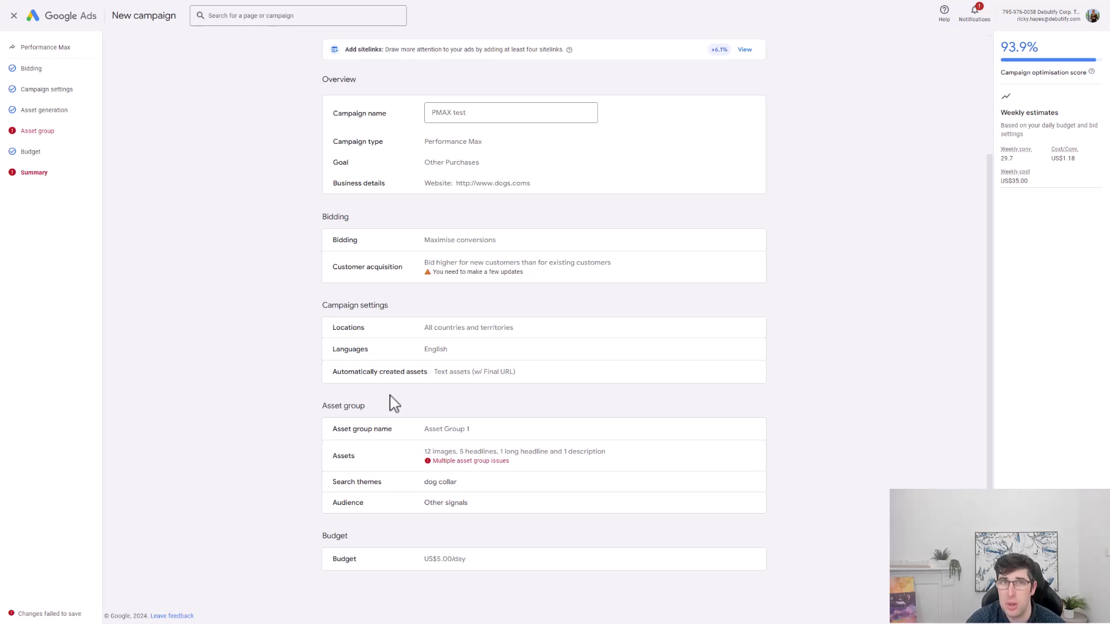
{"action": "left_click_drag", "start_coordinate": [998, 47], "coordinate": [1038, 49]}
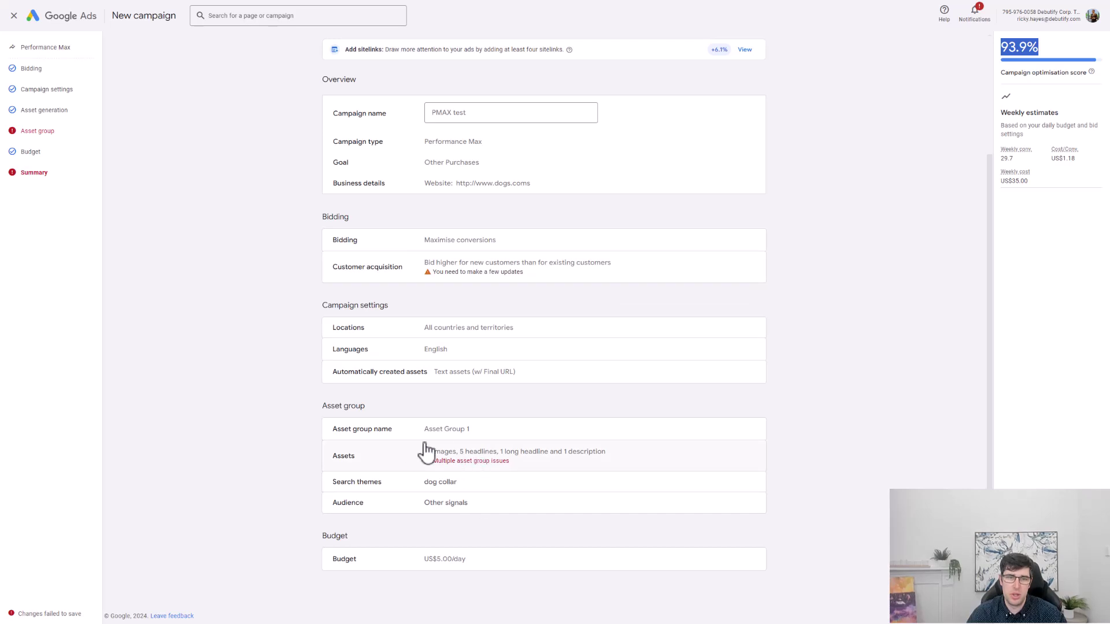
{"action": "scroll", "coordinate": [841, 277], "scroll_direction": "up", "scroll_amount": 3}
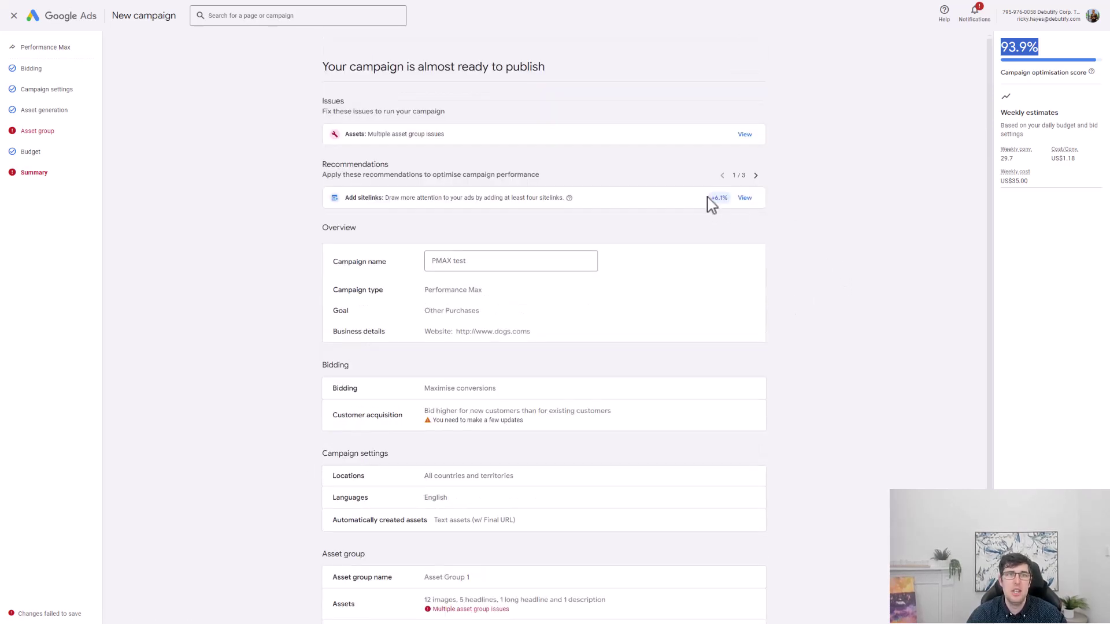